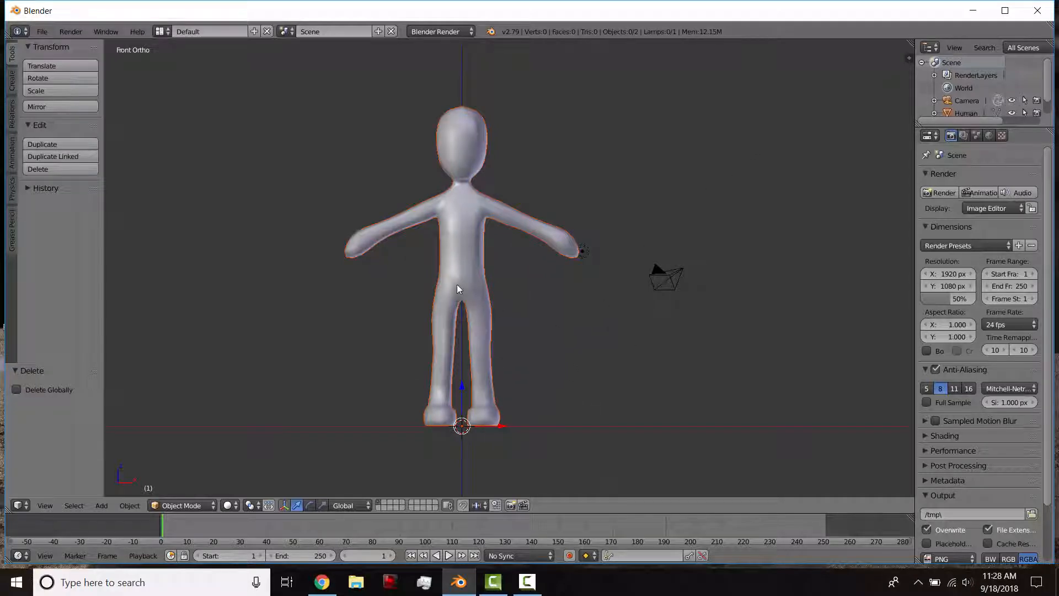
# Turn on the Screencast Keys display for the 3D view and hide its settings again.
pyautogui.hotkey('shift', 'a')
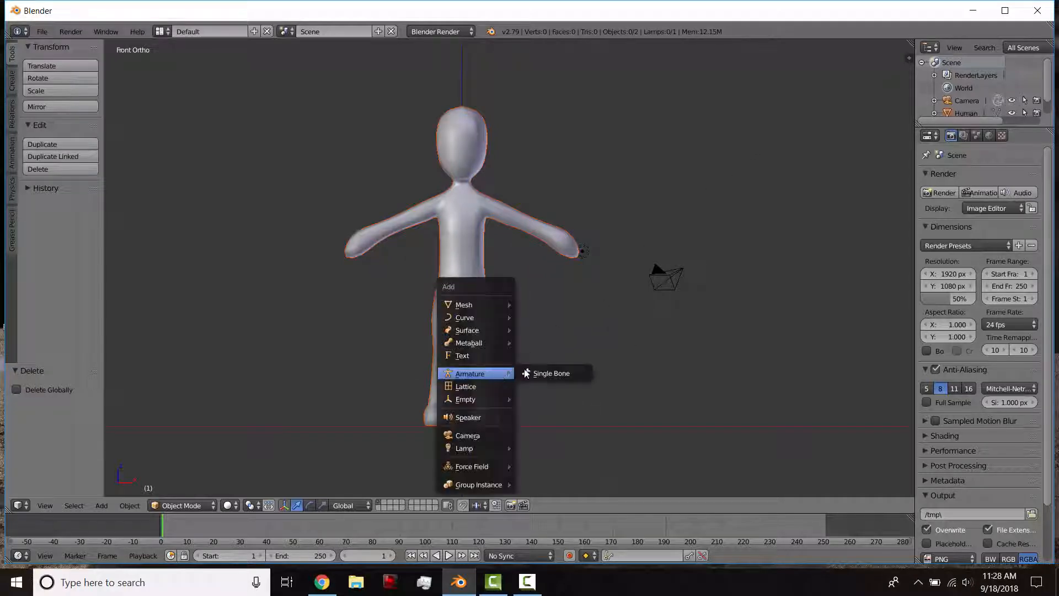
pyautogui.press('n')
pyautogui.click(849, 133)
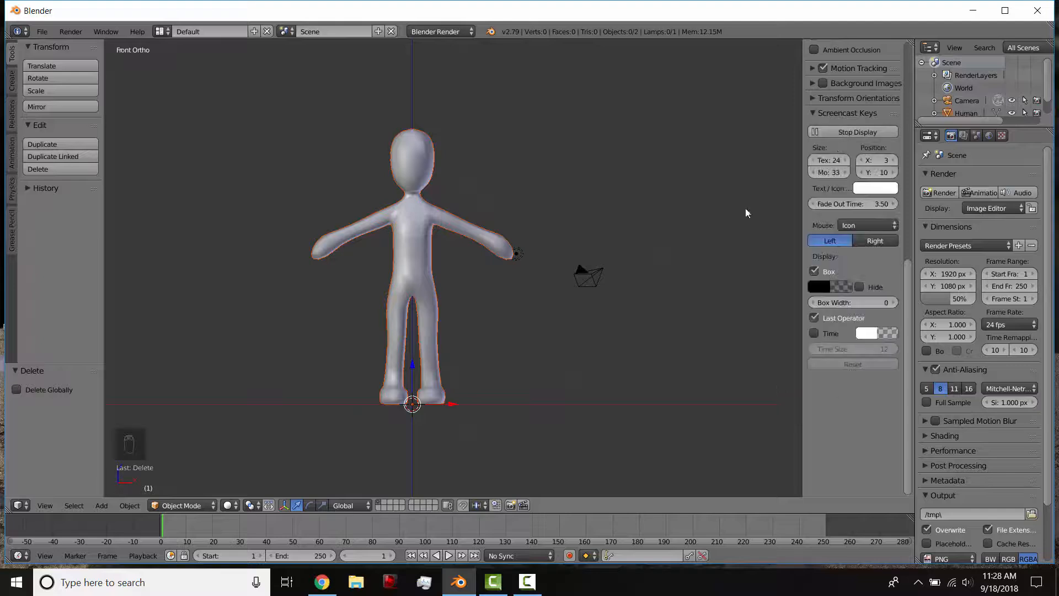
pyautogui.press('n')
# Add a single-bone armature and raise it about 4.33 along Z to the figure's crotch.
pyautogui.hotkey('shift', 'a')
pyautogui.moveTo(527, 312)
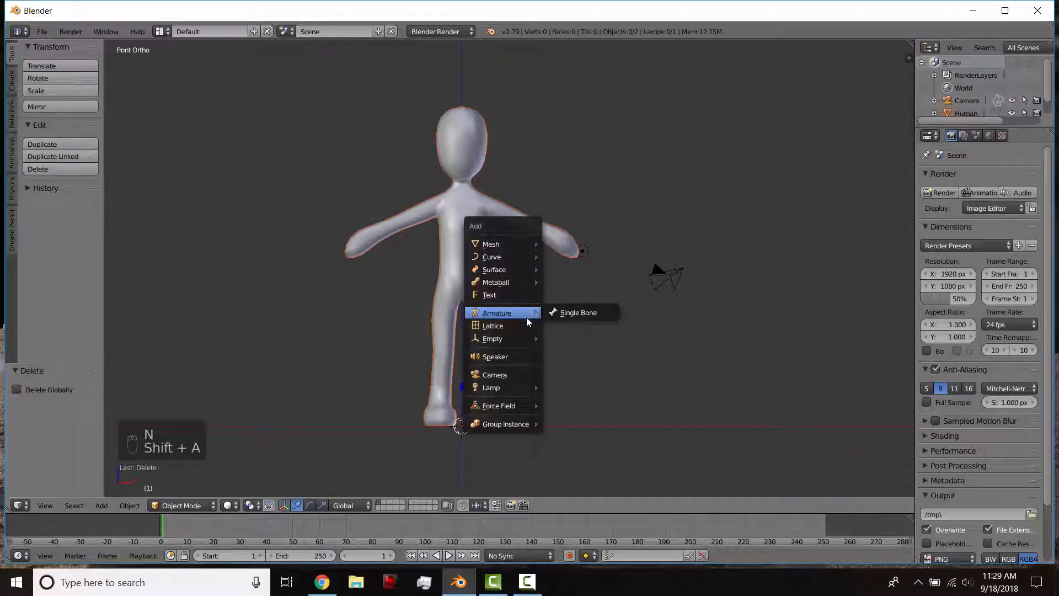
pyautogui.click(568, 313)
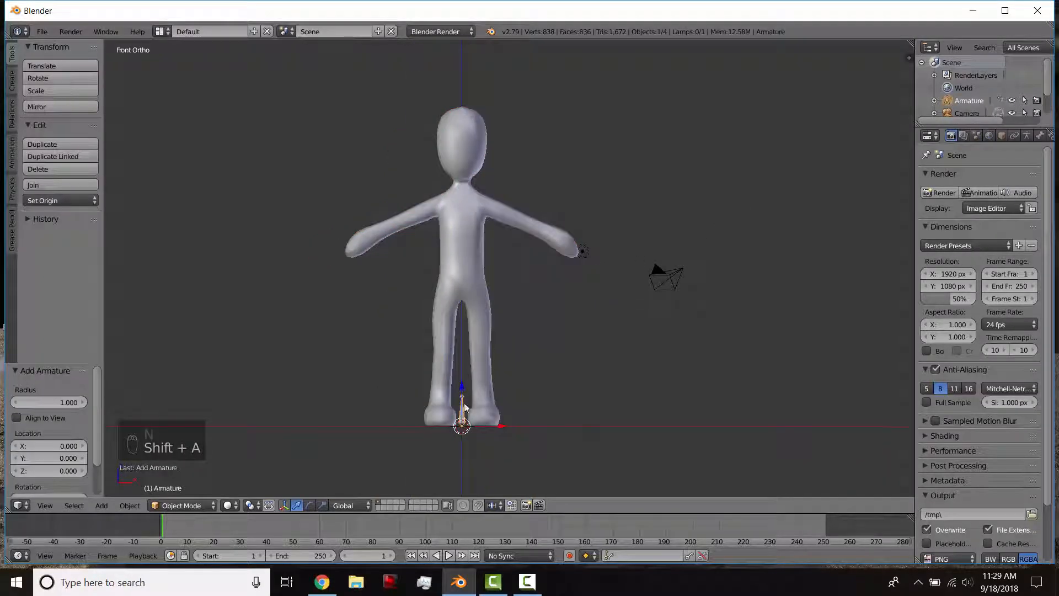
pyautogui.moveTo(463, 386); pyautogui.dragTo(459, 262)
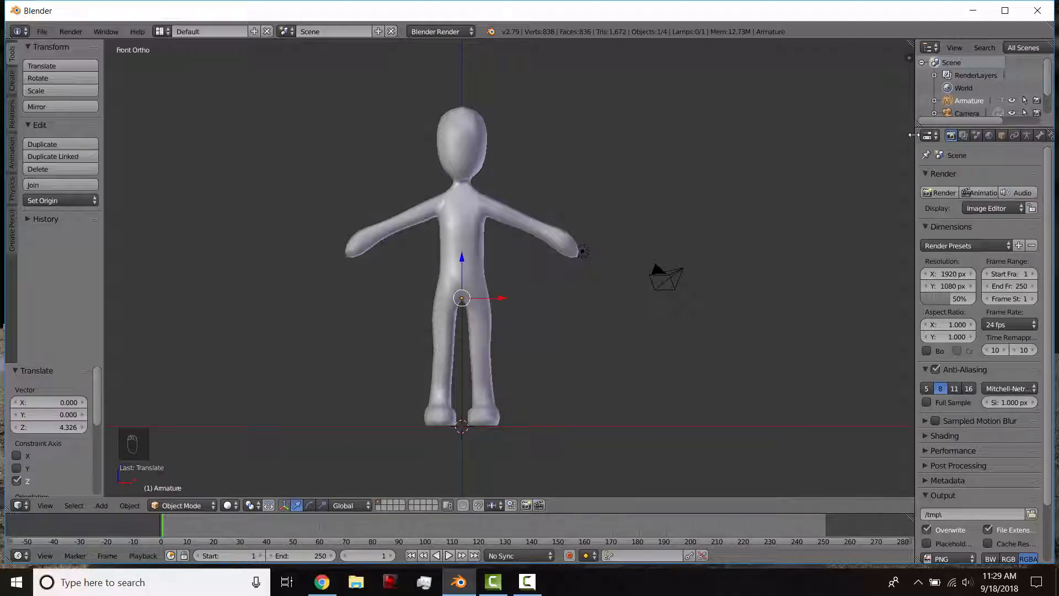
# Widen the properties area and enable X-Ray display in the armature's settings.
pyautogui.moveTo(914, 135); pyautogui.dragTo(876, 135)
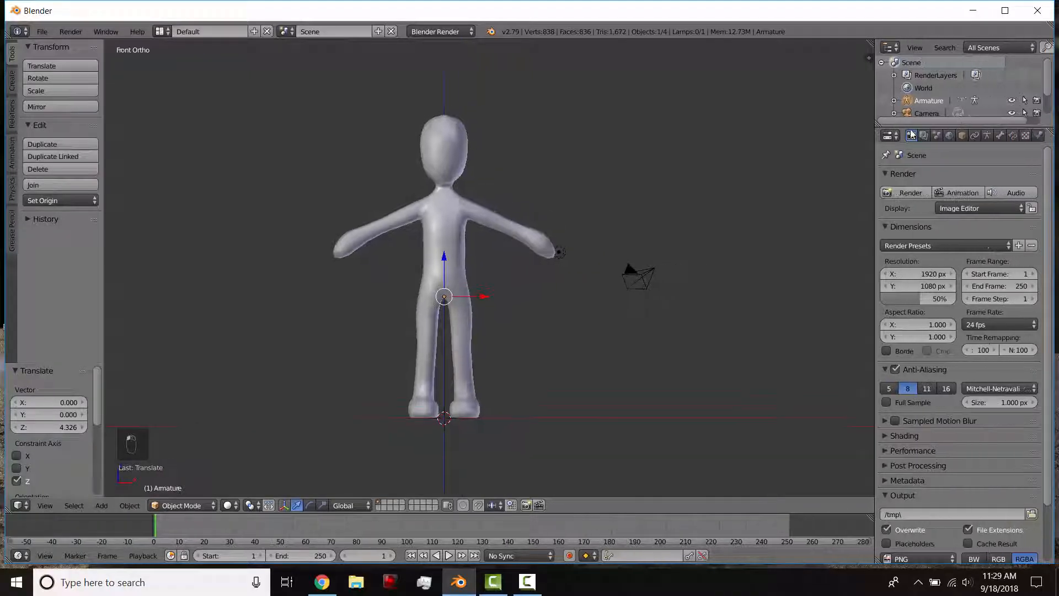
pyautogui.click(987, 136)
pyautogui.click(968, 353)
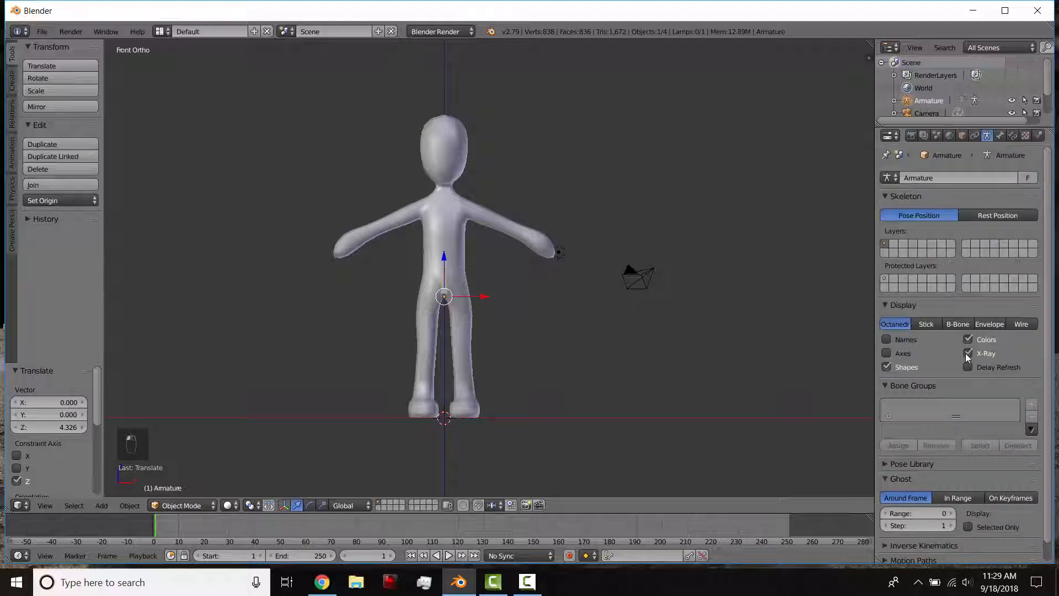
# Enter Edit Mode on the armature and stretch the bone's tip straight up into the torso.
pyautogui.scroll(3, 514, 285)
pyautogui.keyDown('shift'); pyautogui.moveTo(440, 299); pyautogui.dragTo(517, 289, button='middle'); pyautogui.keyUp('shift')
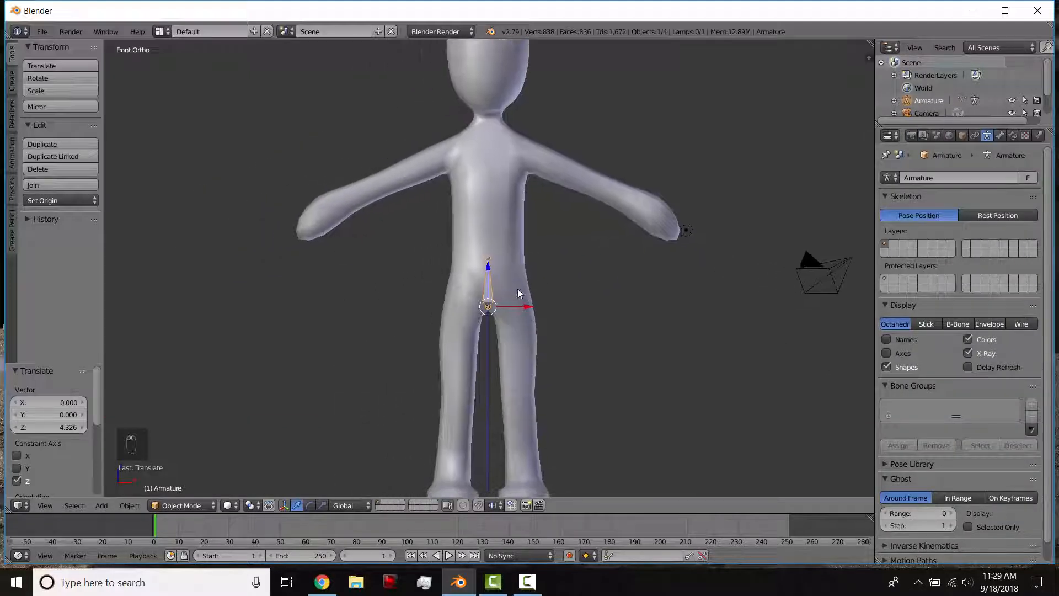
pyautogui.press('Tab')
pyautogui.scroll(2, 517, 307)
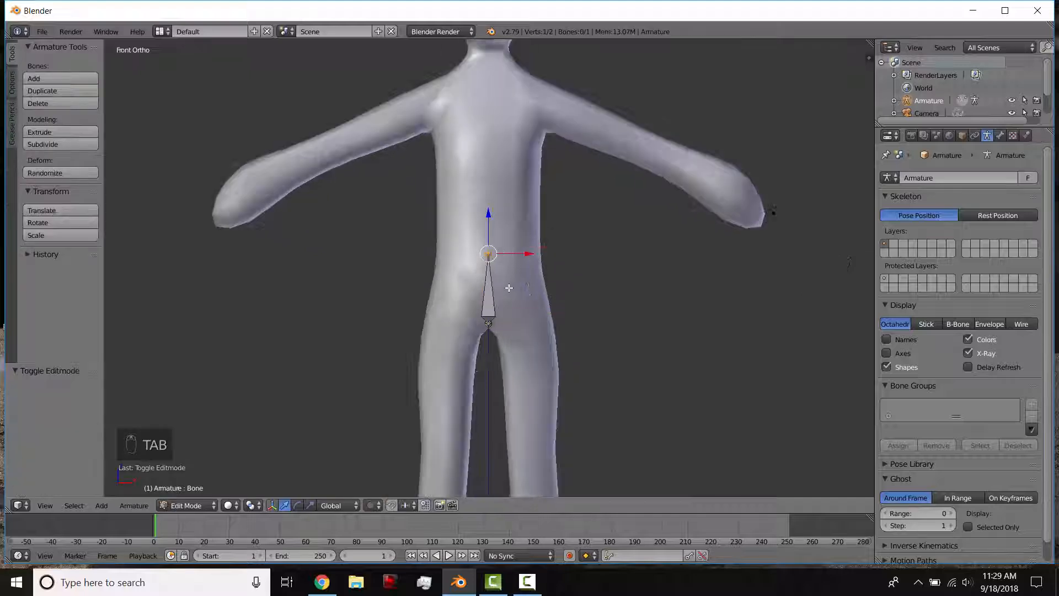
pyautogui.moveTo(489, 221); pyautogui.dragTo(489, 166)
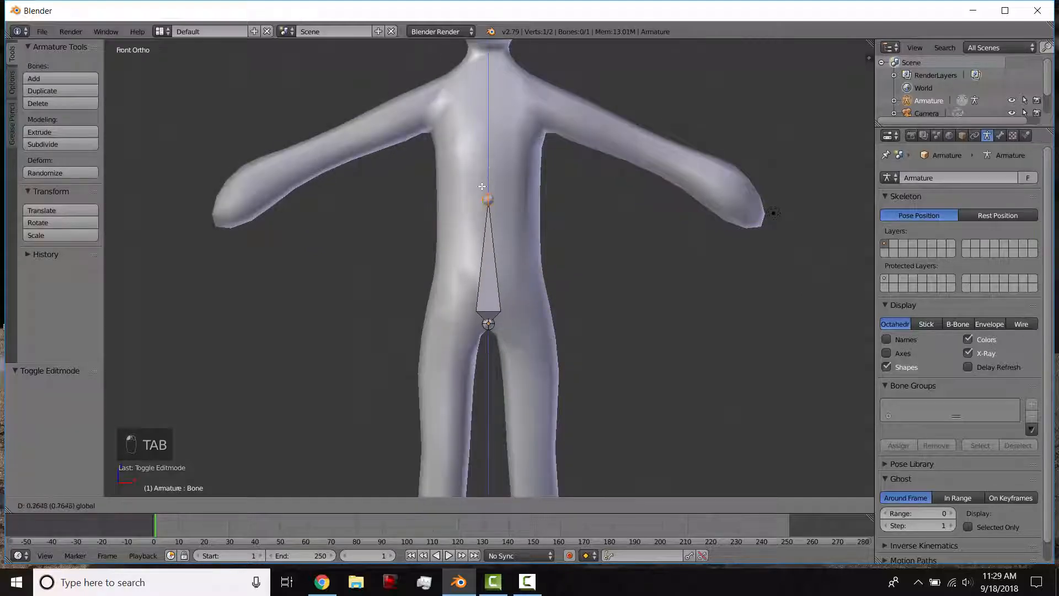
pyautogui.press('a')
pyautogui.press('a')
pyautogui.press('g')
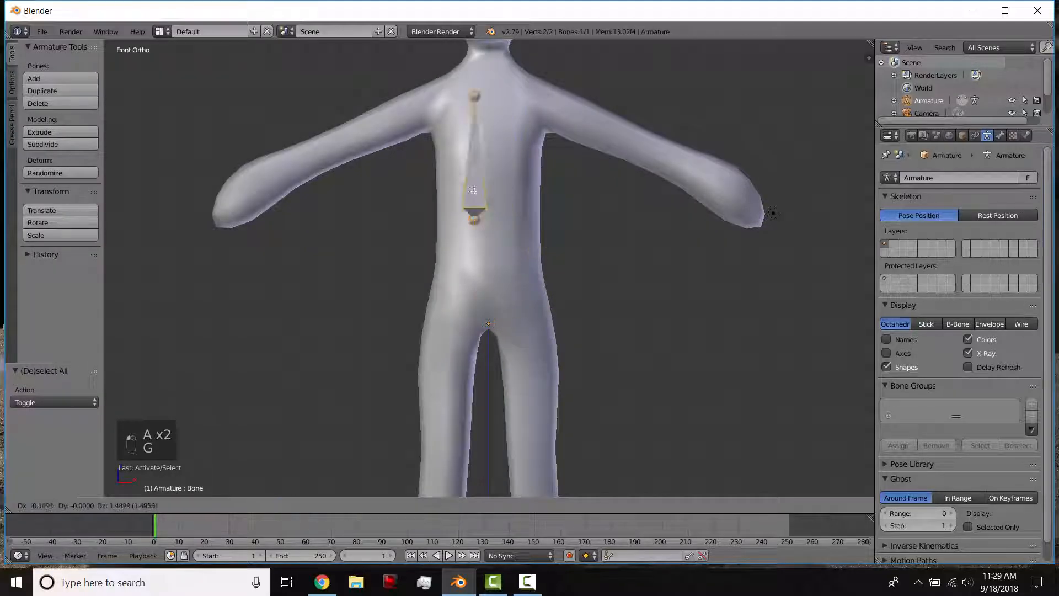
pyautogui.rightClick(504, 278)
pyautogui.press('g')
pyautogui.rightClick(515, 285)
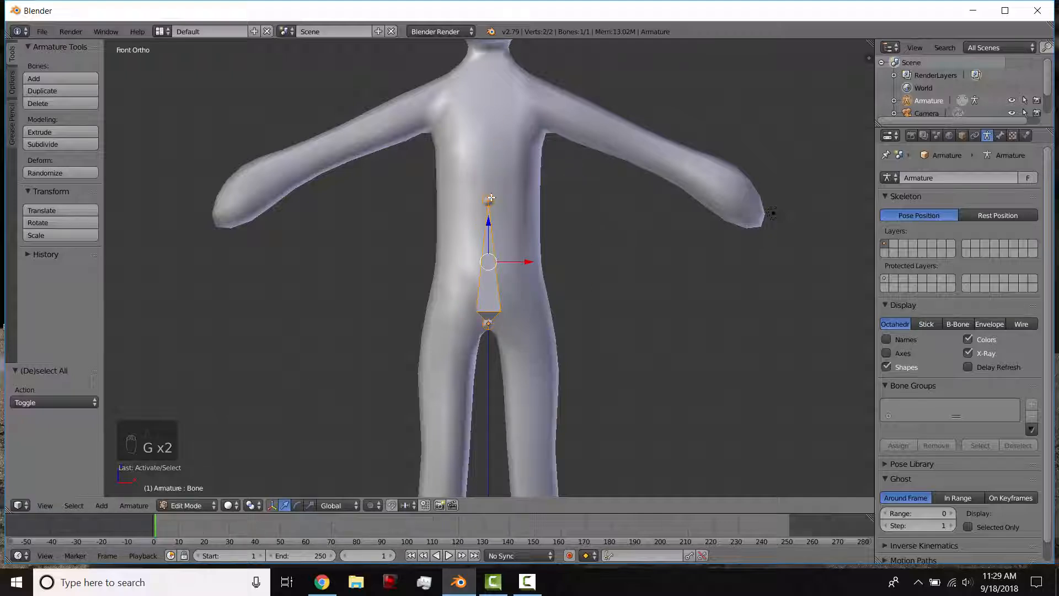
# Raise the first bone's base to just above the crotch and lower its tip about 0.28 along Z to waist height.
pyautogui.rightClick(489, 200)
pyautogui.press('g')
pyautogui.press('z')
pyautogui.moveTo(494, 171)
pyautogui.mouseDown()
pyautogui.moveTo(494, 159)
pyautogui.moveTo(494, 178)
pyautogui.mouseUp()
pyautogui.rightClick(491, 325)
pyautogui.moveTo(489, 288); pyautogui.dragTo(491, 273)
pyautogui.rightClick(489, 203)
pyautogui.moveTo(489, 167); pyautogui.dragTo(489, 188)
# Extrude a chest bone about 2.06 upward from the waist and a short neck bone about 0.52 long above it.
pyautogui.press('e')
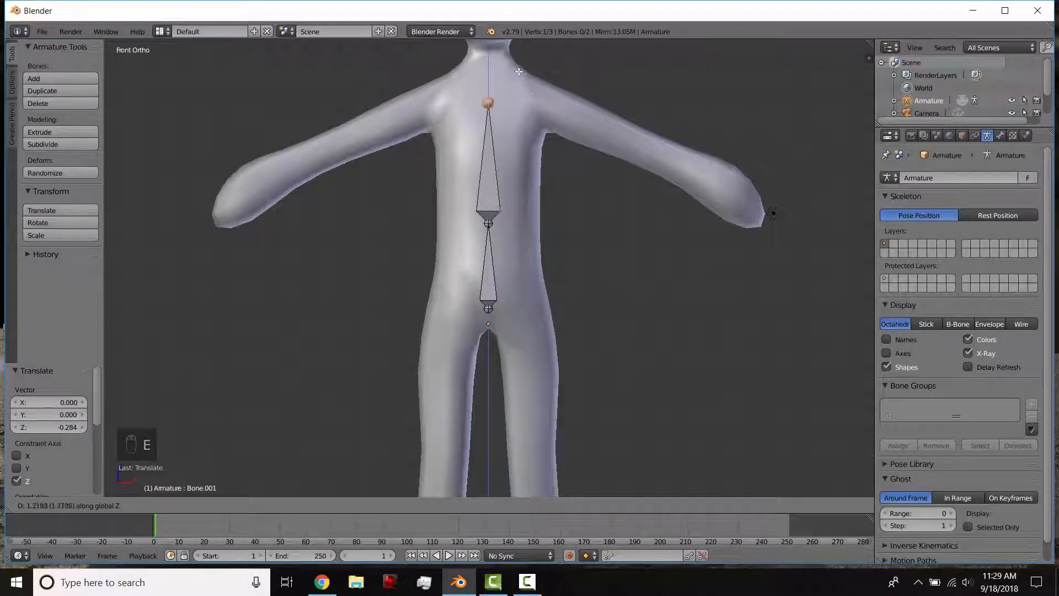
pyautogui.click(518, 72)
pyautogui.scroll(2, 510, 48)
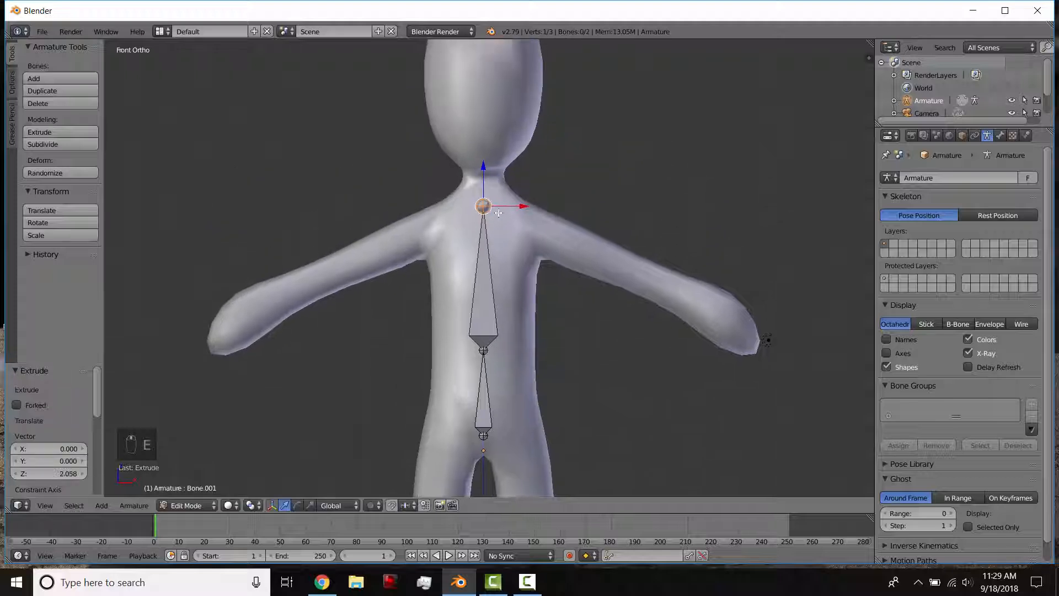
pyautogui.press('e')
pyautogui.click(504, 177)
# Extrude a head bone about 1.74 upward from the neck and raise its tip another 0.44 or so along Z.
pyautogui.press('e')
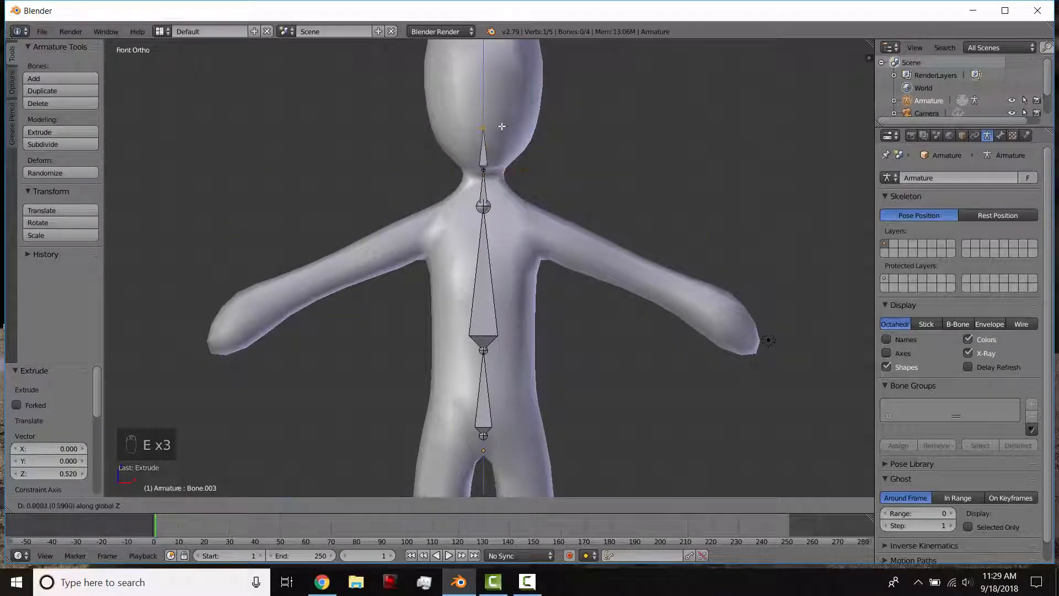
pyautogui.click(503, 55)
pyautogui.scroll(-2, 507, 61)
pyautogui.press('g')
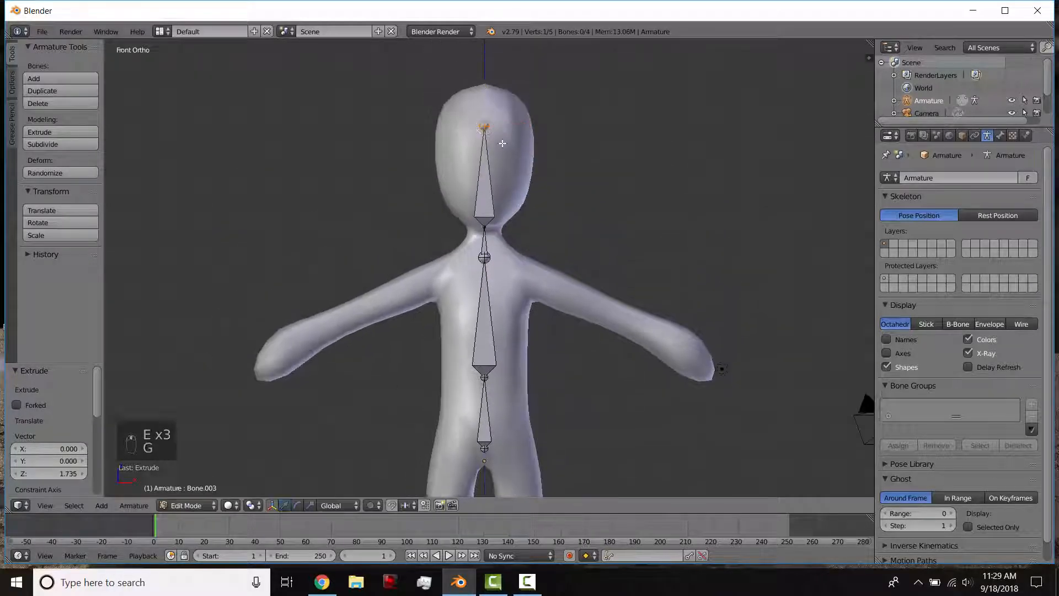
pyautogui.press('z')
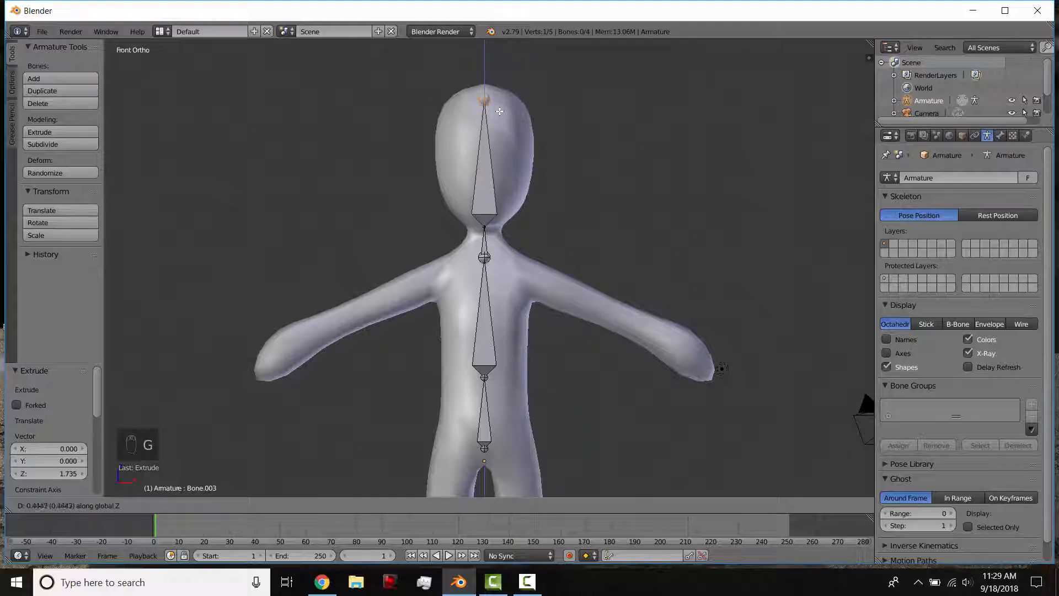
pyautogui.click(499, 123)
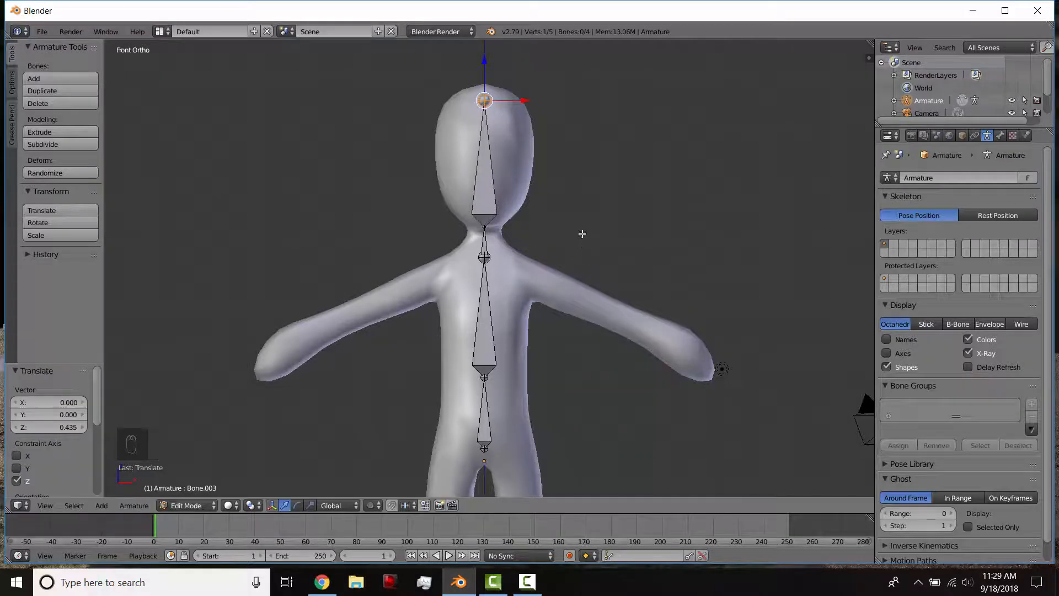
# Split the 3D view into two side-by-side viewports, hide the second one's tool shelf and set it to Right Ortho.
pyautogui.keyDown('shift'); pyautogui.moveTo(582, 234); pyautogui.dragTo(577, 197, button='middle'); pyautogui.keyUp('shift')
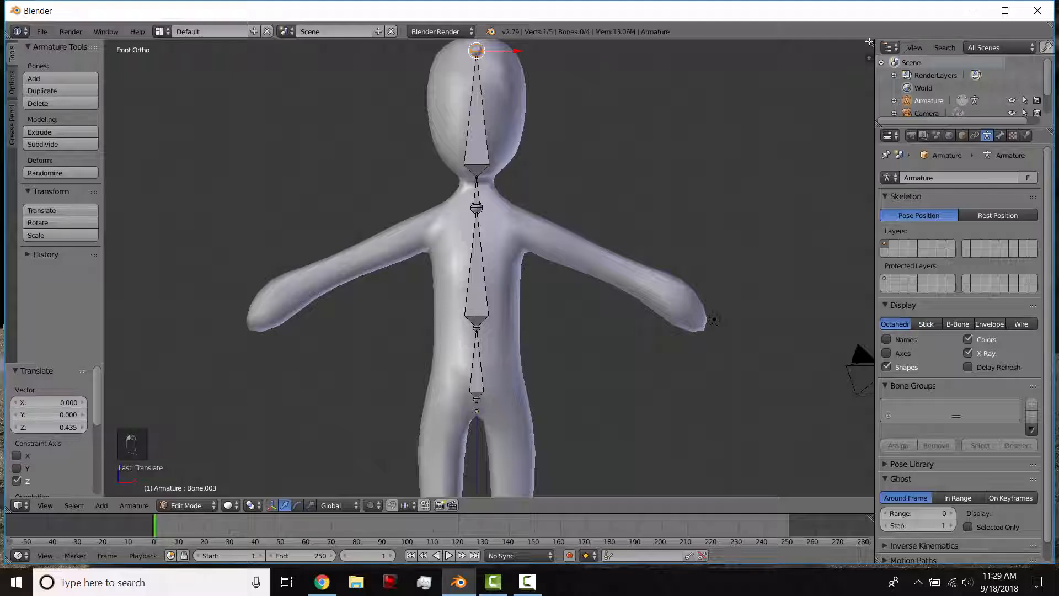
pyautogui.moveTo(869, 44); pyautogui.dragTo(492, 182)
pyautogui.press('t')
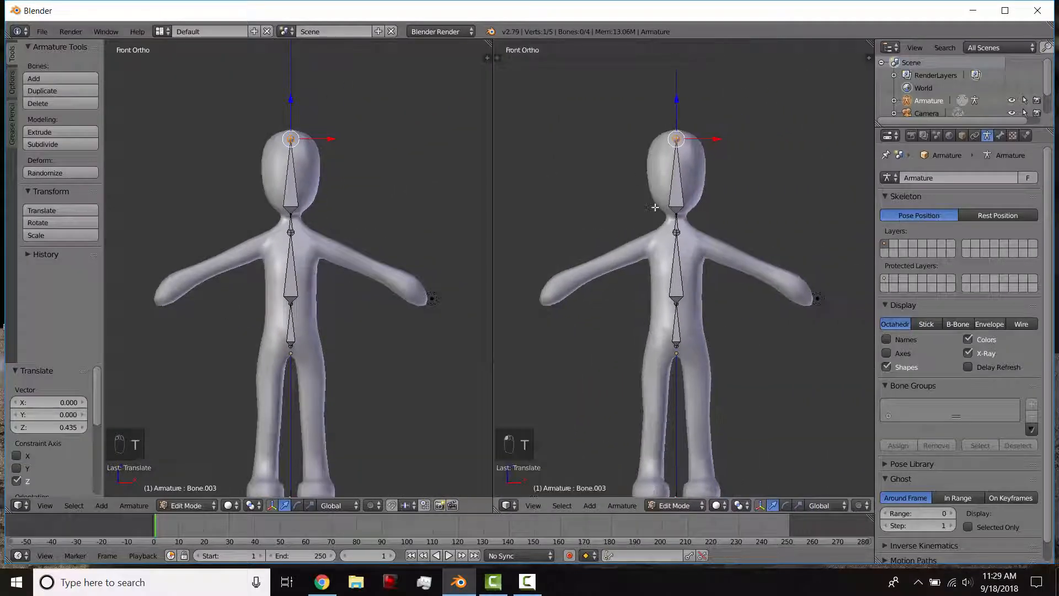
pyautogui.press('KP_3')
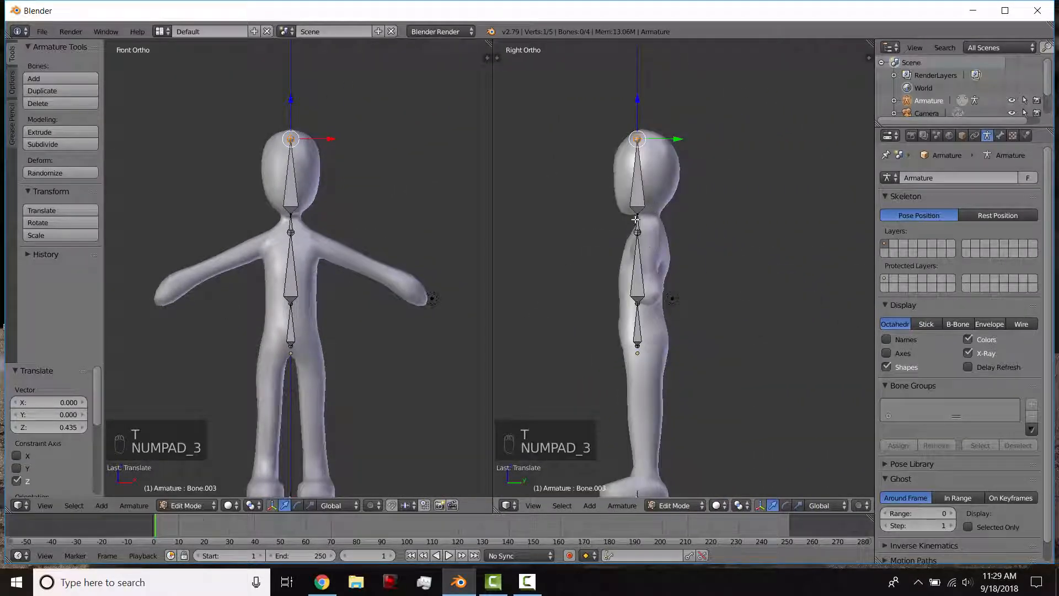
# In the side view, move the lowest bone's base backward, the waist joint slightly forward and the chest-neck joint about 0.16 backward along Y.
pyautogui.keyDown('shift'); pyautogui.moveTo(635, 219); pyautogui.dragTo(637, 168, button='middle'); pyautogui.keyUp('shift')
pyautogui.scroll(2, 637, 163)
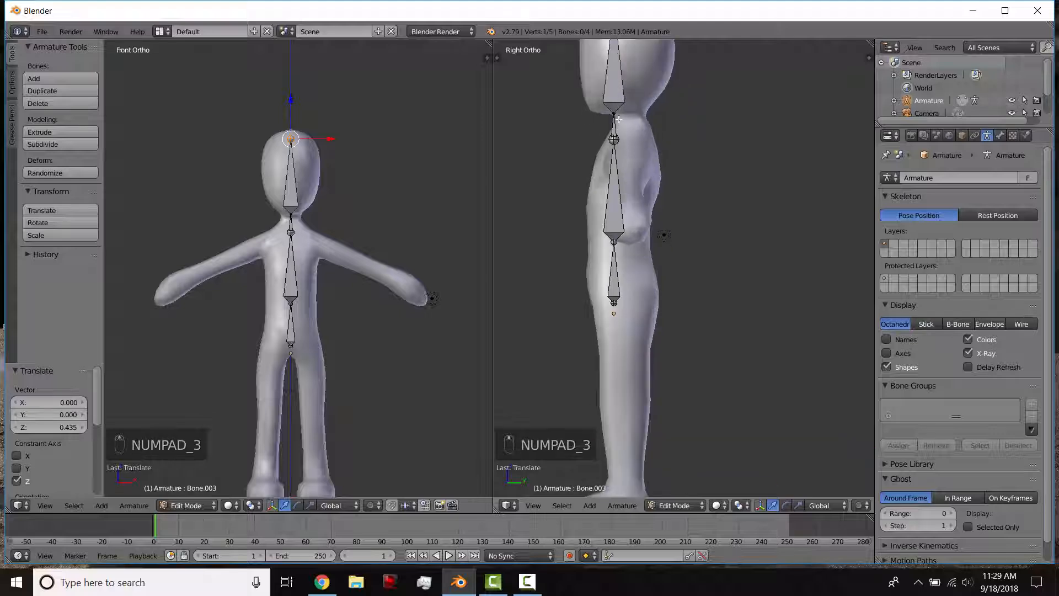
pyautogui.rightClick(614, 302)
pyautogui.moveTo(653, 303); pyautogui.dragTo(671, 302)
pyautogui.rightClick(618, 246)
pyautogui.moveTo(656, 242); pyautogui.dragTo(651, 242)
pyautogui.rightClick(612, 139)
pyautogui.moveTo(646, 140); pyautogui.dragTo(661, 139)
# In the side view, move the neck-head joint about 0.26 and the head bone's tip about 0.24 backward along Y.
pyautogui.rightClick(616, 118)
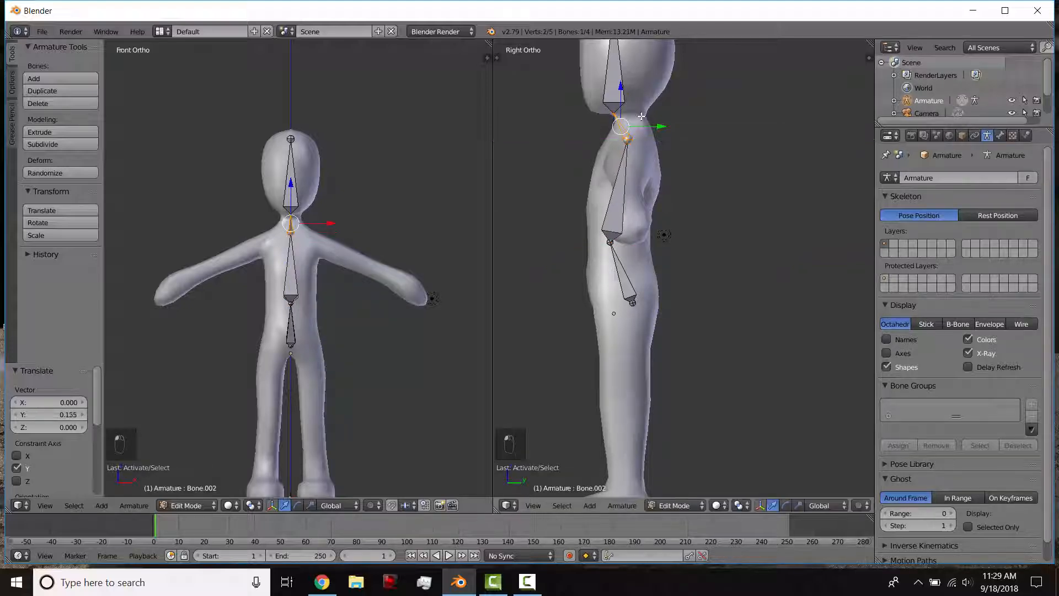
pyautogui.press('a')
pyautogui.scroll(3, 678, 252)
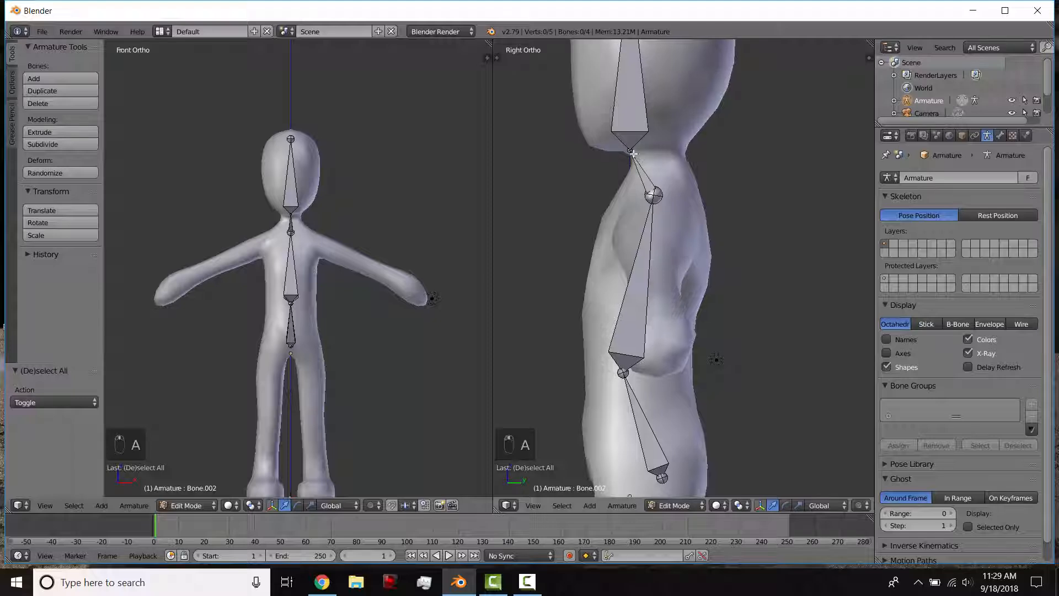
pyautogui.rightClick(629, 147)
pyautogui.moveTo(661, 148); pyautogui.dragTo(681, 141)
pyautogui.keyDown('shift'); pyautogui.moveTo(681, 141); pyautogui.dragTo(670, 272, button='middle'); pyautogui.keyUp('shift')
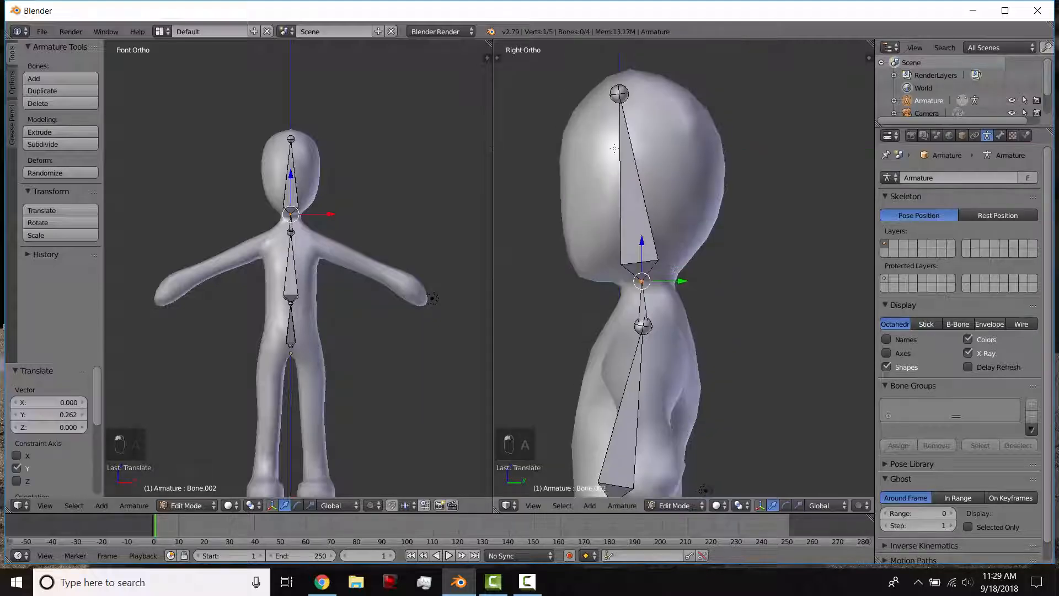
pyautogui.rightClick(621, 95)
pyautogui.moveTo(660, 95); pyautogui.dragTo(682, 102)
pyautogui.scroll(-2, 610, 256)
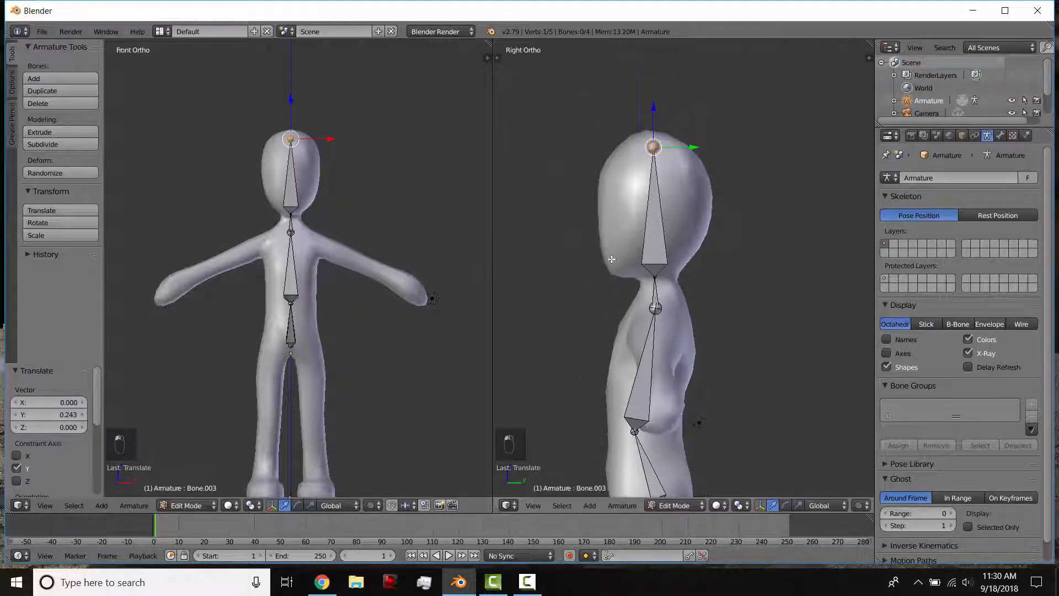
# Place the 3D cursor at the top of the figure's left leg in the front view and add a new bone there.
pyautogui.keyDown('shift'); pyautogui.moveTo(610, 255); pyautogui.dragTo(616, 110, button='middle'); pyautogui.keyUp('shift')
pyautogui.scroll(2, 334, 318)
pyautogui.keyDown('shift'); pyautogui.moveTo(334, 330); pyautogui.dragTo(324, 227, button='middle'); pyautogui.keyUp('shift')
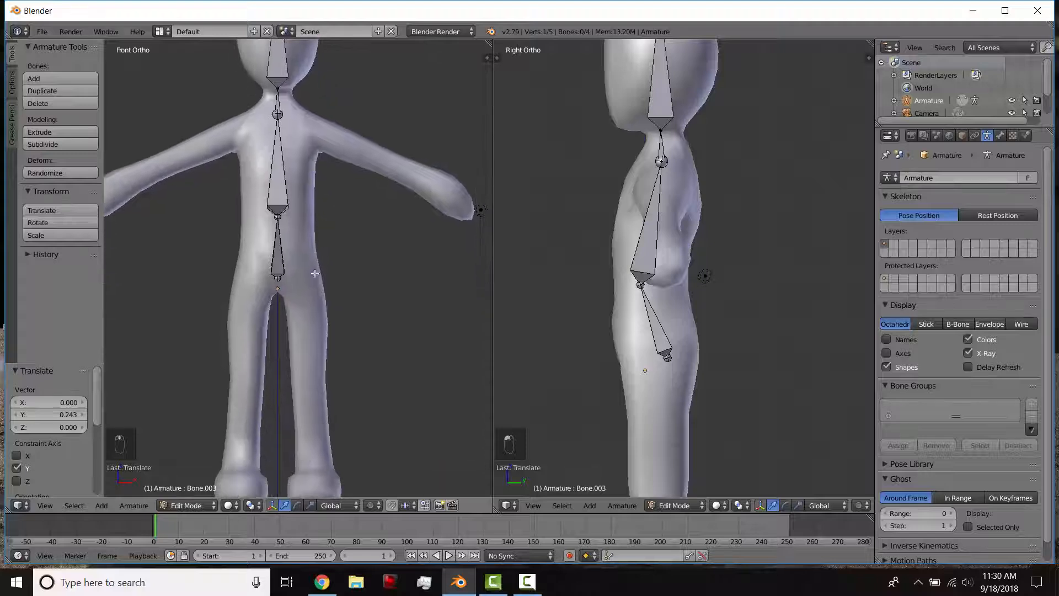
pyautogui.click(306, 301)
pyautogui.keyDown('shift'); pyautogui.moveTo(349, 316); pyautogui.dragTo(371, 220, button='middle'); pyautogui.keyUp('shift')
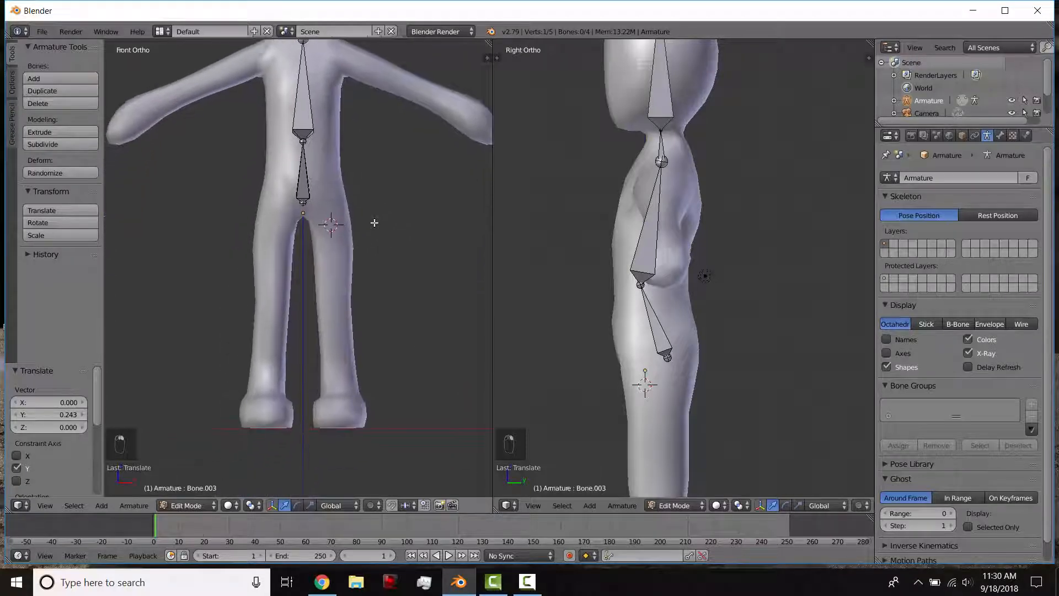
pyautogui.hotkey('shift', 'a')
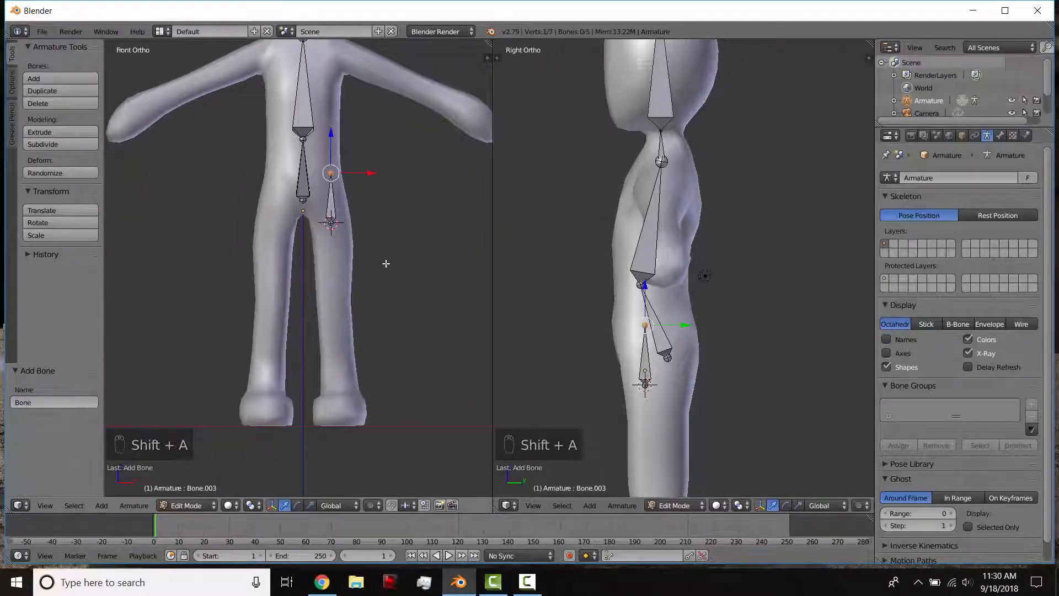
# Move the new leg bone's tip about 2.81 down along Z to the knee and shift the whole bone about 0.03 along X.
pyautogui.press('g')
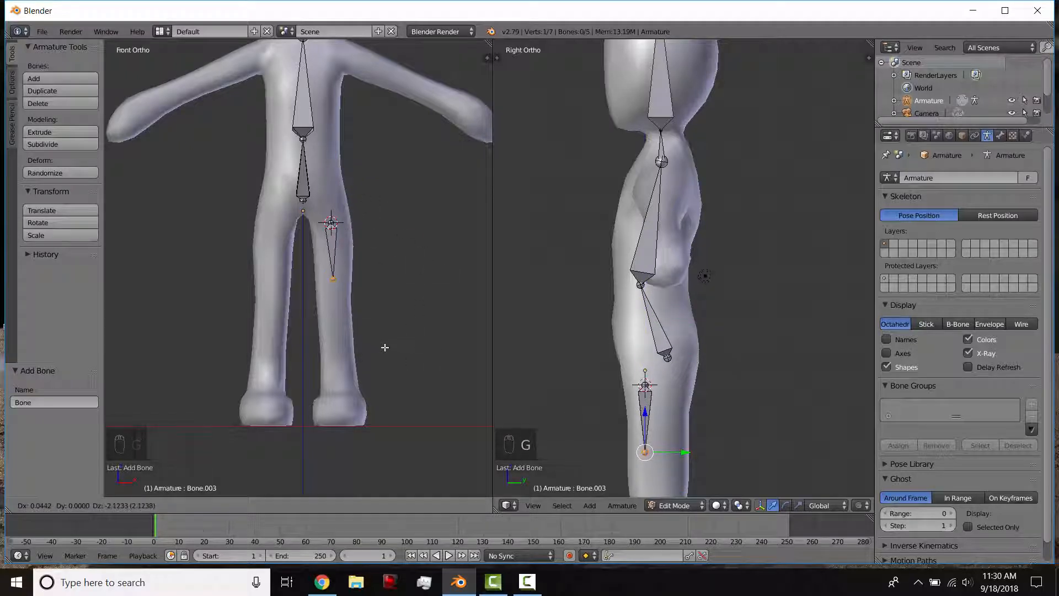
pyautogui.press('z')
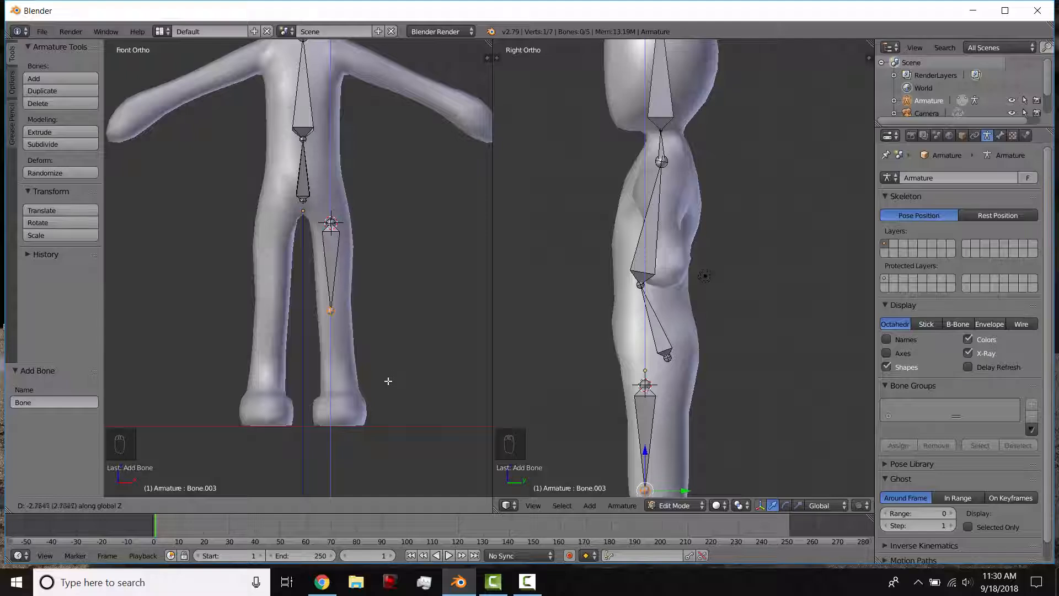
pyautogui.click(388, 381)
pyautogui.rightClick(331, 250)
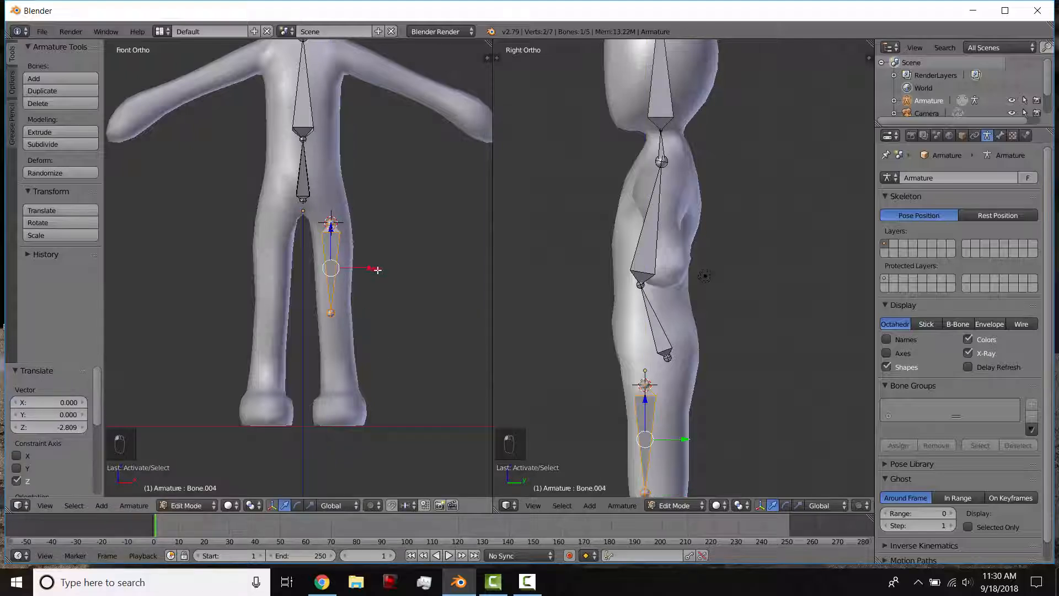
pyautogui.moveTo(373, 269)
pyautogui.mouseDown()
pyautogui.moveTo(376, 279)
pyautogui.moveTo(376, 270)
pyautogui.mouseUp()
# Extrude a lower-leg bone about 1.79 down along Z from the left knee to the ankle.
pyautogui.rightClick(342, 314)
pyautogui.press('e')
pyautogui.press('z')
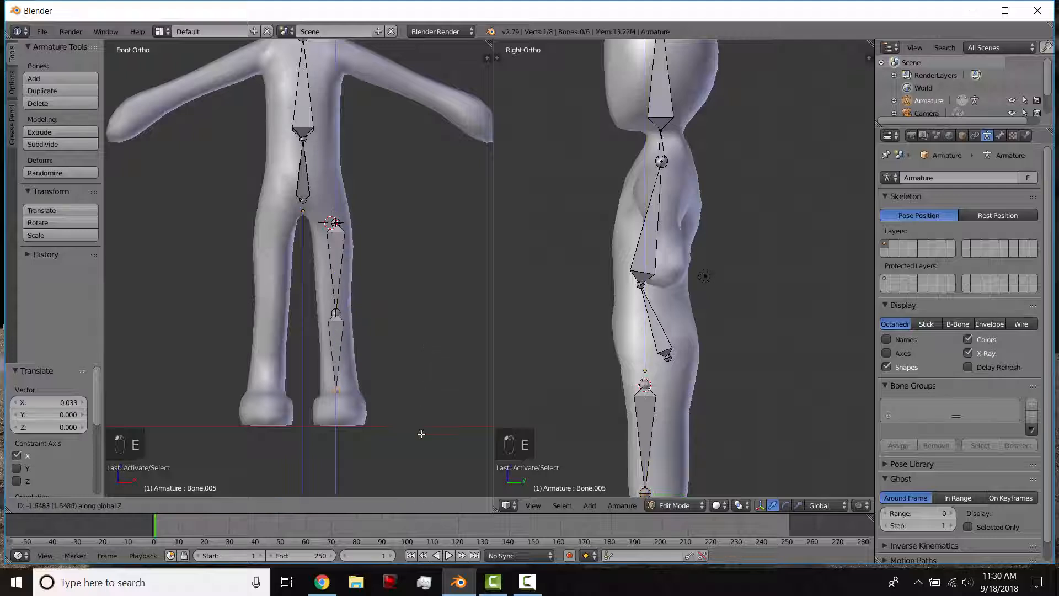
pyautogui.click(420, 444)
pyautogui.keyDown('shift'); pyautogui.moveTo(387, 374); pyautogui.dragTo(390, 347, button='middle'); pyautogui.keyUp('shift')
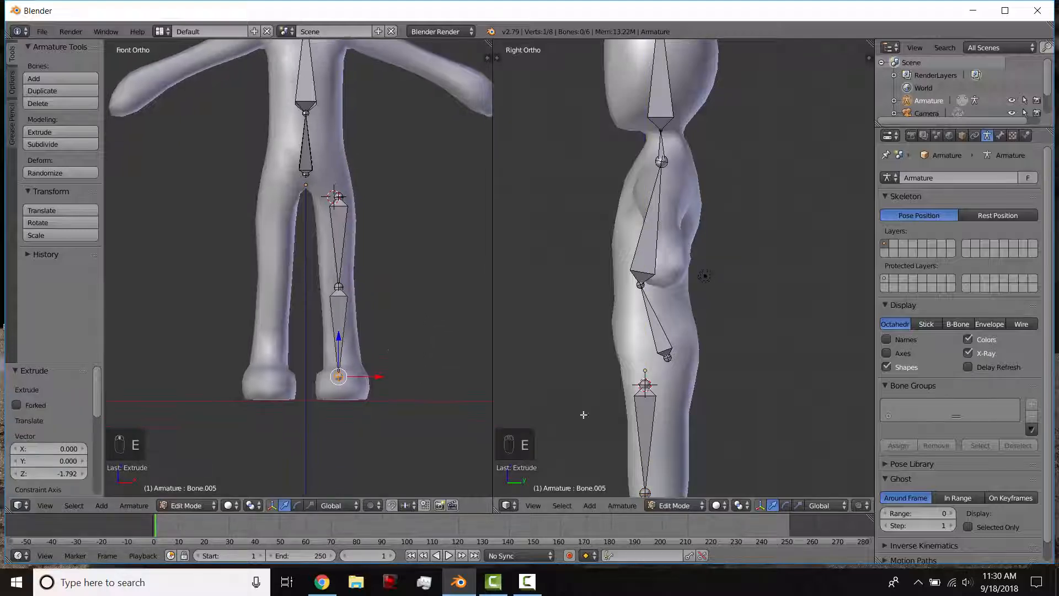
pyautogui.scroll(-1, 627, 387)
pyautogui.keyDown('shift'); pyautogui.moveTo(636, 432); pyautogui.dragTo(639, 296, button='middle'); pyautogui.keyUp('shift')
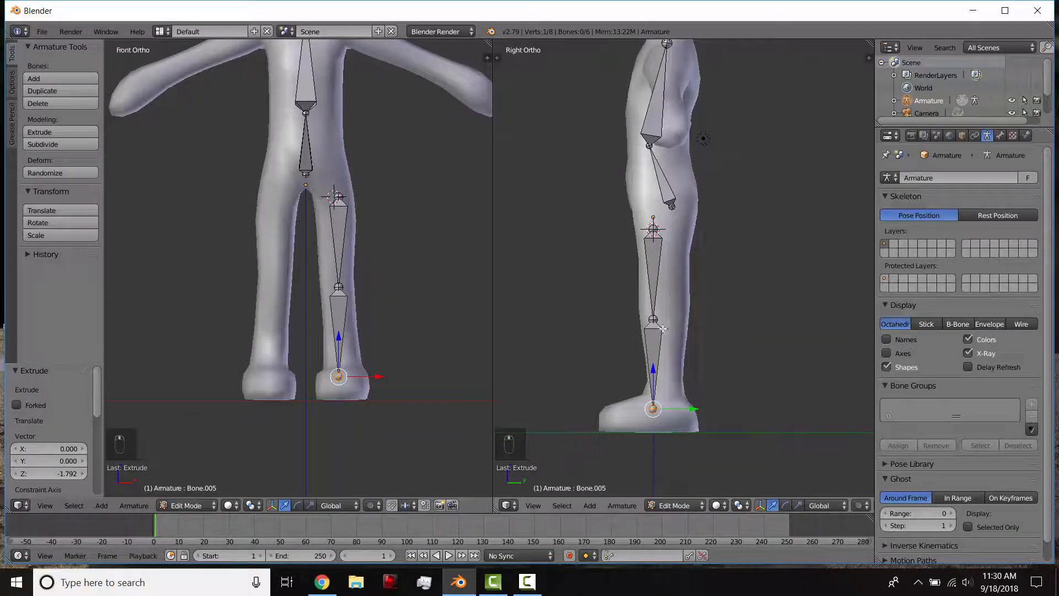
# In the side view, move the left leg's ankle joint about 0.24, hip joint about 0.22 and knee joint about 0.08 backward along Y.
pyautogui.moveTo(692, 409); pyautogui.dragTo(705, 410)
pyautogui.rightClick(653, 319)
pyautogui.rightClick(653, 229)
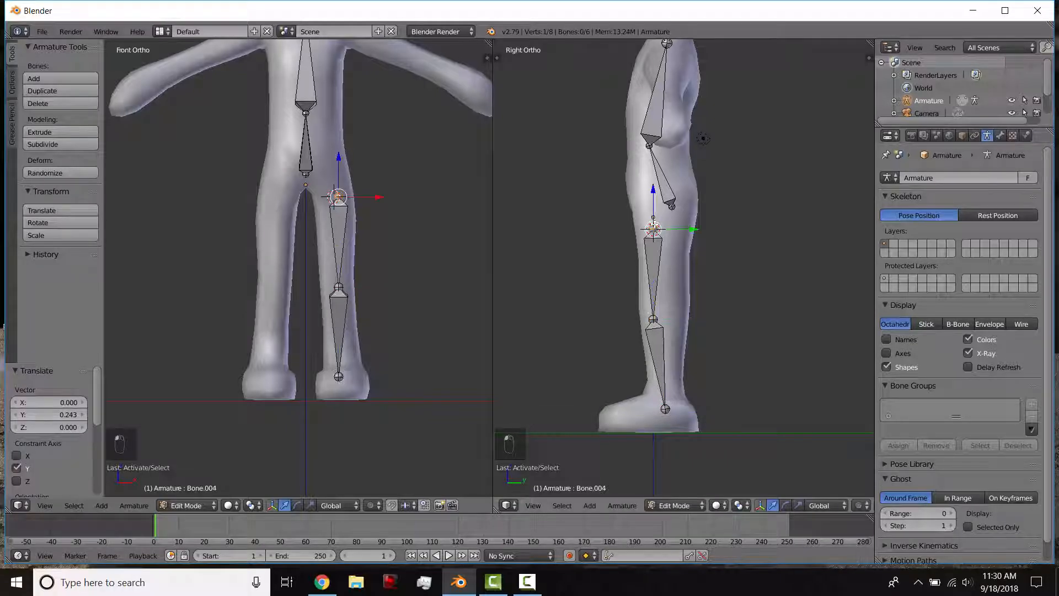
pyautogui.moveTo(694, 229); pyautogui.dragTo(705, 229)
pyautogui.rightClick(653, 319)
pyautogui.moveTo(686, 319); pyautogui.dragTo(689, 319)
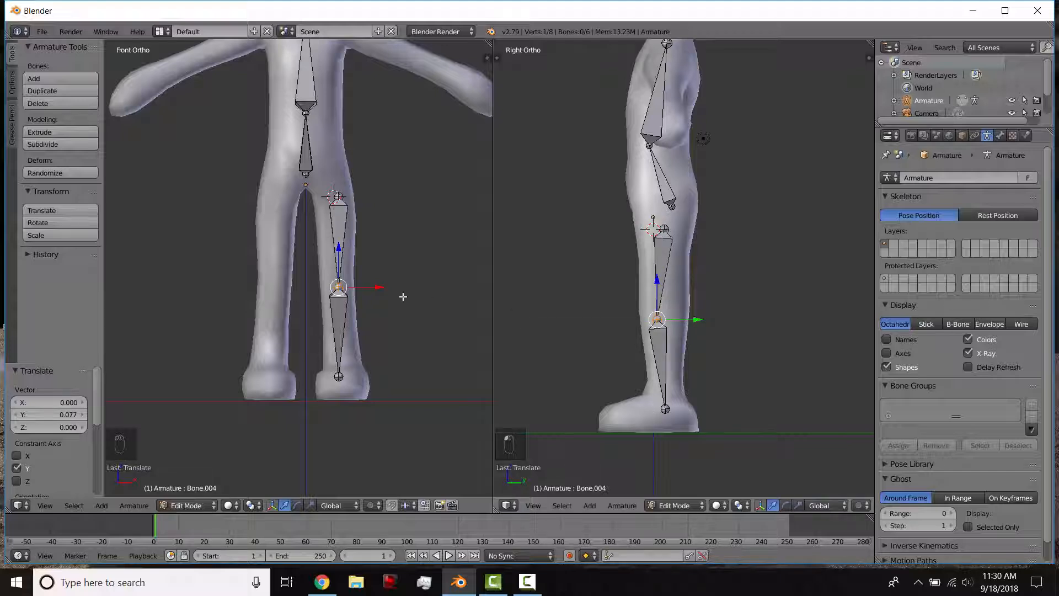
# Extrude a foot bone from the left ankle toward the toes, about 1.01 forward along Y and 0.17 down along Z.
pyautogui.rightClick(662, 410)
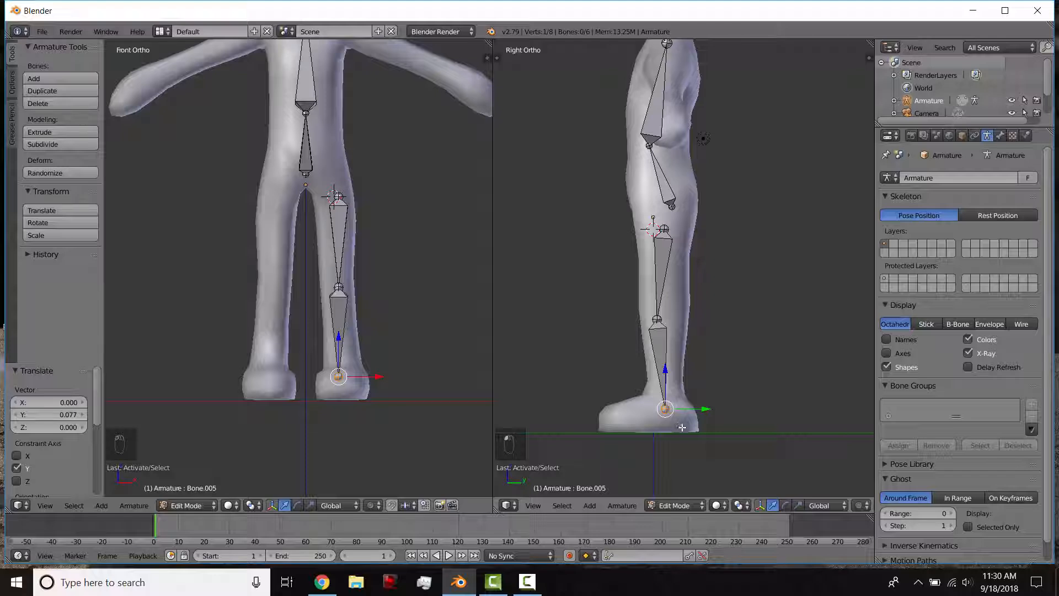
pyautogui.press('e')
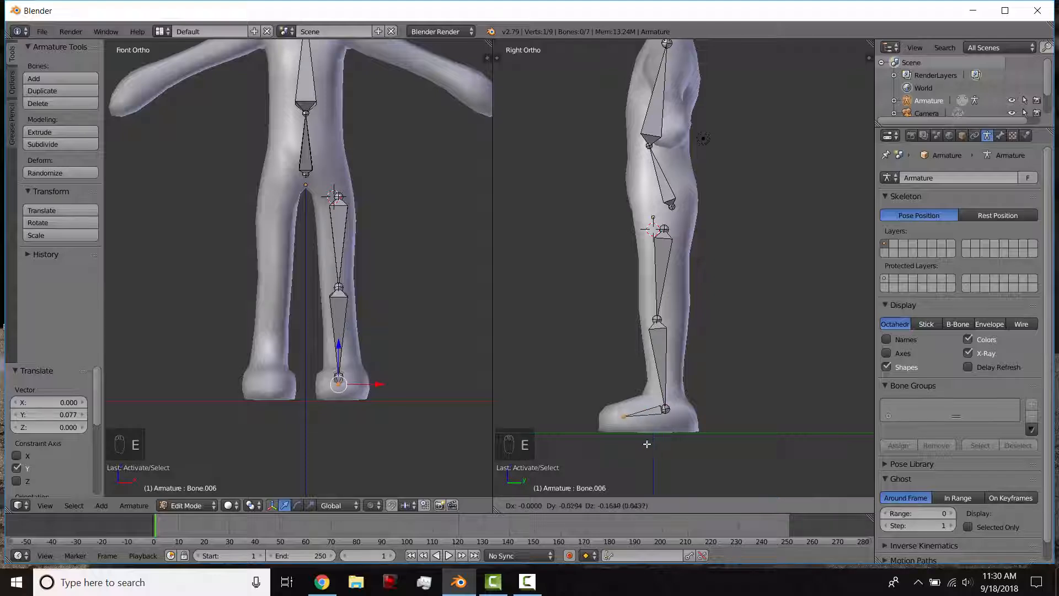
pyautogui.click(654, 424)
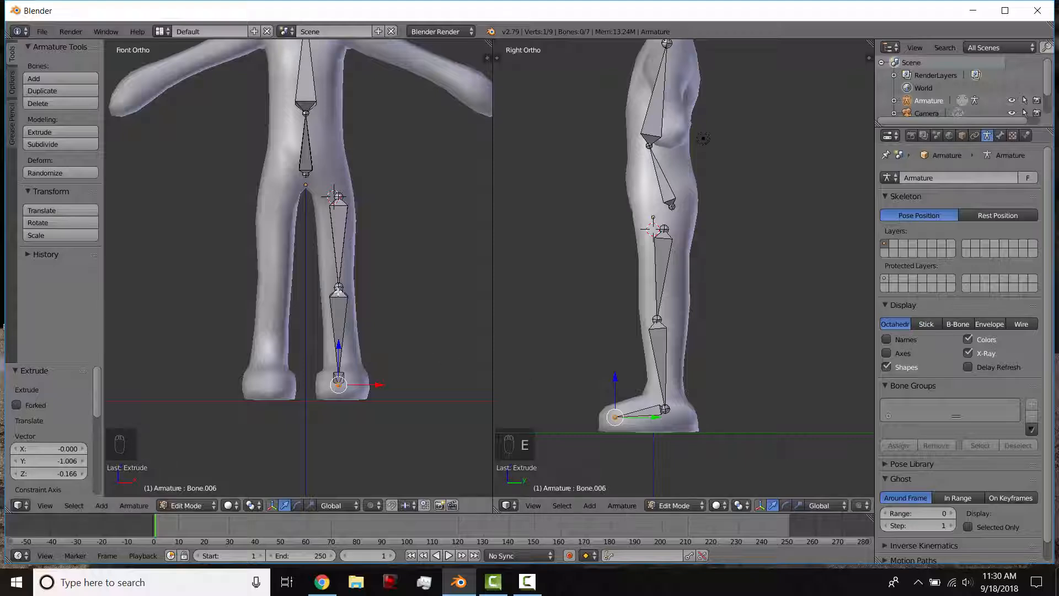
pyautogui.keyDown('shift'); pyautogui.moveTo(353, 321); pyautogui.dragTo(355, 364, button='middle'); pyautogui.keyUp('shift')
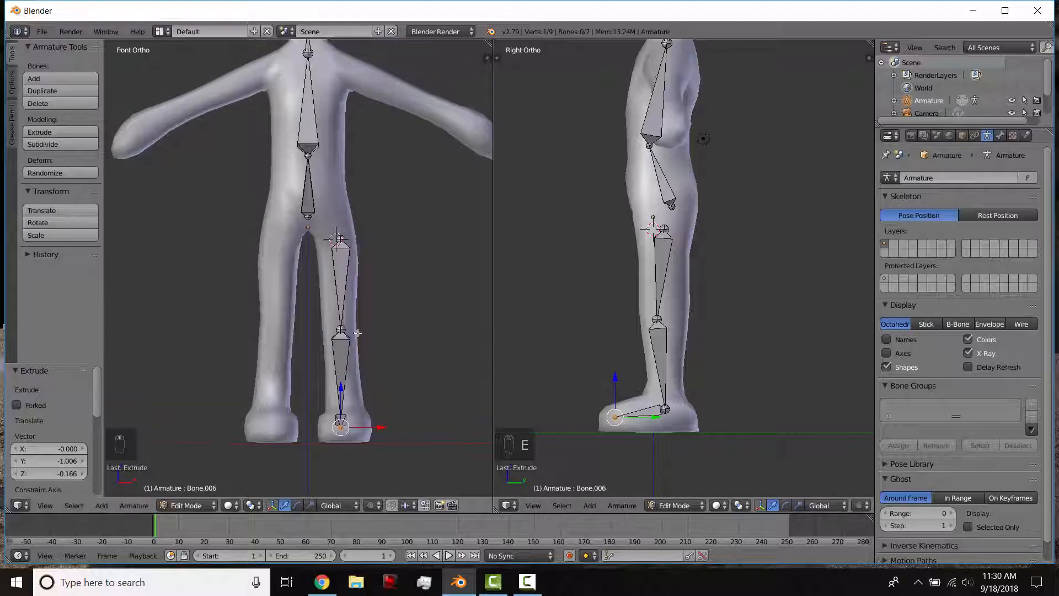
# Rename the left foot bone as Foot.L in the bone properties.
pyautogui.rightClick(652, 409)
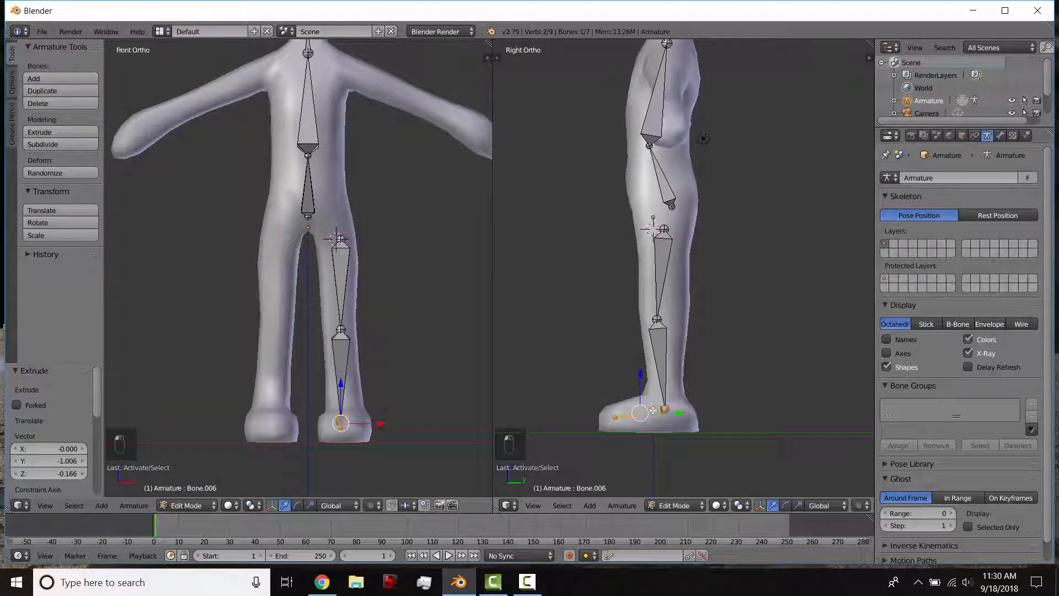
pyautogui.click(1000, 135)
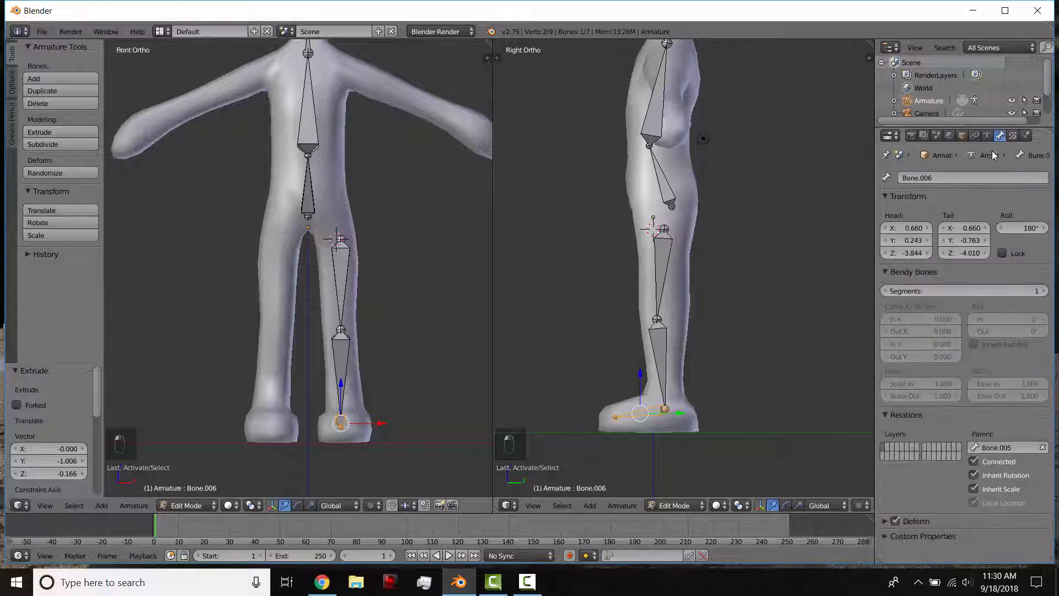
pyautogui.click(925, 178)
pyautogui.write('Foot.L')
pyautogui.press('Return')
# Rename the left upper-leg bone as LegUp.L.
pyautogui.rightClick(667, 257)
pyautogui.click(942, 177)
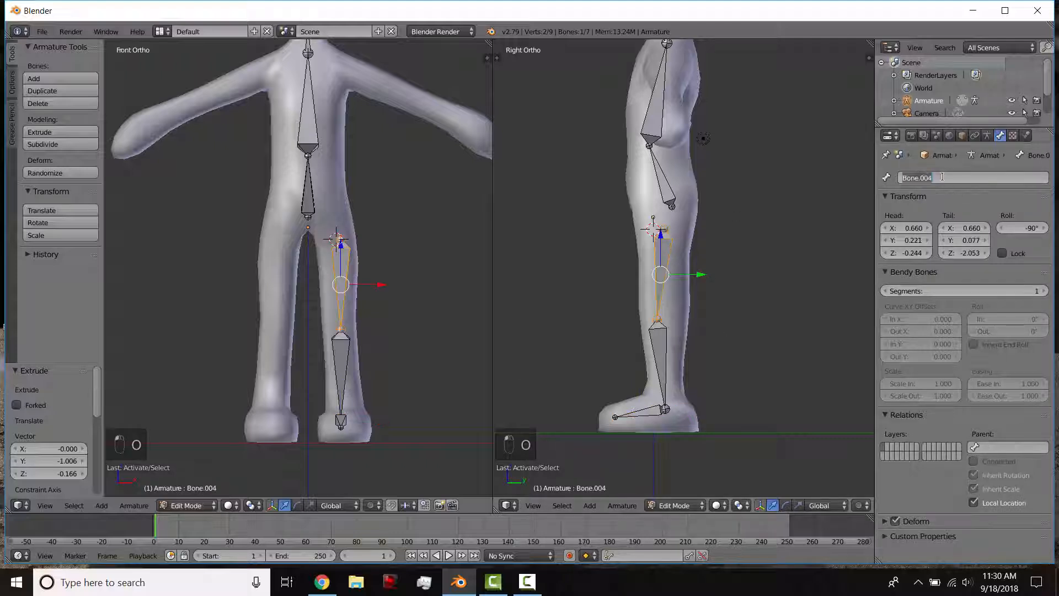
pyautogui.write('LegUp.L')
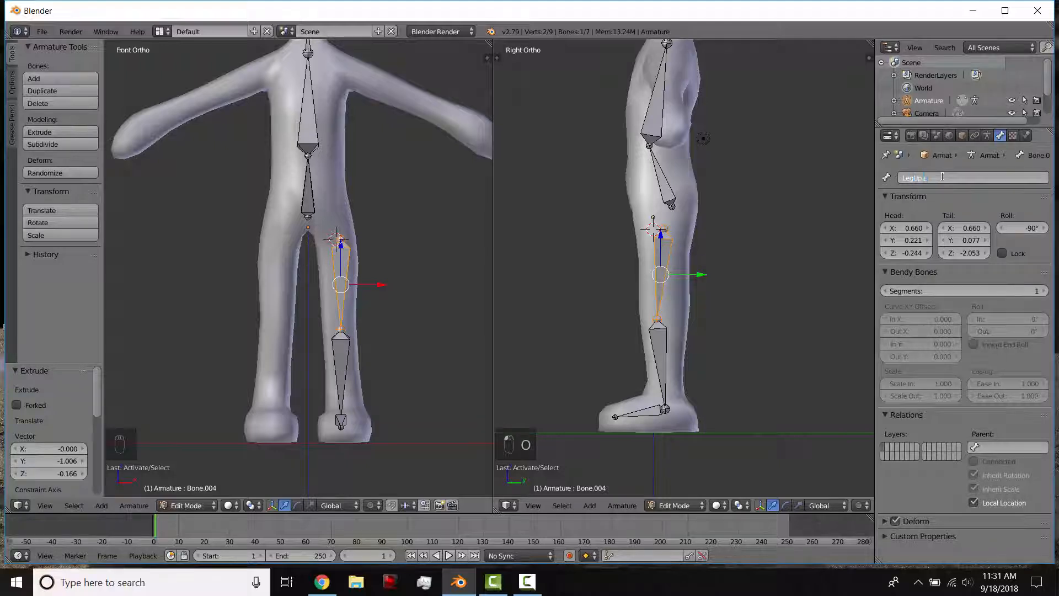
pyautogui.press('Return')
# Rename the left lower-leg bone as LegLow.L.
pyautogui.rightClick(667, 351)
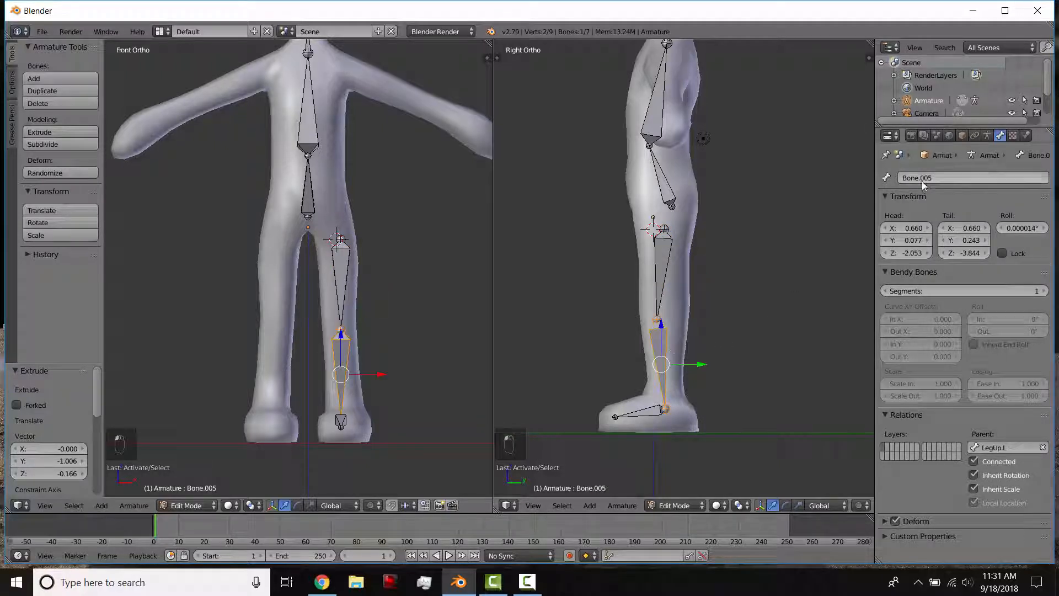
pyautogui.click(919, 179)
pyautogui.write('Leg')
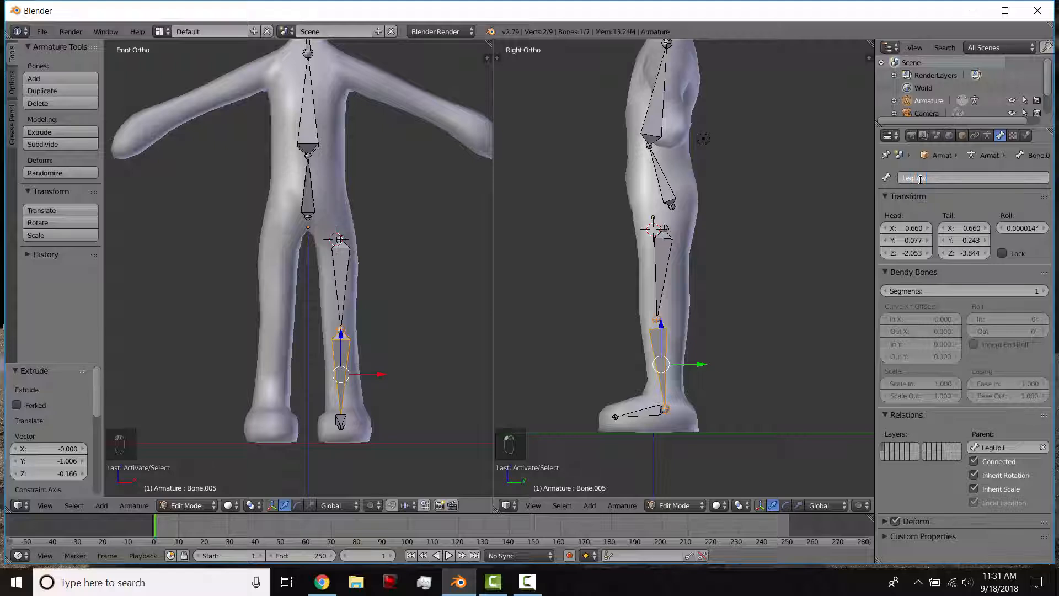
pyautogui.write('Low.L')
pyautogui.press('Return')
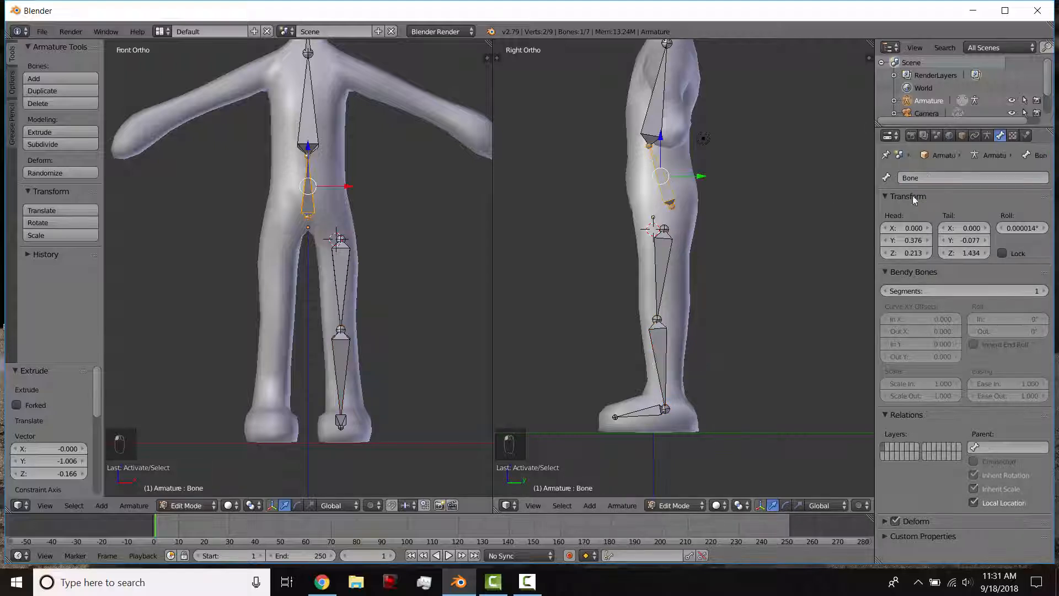
# Rename the lowest spine bone, at the pelvis, as Butt.
pyautogui.rightClick(664, 181)
pyautogui.press('BackSpace')
pyautogui.write('To')
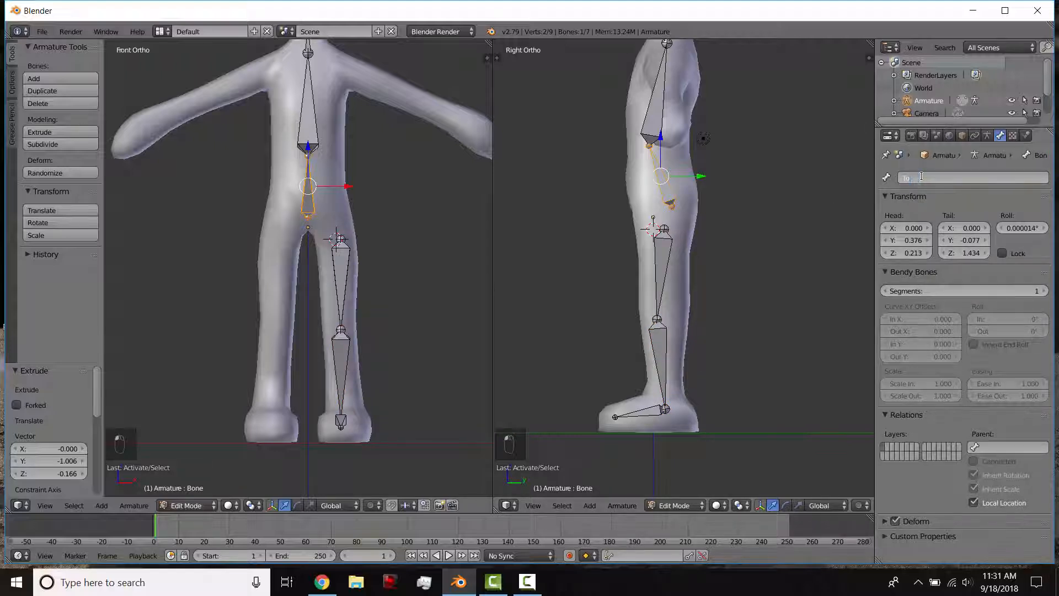
pyautogui.press('BackSpace')
pyautogui.press('BackSpace')
pyautogui.write('Butt')
pyautogui.press('Return')
# Rename the upper spine bone as Chest.
pyautogui.rightClick(647, 114)
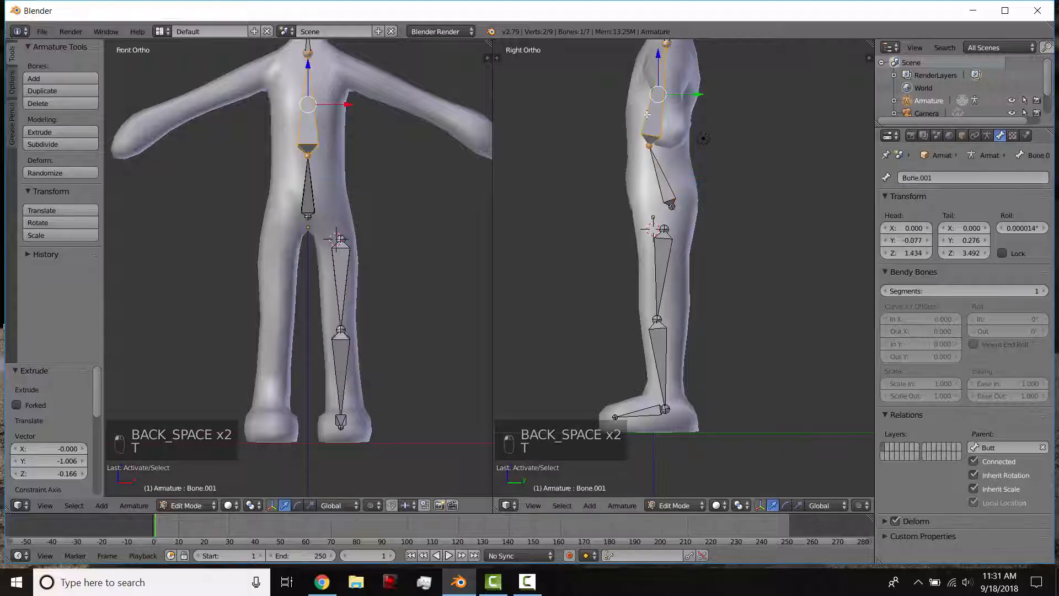
pyautogui.doubleClick(920, 175)
pyautogui.press('BackSpace')
pyautogui.write('Chest')
pyautogui.press('Return')
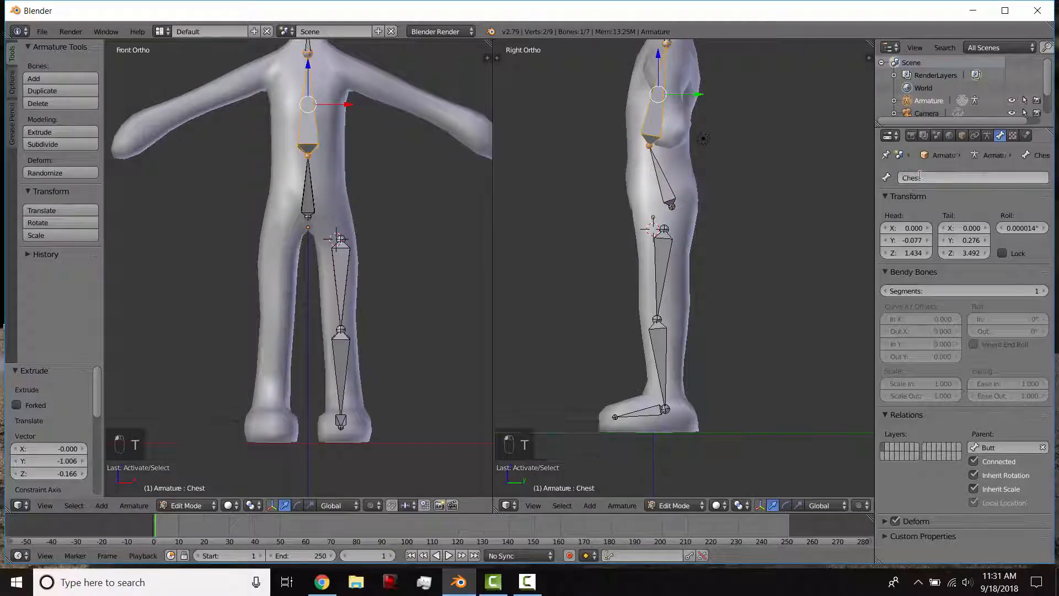
# Rename the short bone between the chest and the head as Neck.
pyautogui.keyDown('shift'); pyautogui.moveTo(701, 149); pyautogui.dragTo(701, 303, button='middle'); pyautogui.keyUp('shift')
pyautogui.rightClick(666, 166)
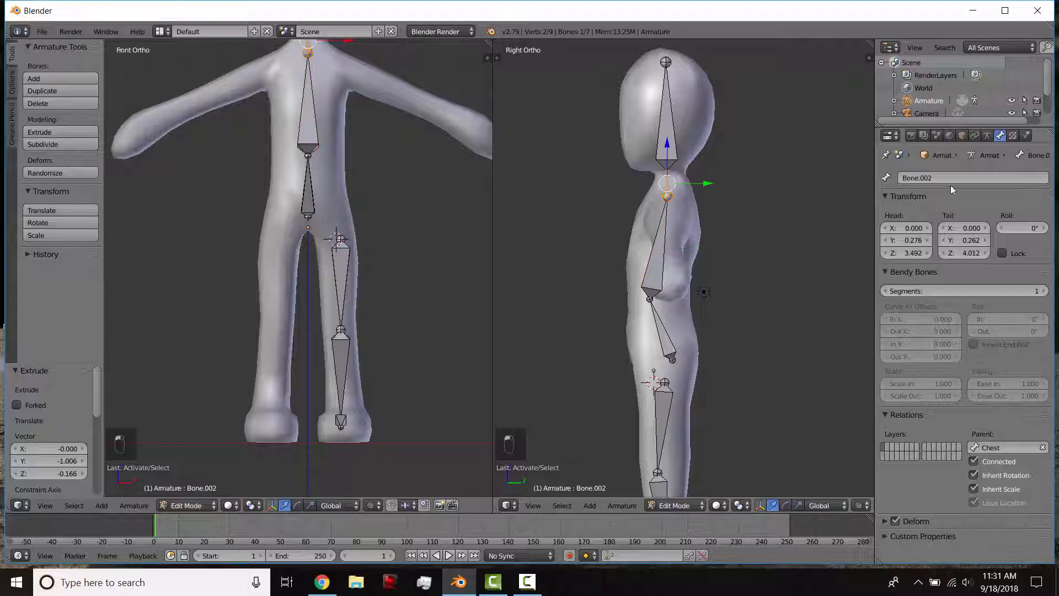
pyautogui.doubleClick(950, 179)
pyautogui.press('BackSpace')
pyautogui.write('Neck')
pyautogui.press('Return')
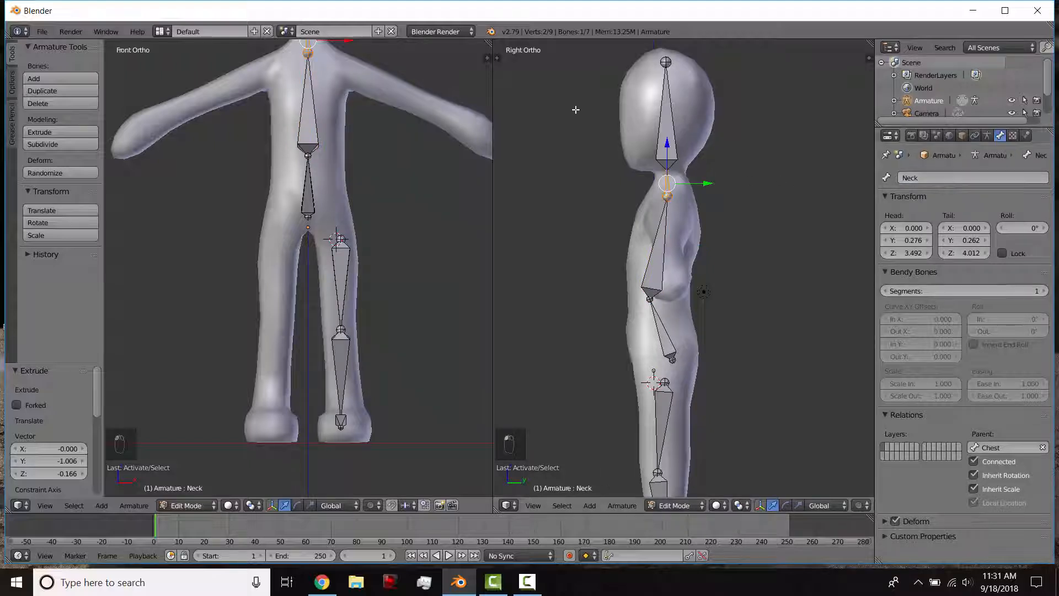
# Rename the topmost bone, inside the head, as Head.
pyautogui.rightClick(661, 128)
pyautogui.doubleClick(916, 178)
pyautogui.write('Head')
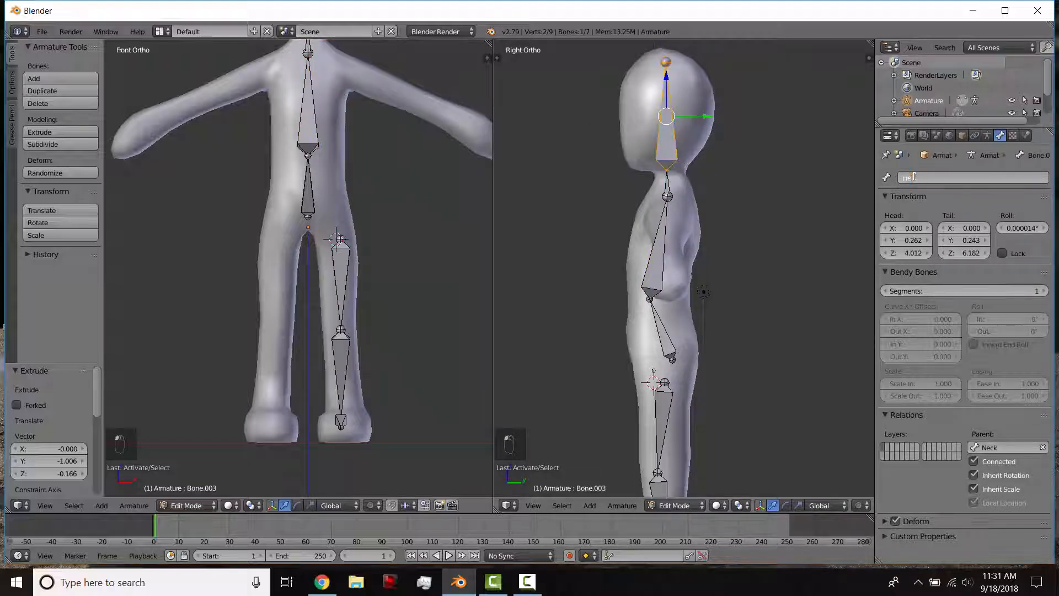
pyautogui.press('Return')
# Extrude a bone from the left ankle joint about 2.84 straight backward along Y in the side view.
pyautogui.keyDown('shift'); pyautogui.moveTo(733, 338); pyautogui.dragTo(755, 135, button='middle'); pyautogui.keyUp('shift')
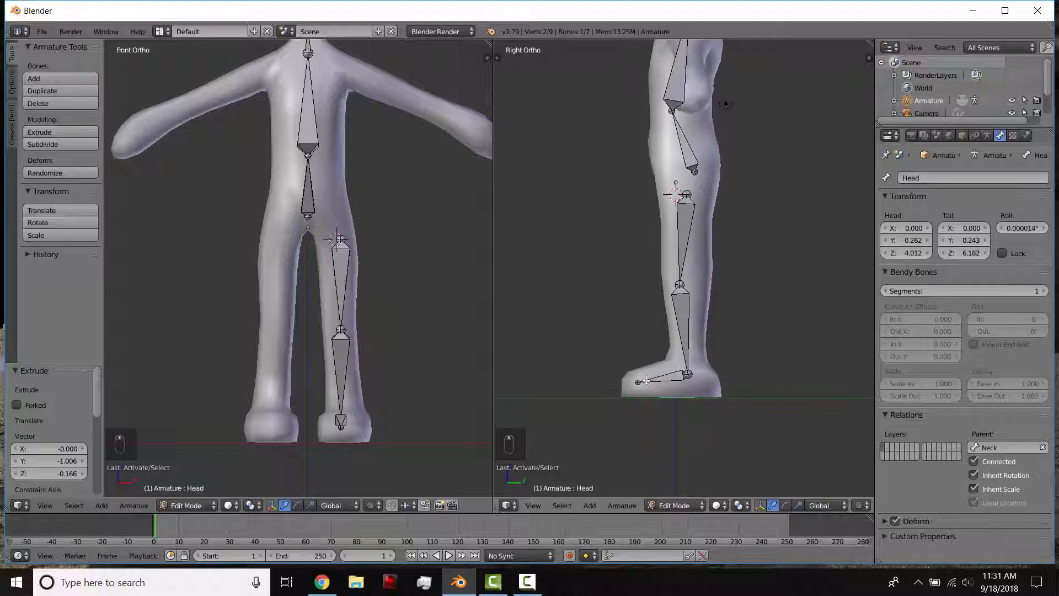
pyautogui.rightClick(719, 379)
pyautogui.scroll(1, 753, 379)
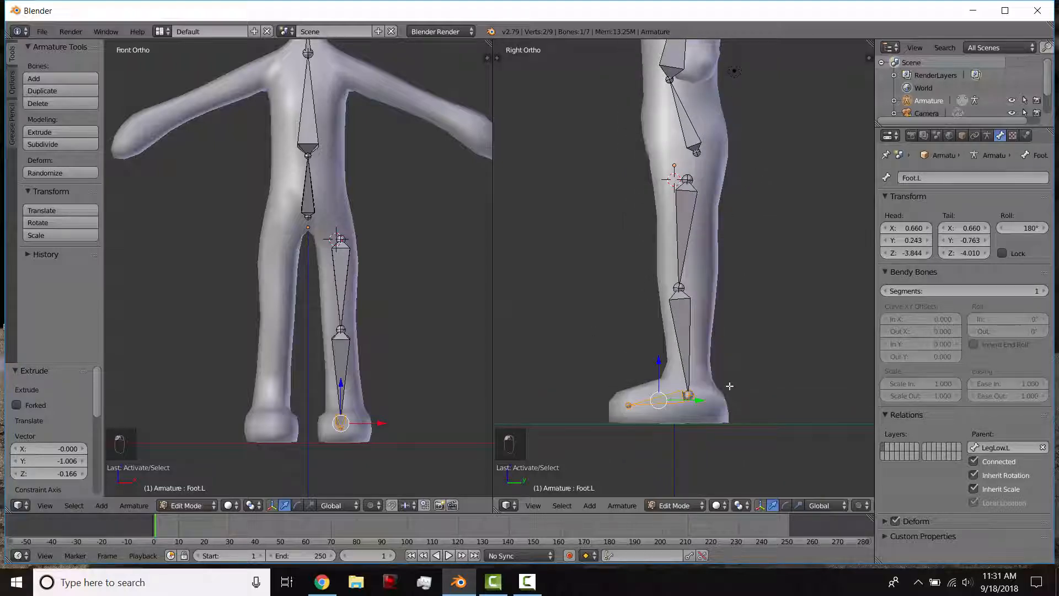
pyautogui.keyDown('shift'); pyautogui.moveTo(729, 386); pyautogui.dragTo(715, 345, button='middle'); pyautogui.keyUp('shift')
pyautogui.rightClick(684, 351)
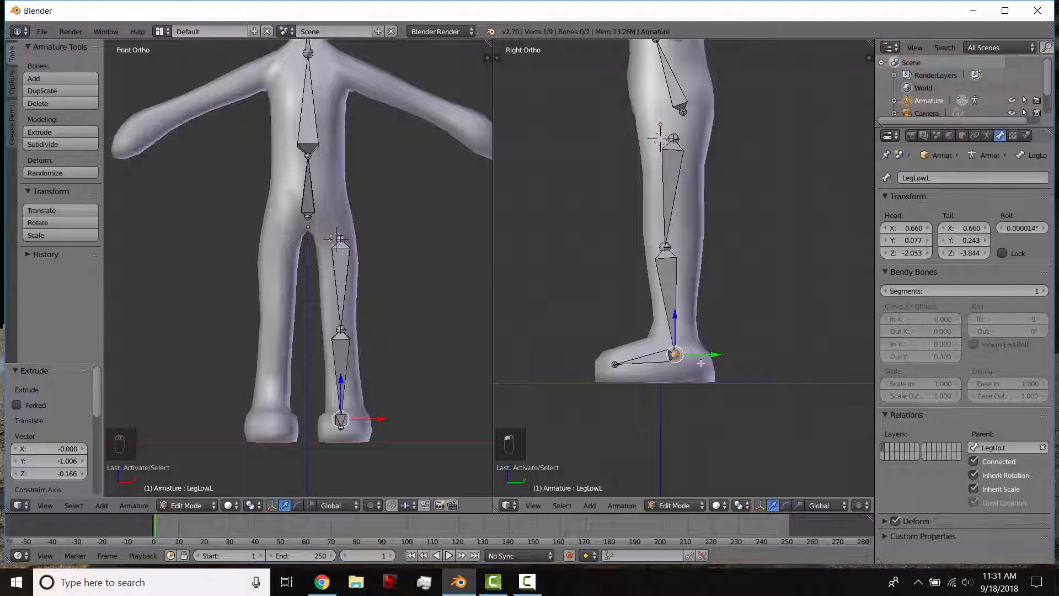
pyautogui.keyDown('shift'); pyautogui.moveTo(701, 364); pyautogui.dragTo(640, 367, button='middle'); pyautogui.keyUp('shift')
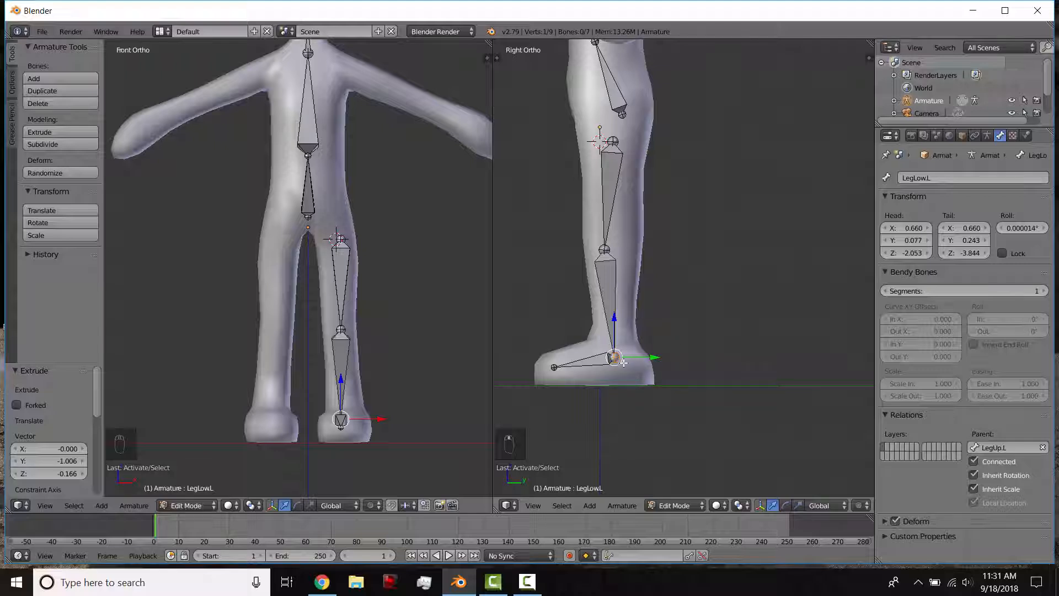
pyautogui.press('e')
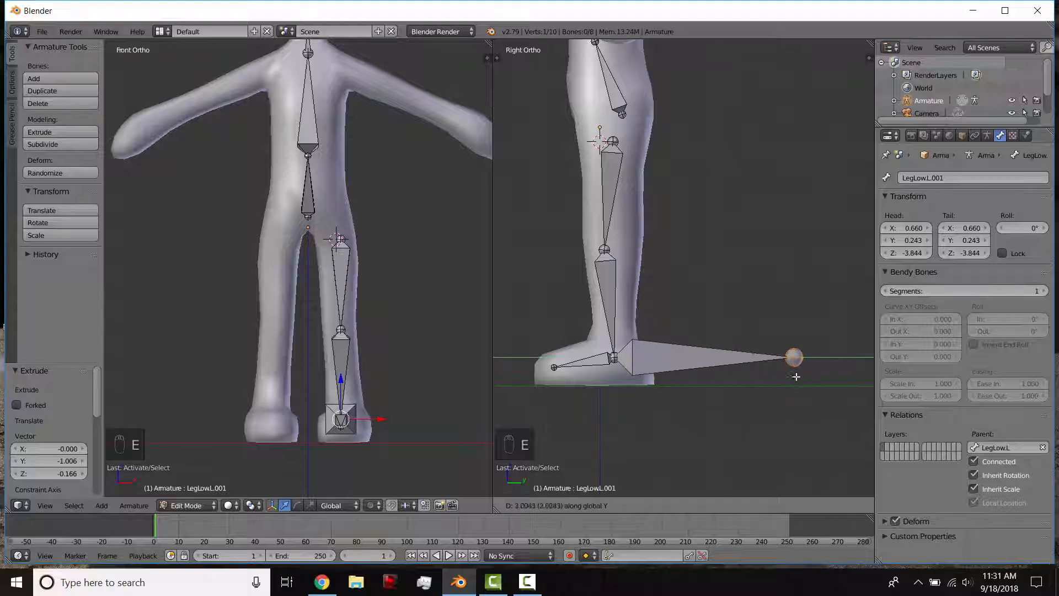
pyautogui.click(795, 377)
# Clear the parent of the bone behind the left ankle and try moving it independently of the leg.
pyautogui.rightClick(684, 365)
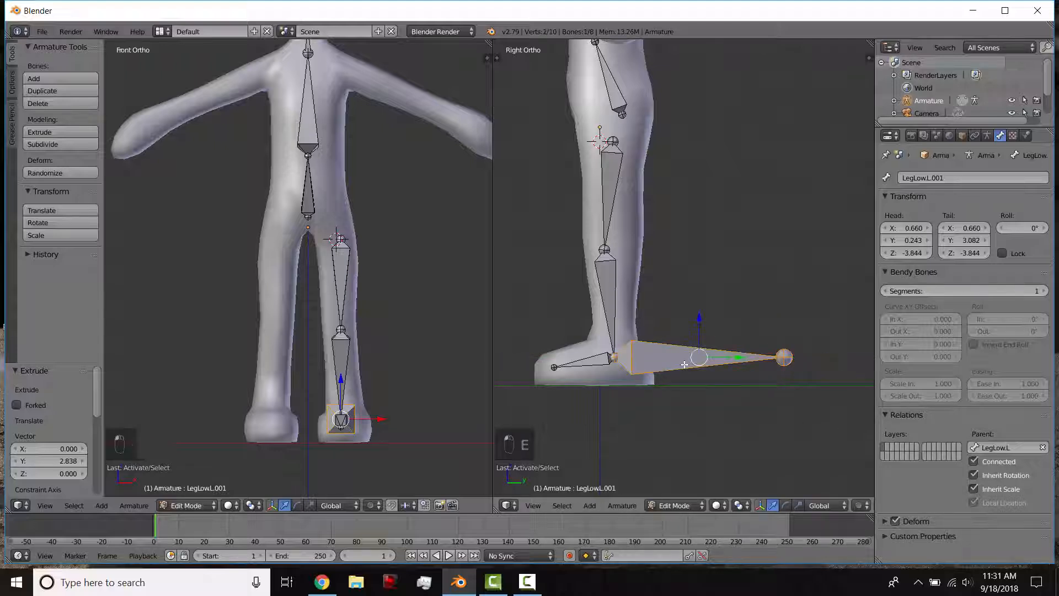
pyautogui.press('g')
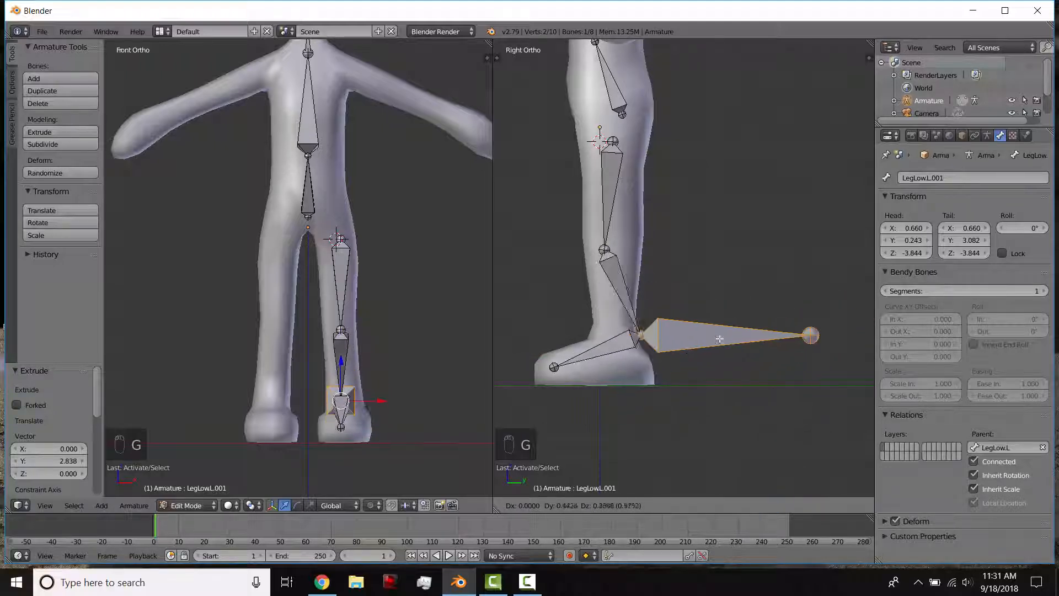
pyautogui.click(654, 381)
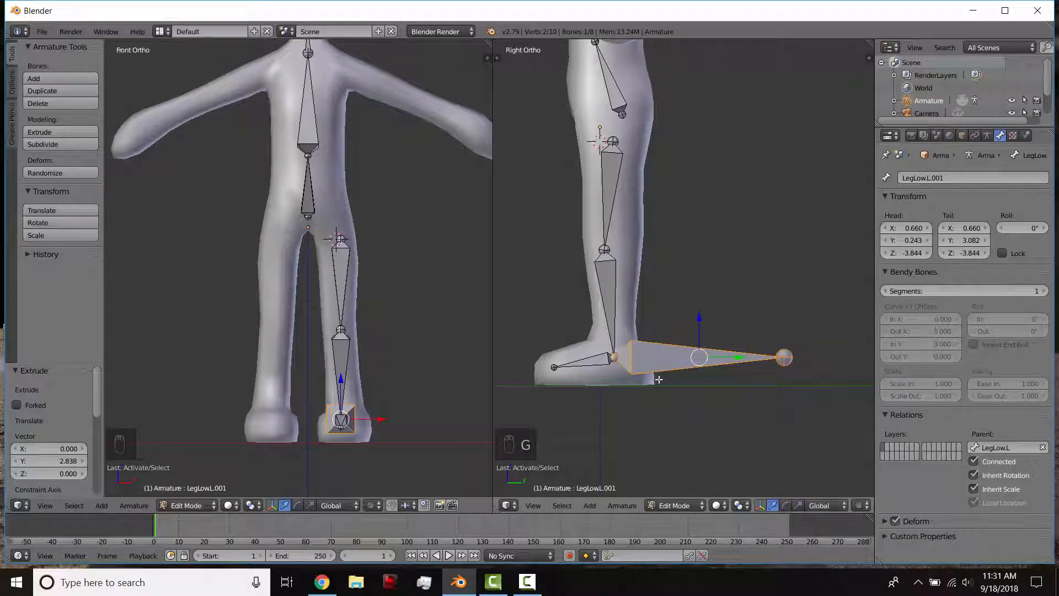
pyautogui.hotkey('alt', 'p')
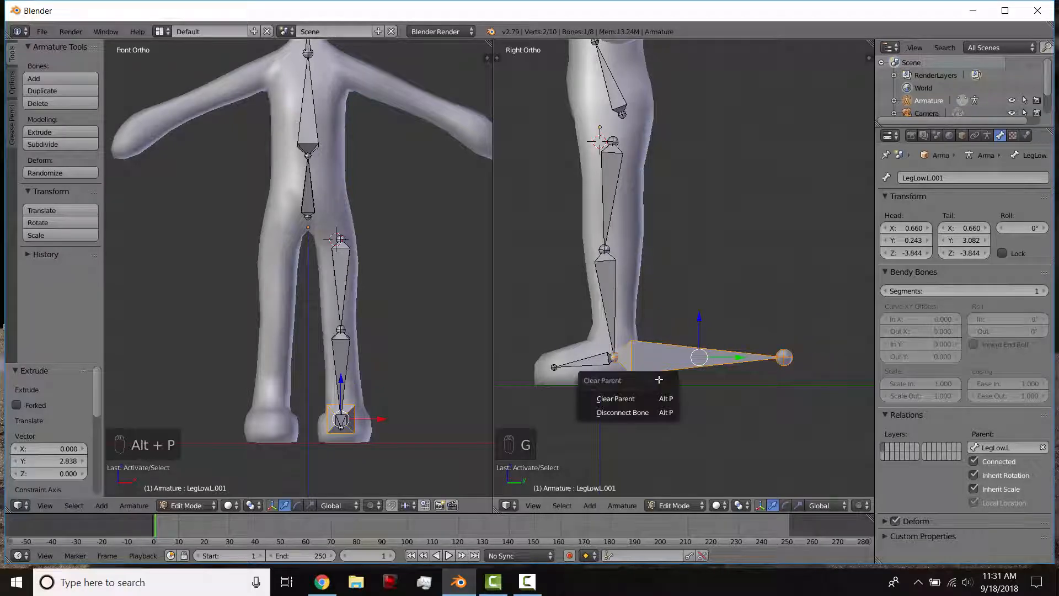
pyautogui.click(634, 398)
pyautogui.press('g')
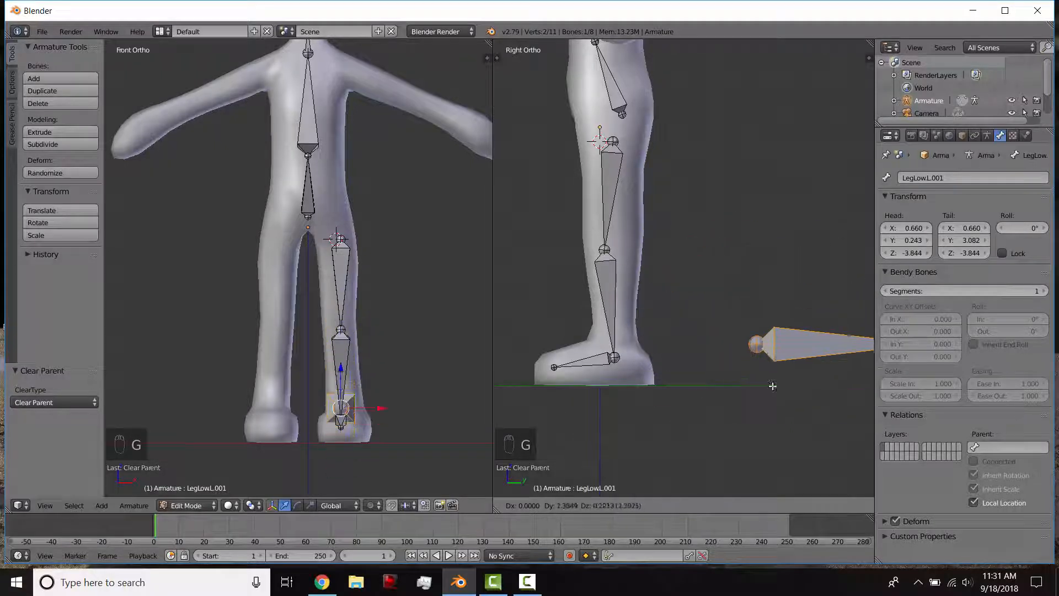
pyautogui.press('Escape')
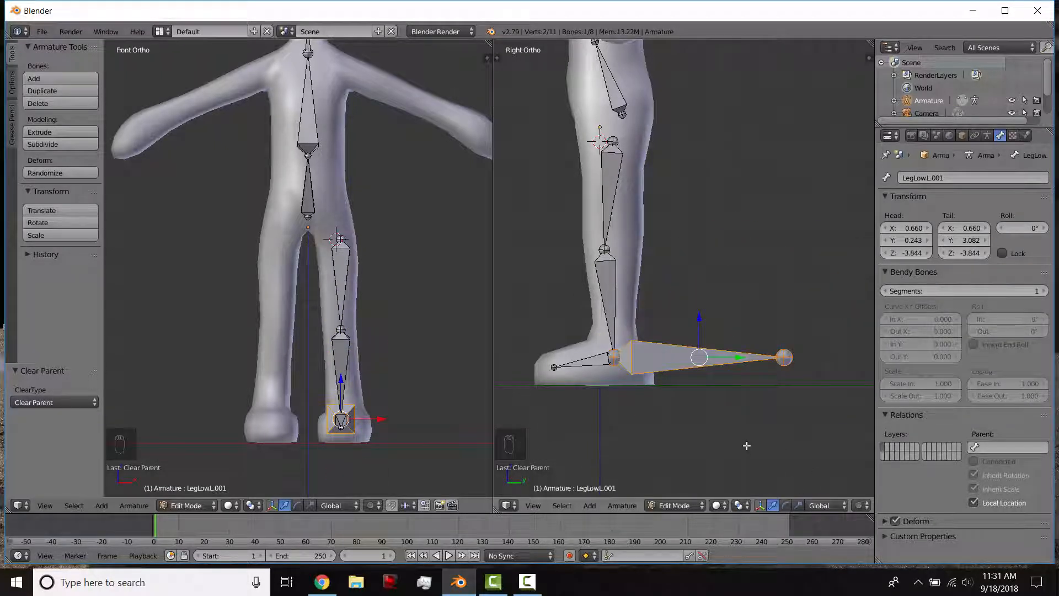
# Turn off Deform for the detached bone behind the ankle and try moving it again.
pyautogui.keyDown('shift'); pyautogui.moveTo(746, 446); pyautogui.dragTo(749, 423, button='middle'); pyautogui.keyUp('shift')
pyautogui.click(895, 521)
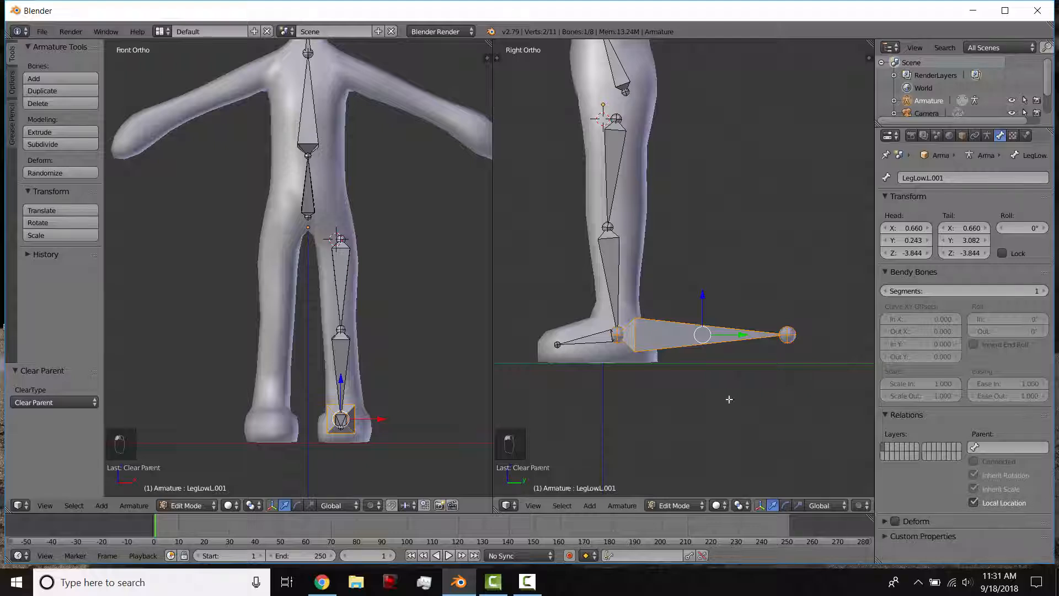
pyautogui.press('g')
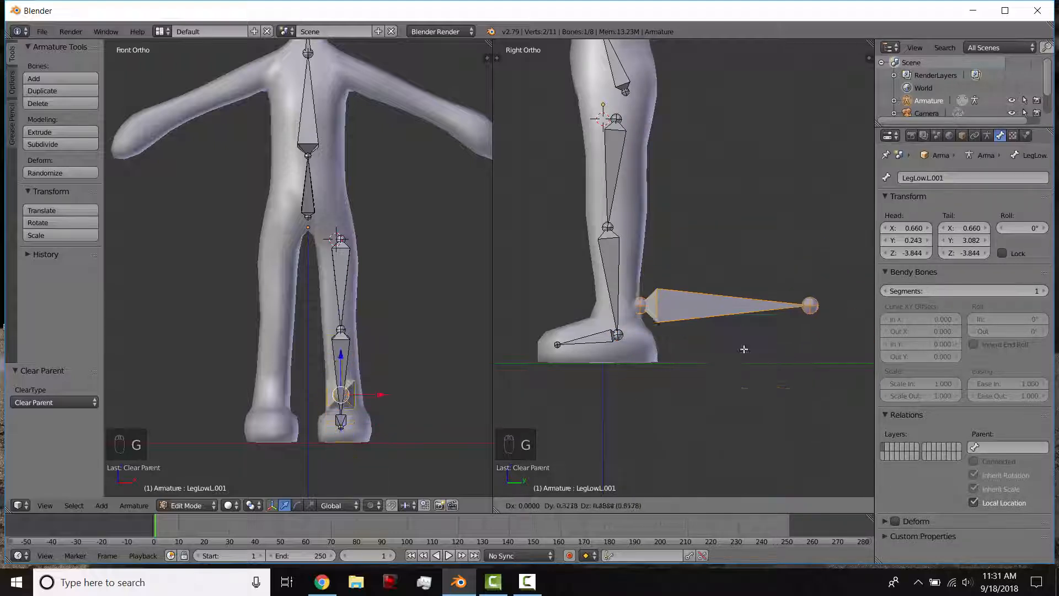
pyautogui.click(721, 377)
# Try rotating and moving the detached bone behind the left ankle on its own in the side view.
pyautogui.scroll(-1, 700, 332)
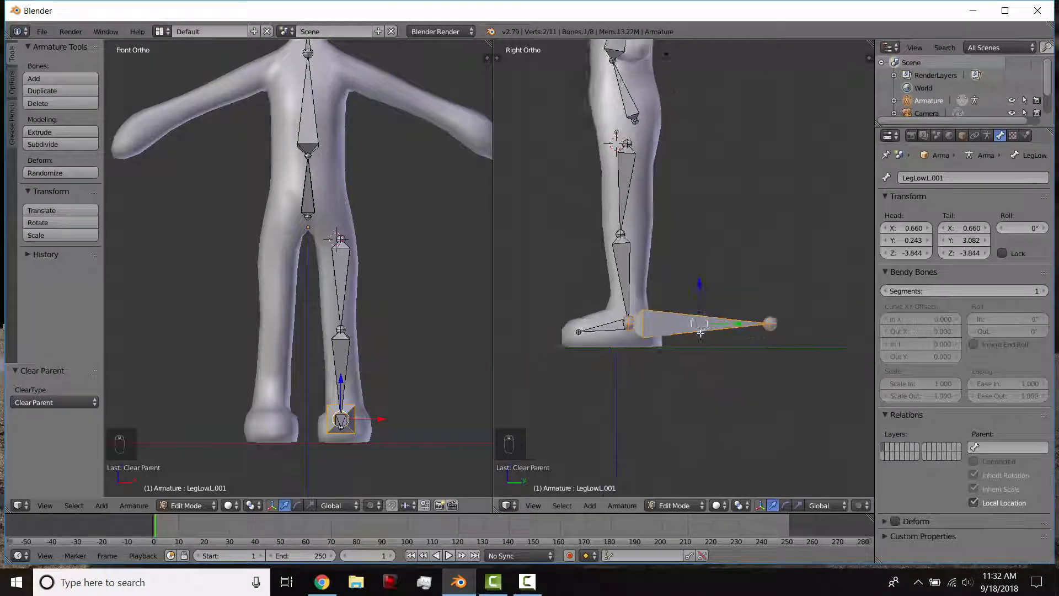
pyautogui.scroll(-1, 700, 332)
pyautogui.keyDown('shift'); pyautogui.moveTo(634, 334); pyautogui.dragTo(652, 415, button='middle'); pyautogui.keyUp('shift')
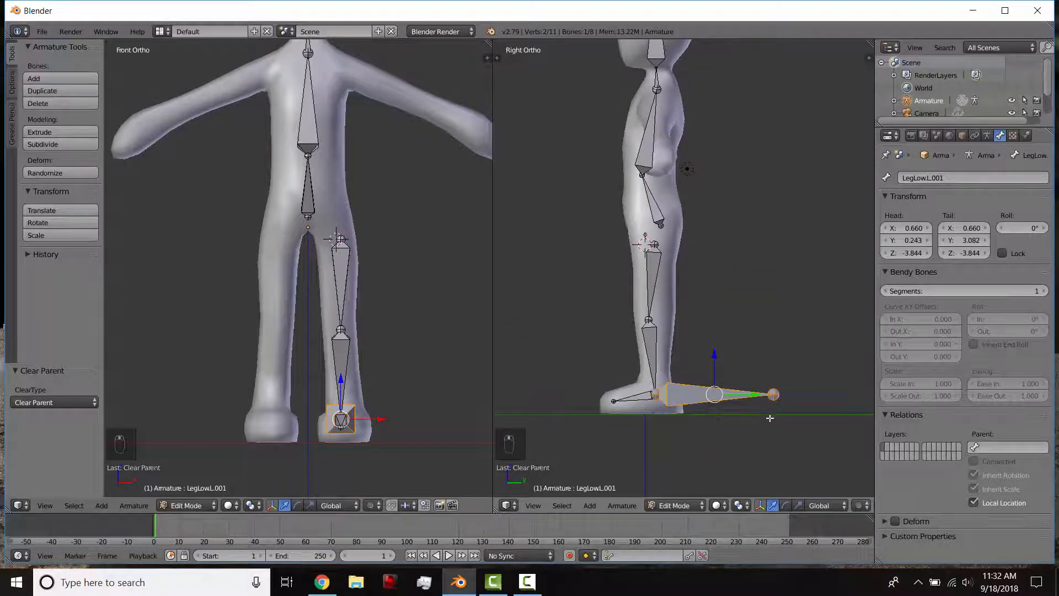
pyautogui.press('r')
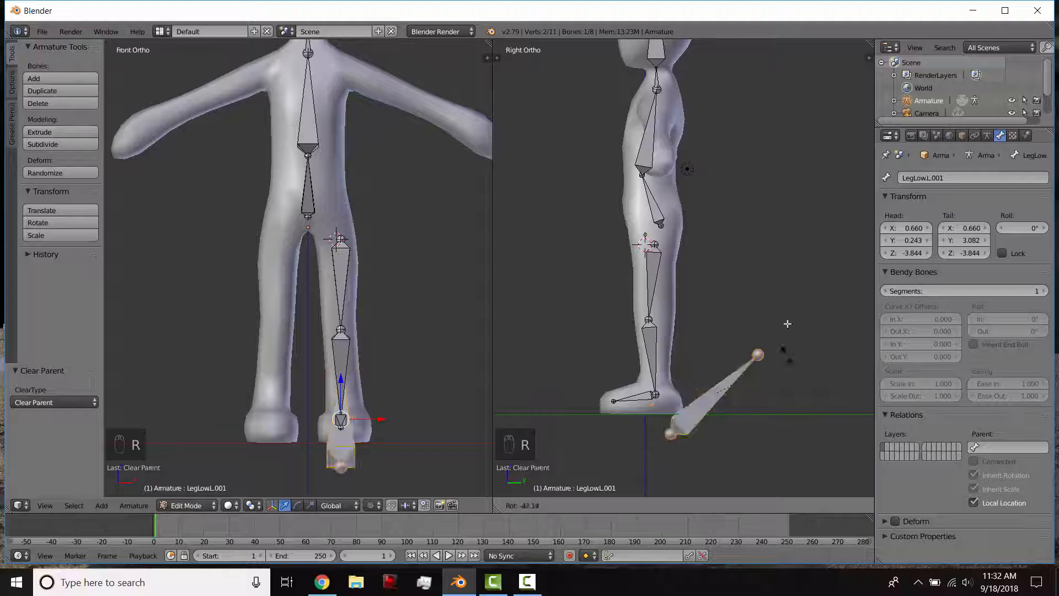
pyautogui.rightClick(733, 399)
pyautogui.press('r')
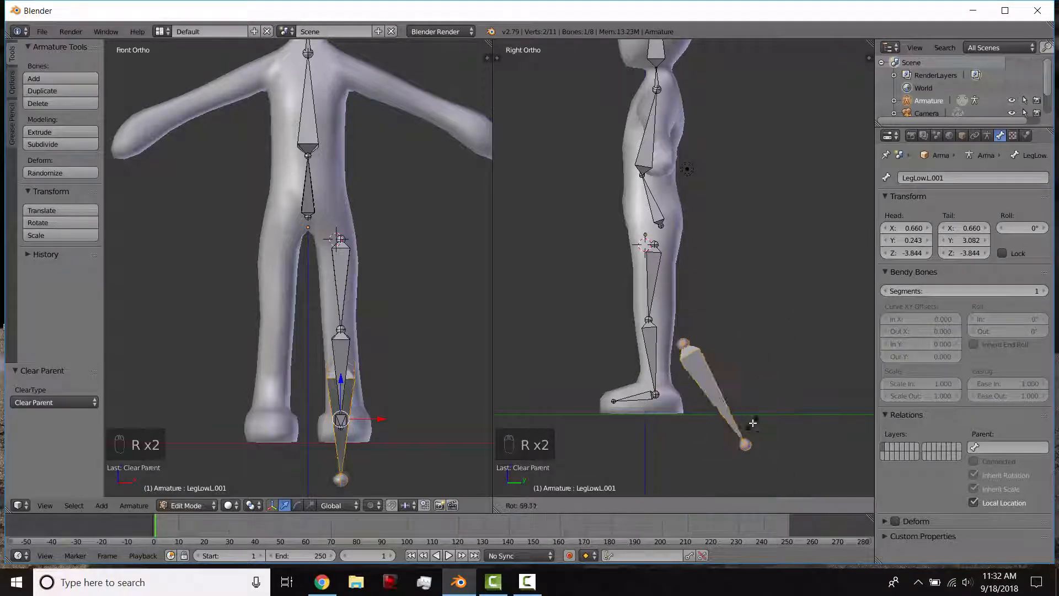
pyautogui.rightClick(732, 423)
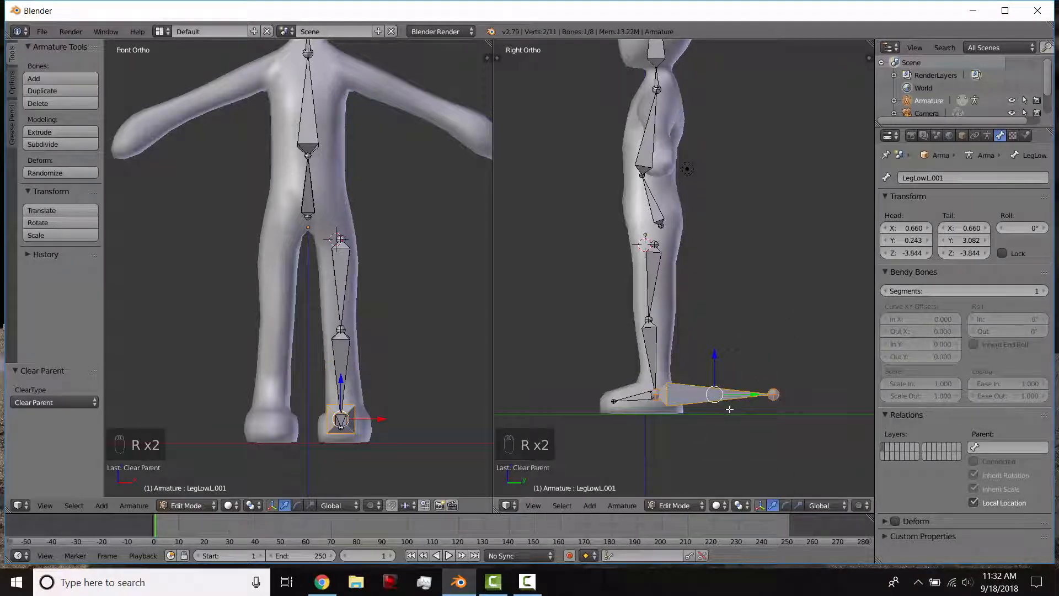
pyautogui.press('g')
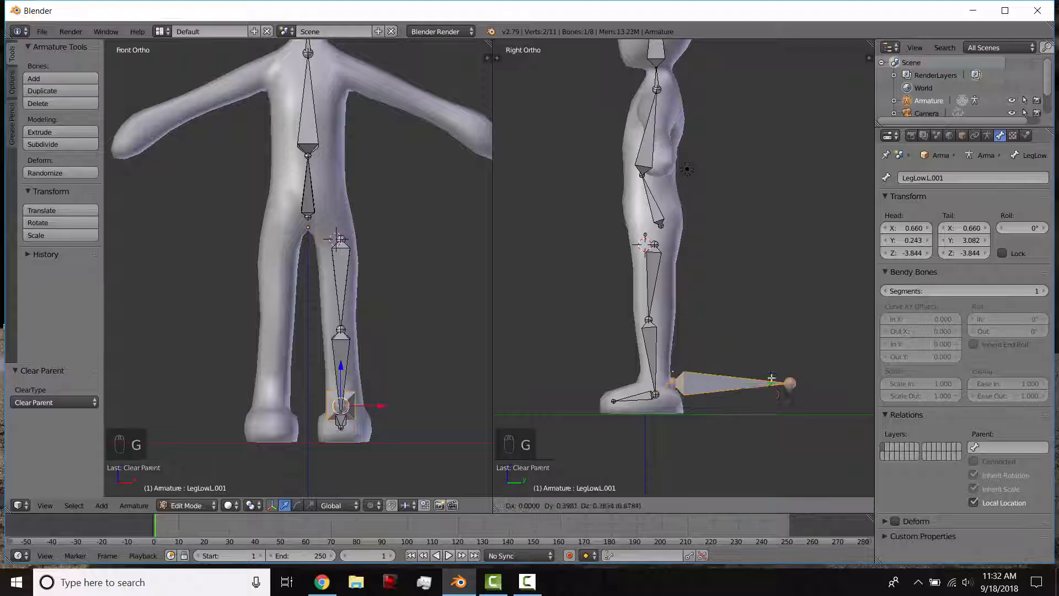
pyautogui.rightClick(792, 403)
# Parent the left foot bone to the detached bone behind the ankle with Keep Offset, and try rotating the parent bone.
pyautogui.rightClick(639, 395)
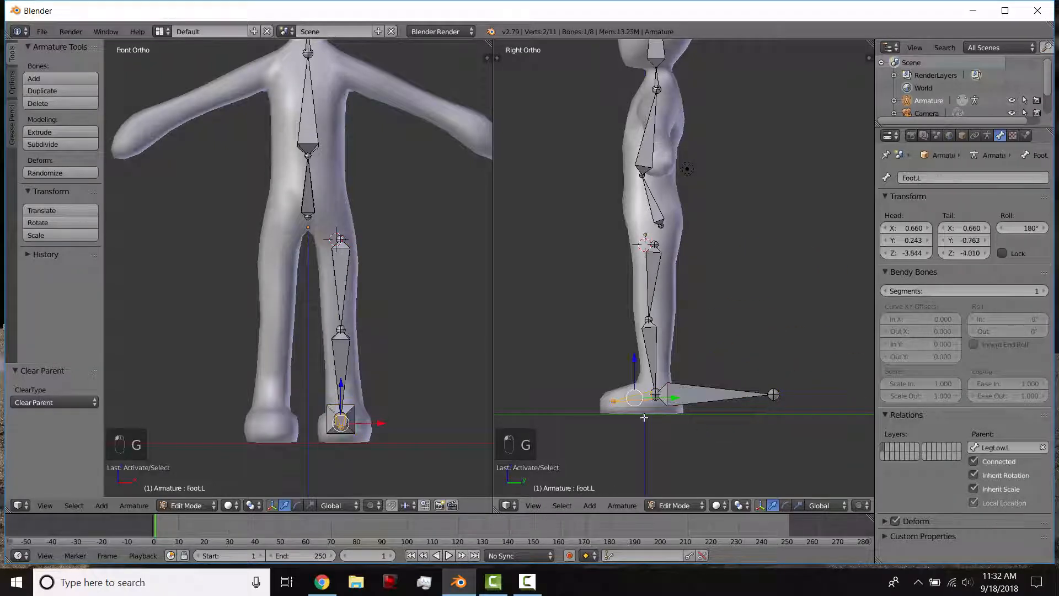
pyautogui.keyDown('shift'); pyautogui.rightClick(725, 391); pyautogui.keyUp('shift')
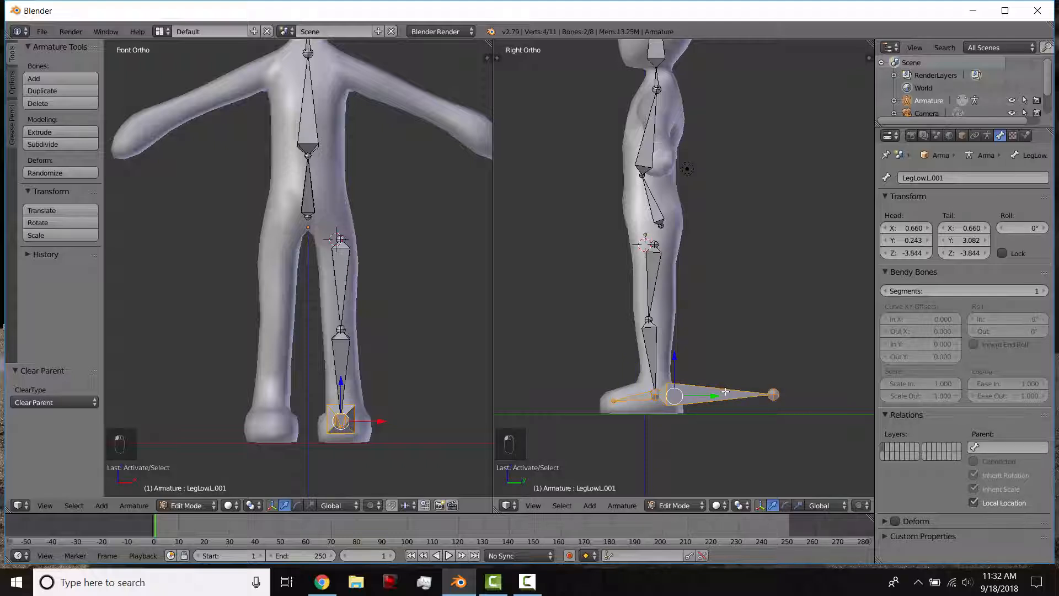
pyautogui.hotkey('ctrl', 'p')
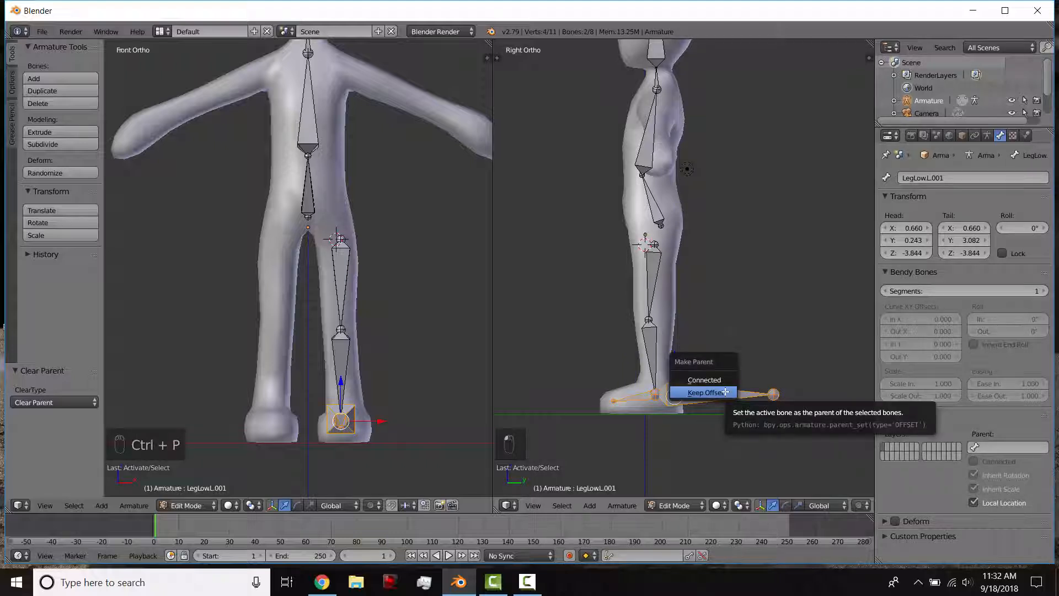
pyautogui.click(724, 392)
pyautogui.rightClick(710, 401)
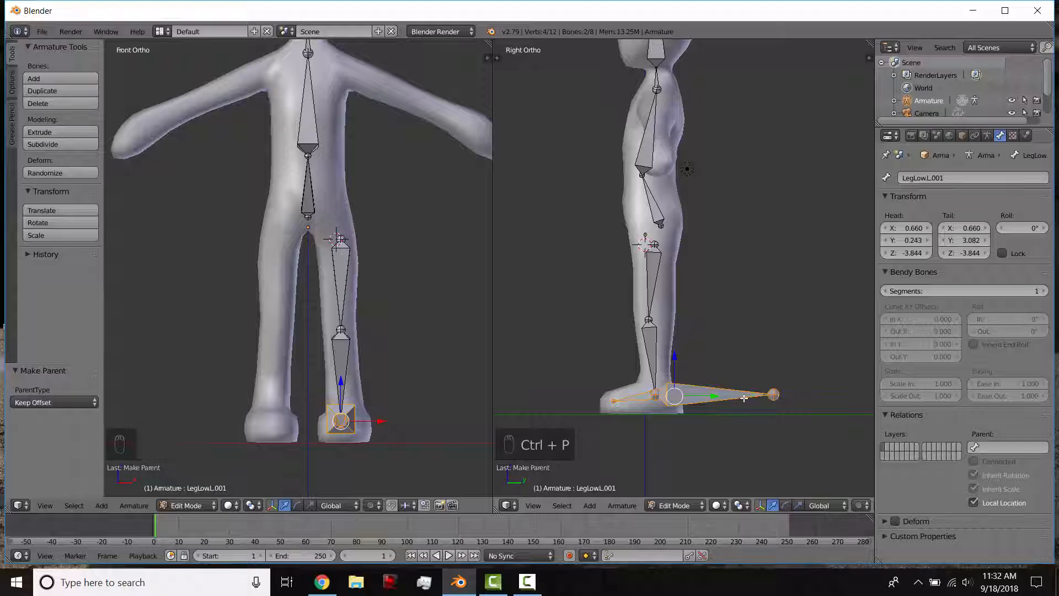
pyautogui.press('r')
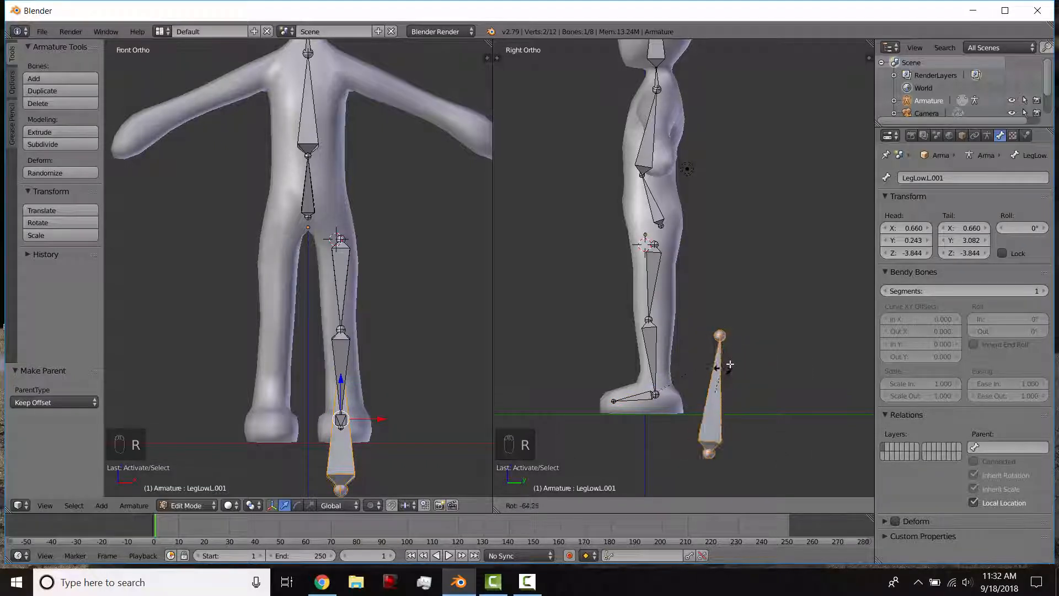
pyautogui.rightClick(819, 357)
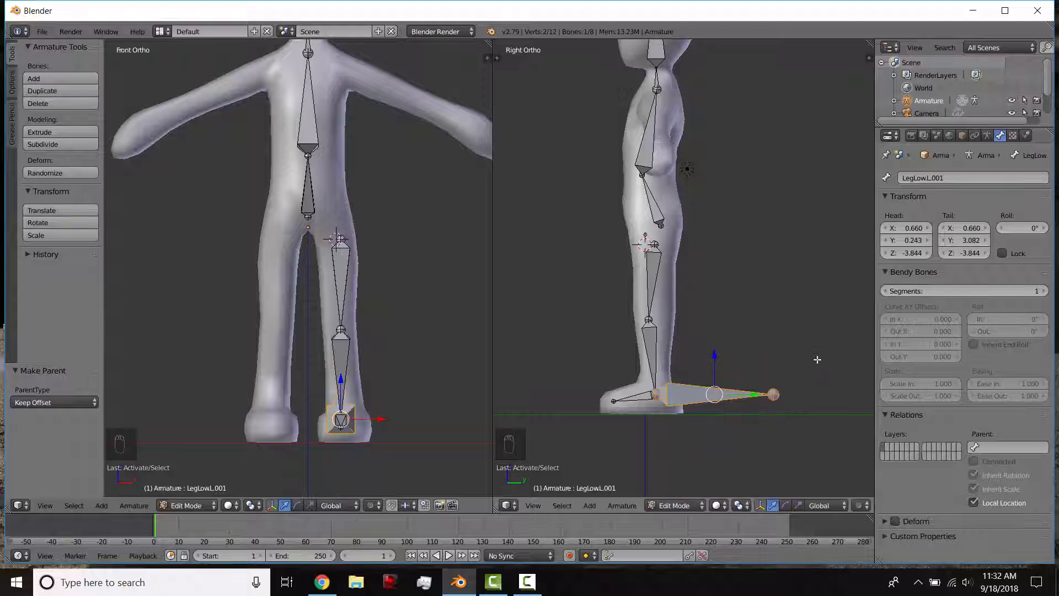
# Switch the armature to Pose Mode and try rotating the control bone behind the ankle together with the foot.
pyautogui.click(672, 504)
pyautogui.click(674, 465)
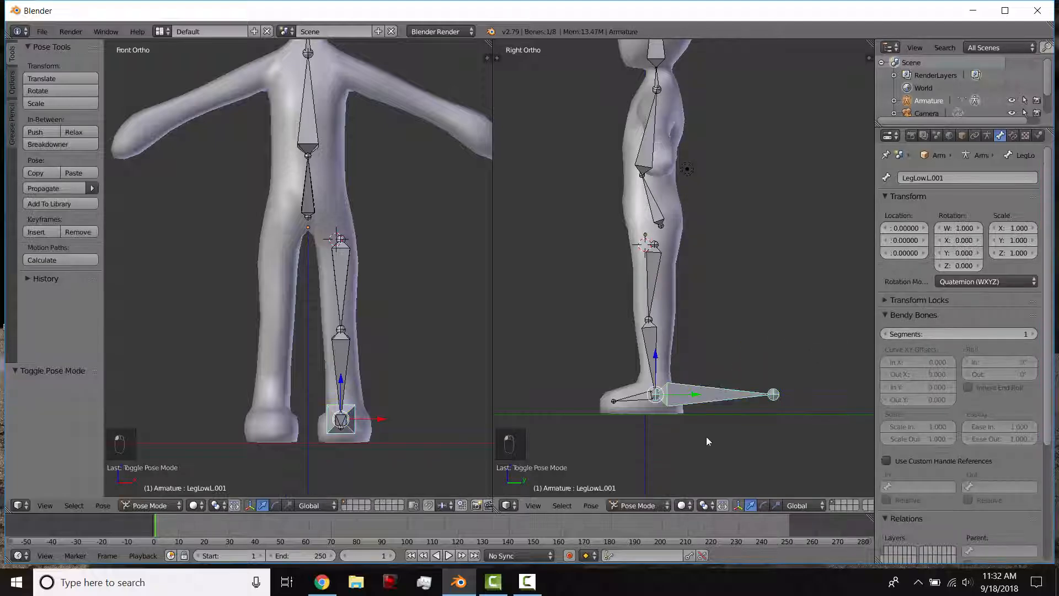
pyautogui.press('r')
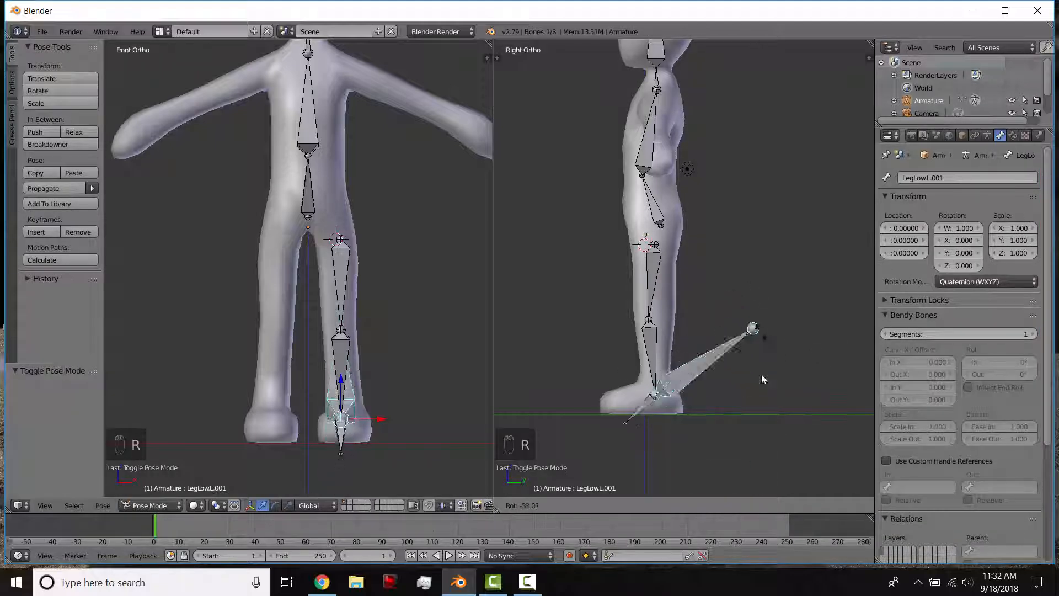
pyautogui.rightClick(755, 404)
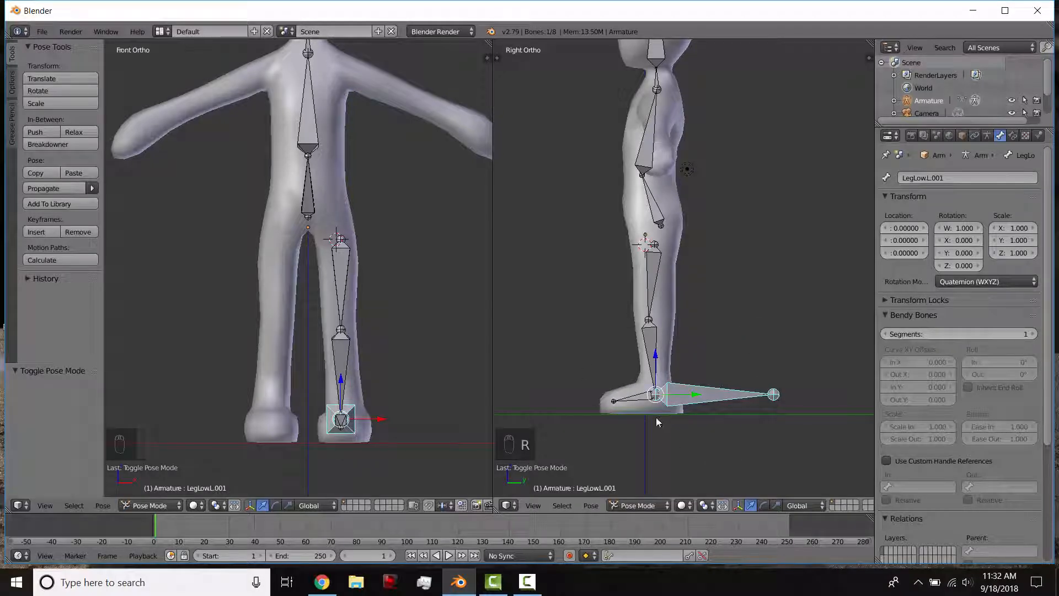
# Add an IK constraint to the left lower-leg bone, using the control bone behind the ankle as its target.
pyautogui.keyDown('shift'); pyautogui.moveTo(722, 393); pyautogui.dragTo(757, 388, button='middle'); pyautogui.keyUp('shift')
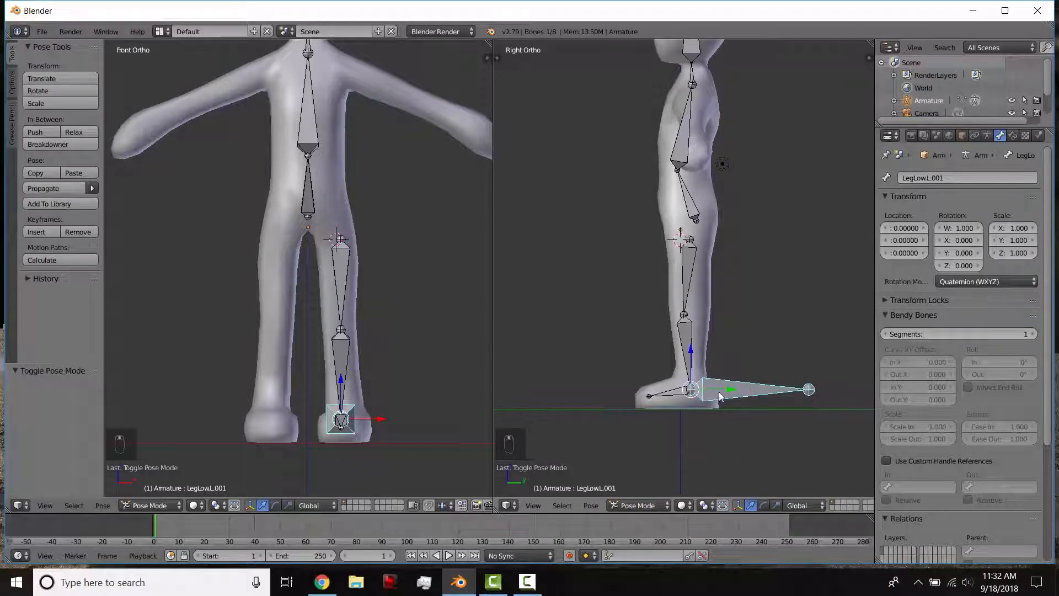
pyautogui.keyDown('shift'); pyautogui.moveTo(708, 361); pyautogui.dragTo(727, 389, button='middle'); pyautogui.keyUp('shift')
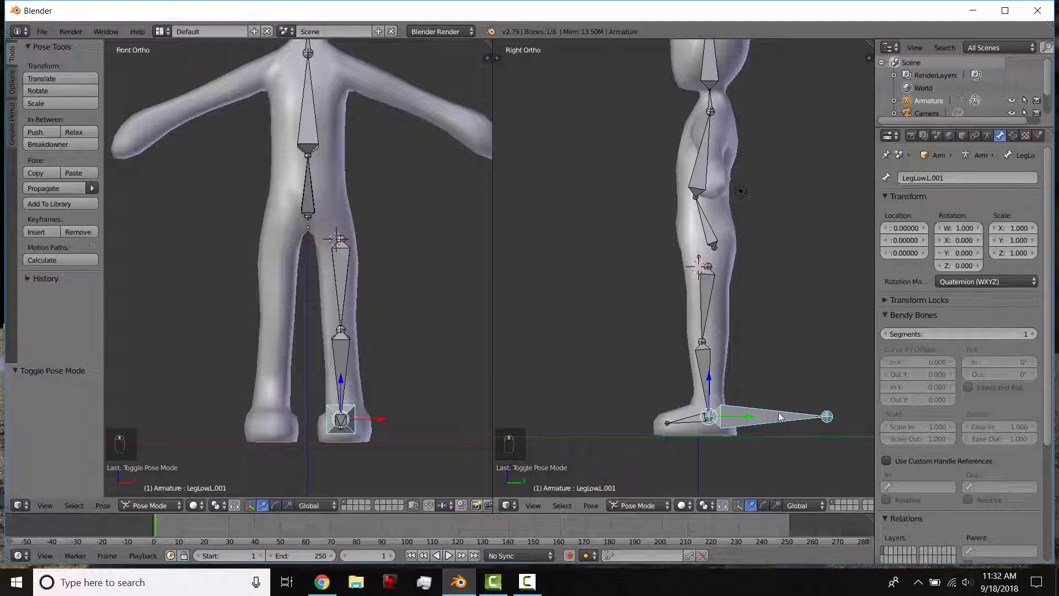
pyautogui.rightClick(783, 414)
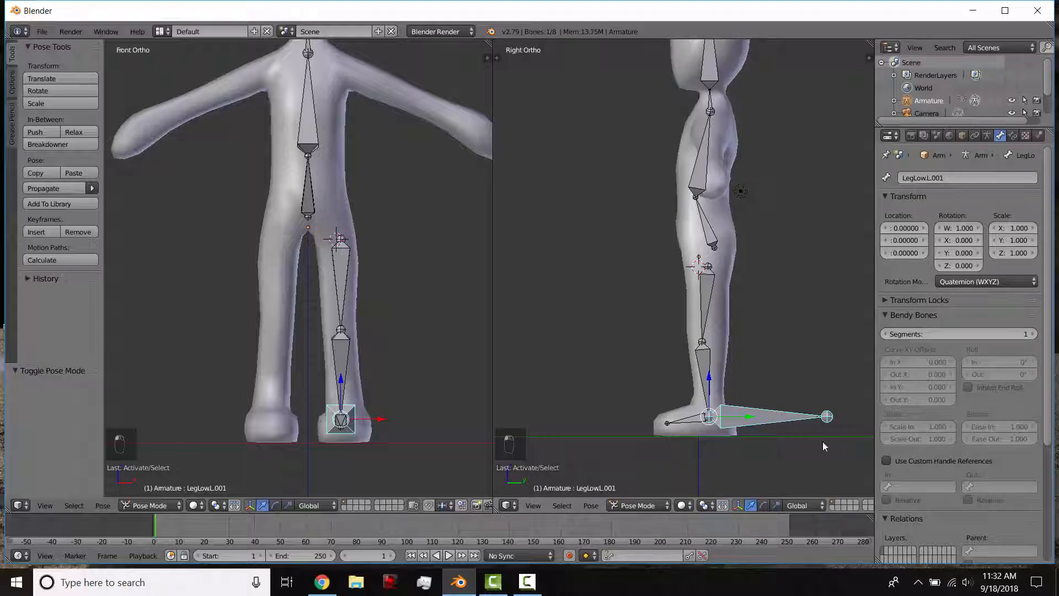
pyautogui.keyDown('shift'); pyautogui.rightClick(701, 357); pyautogui.keyUp('shift')
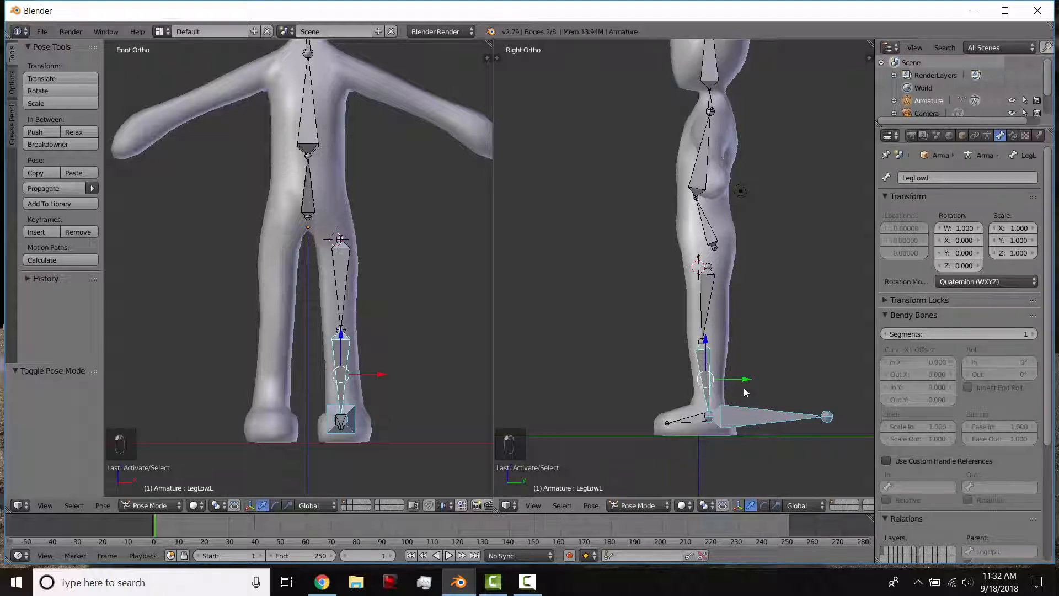
pyautogui.hotkey('shift', 'i')
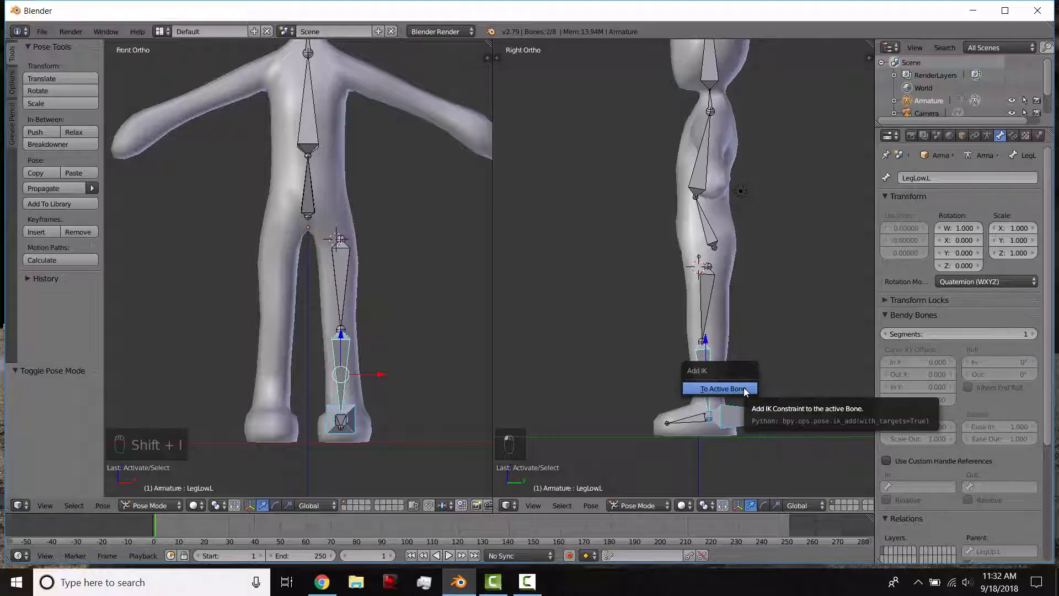
pyautogui.click(743, 387)
# Try moving the ankle control bone to test the left leg's IK bending.
pyautogui.press('g')
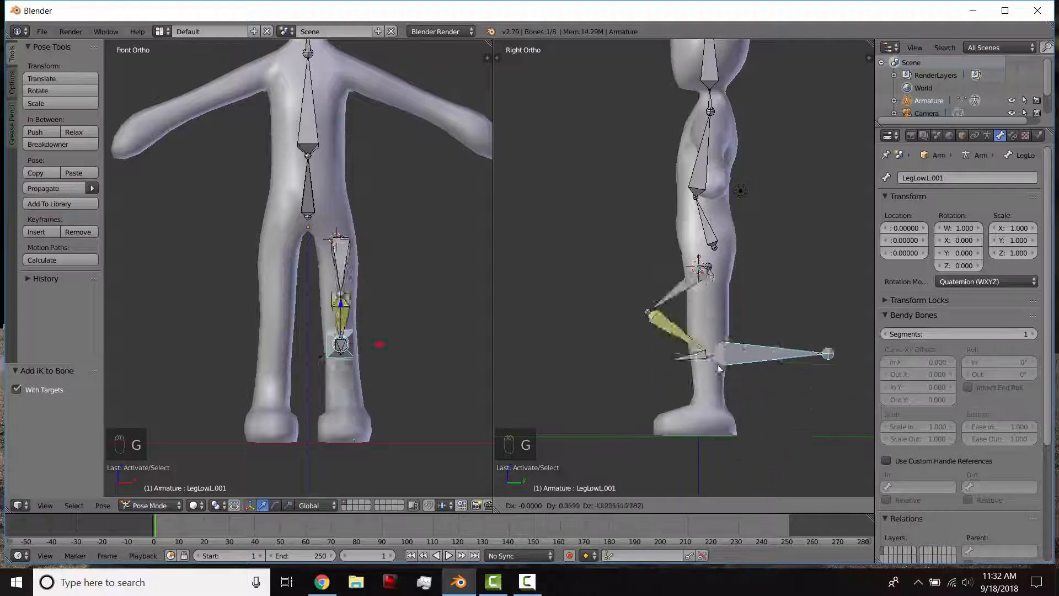
pyautogui.click(715, 389)
pyautogui.moveTo(697, 302); pyautogui.dragTo(558, 315, button='middle')
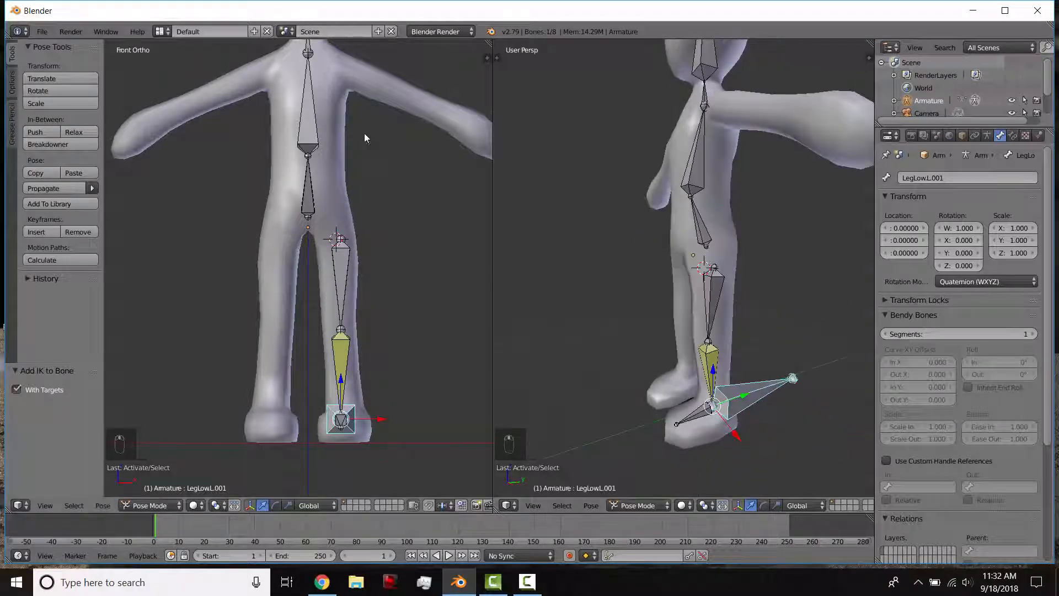
# Place the 3D cursor at the left shoulder in the front view and switch the armature to Edit Mode.
pyautogui.keyDown('shift'); pyautogui.scroll(4, 355, 155); pyautogui.keyUp('shift')
pyautogui.click(343, 167)
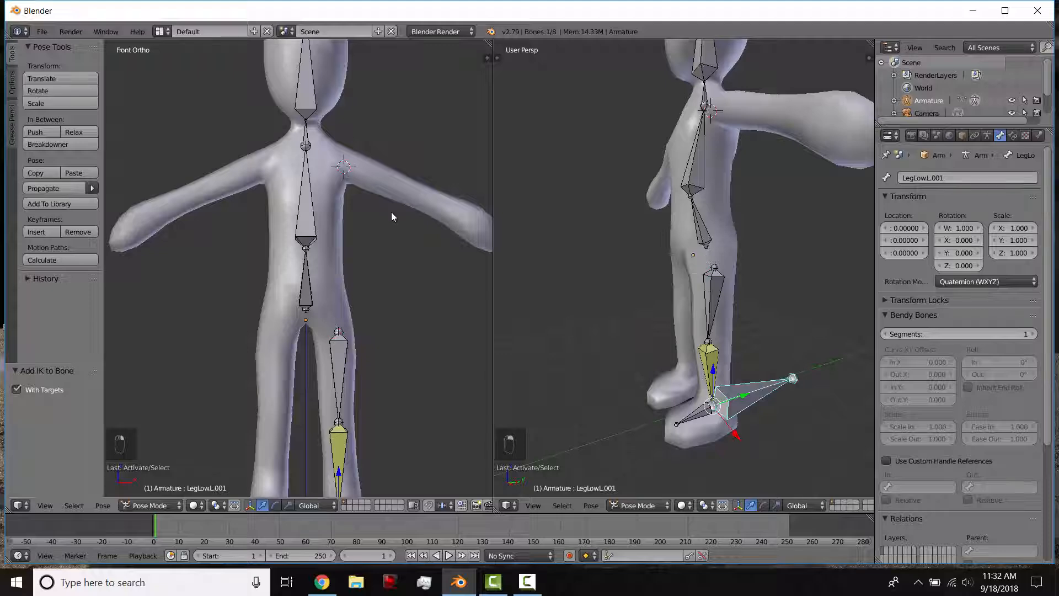
pyautogui.keyDown('shift'); pyautogui.scroll(1, 388, 234); pyautogui.keyUp('shift')
pyautogui.click(158, 505)
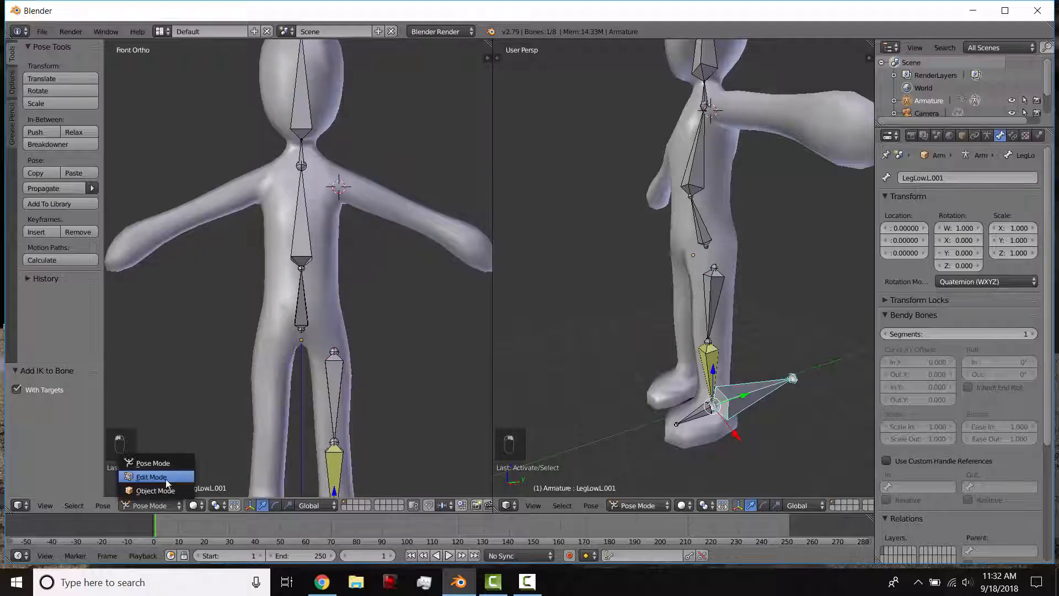
pyautogui.click(156, 477)
pyautogui.press('KP_3')
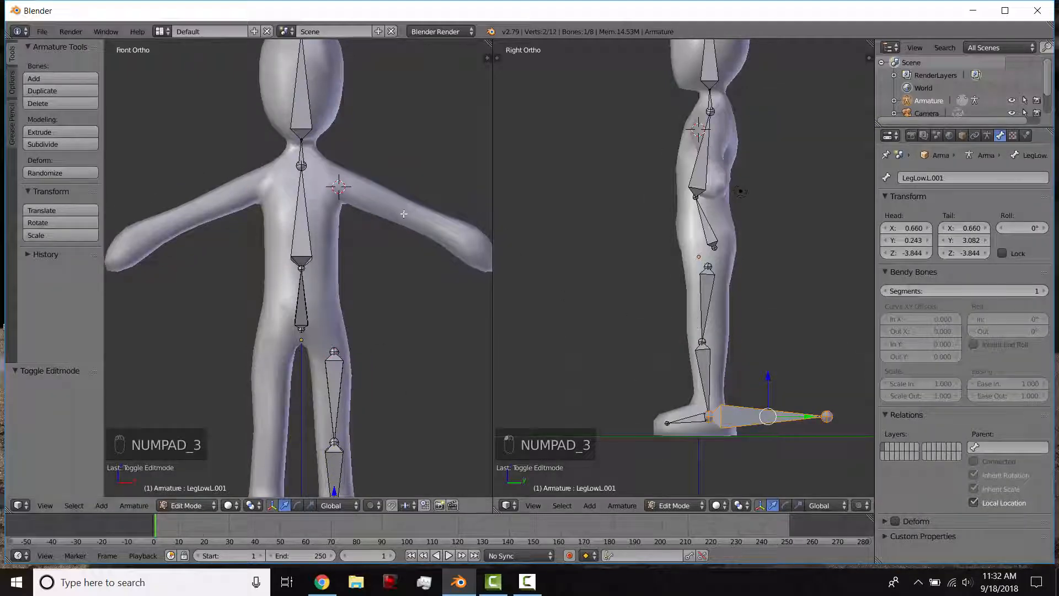
# Add a bone at the left shoulder and move its tip to the elbow, about 1.42 along X and -1.56 along Z.
pyautogui.hotkey('shift', 'a')
pyautogui.scroll(-2, 366, 184)
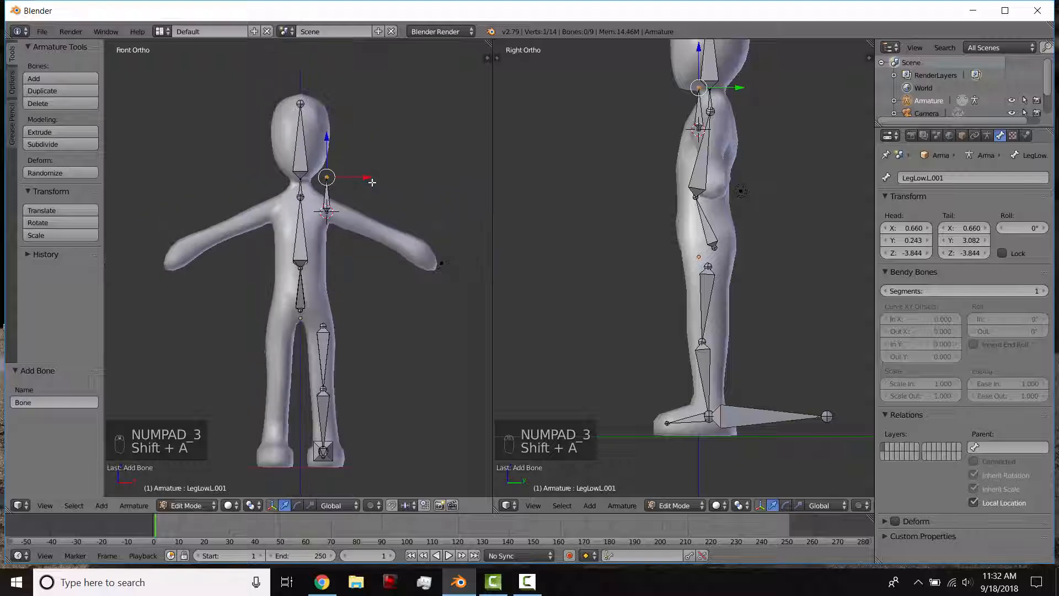
pyautogui.press('g')
pyautogui.click(421, 236)
# Extrude a forearm bone about 1.05 in X and -0.53 in Z, and a hand bone about 0.51 in X and -0.35 in Z.
pyautogui.press('e')
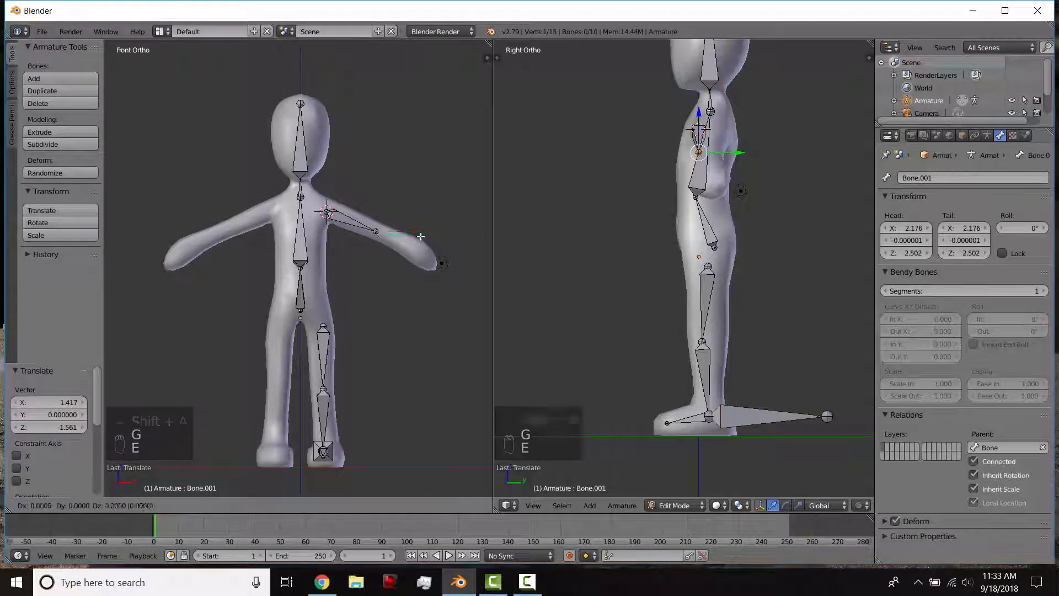
pyautogui.click(456, 255)
pyautogui.press('e')
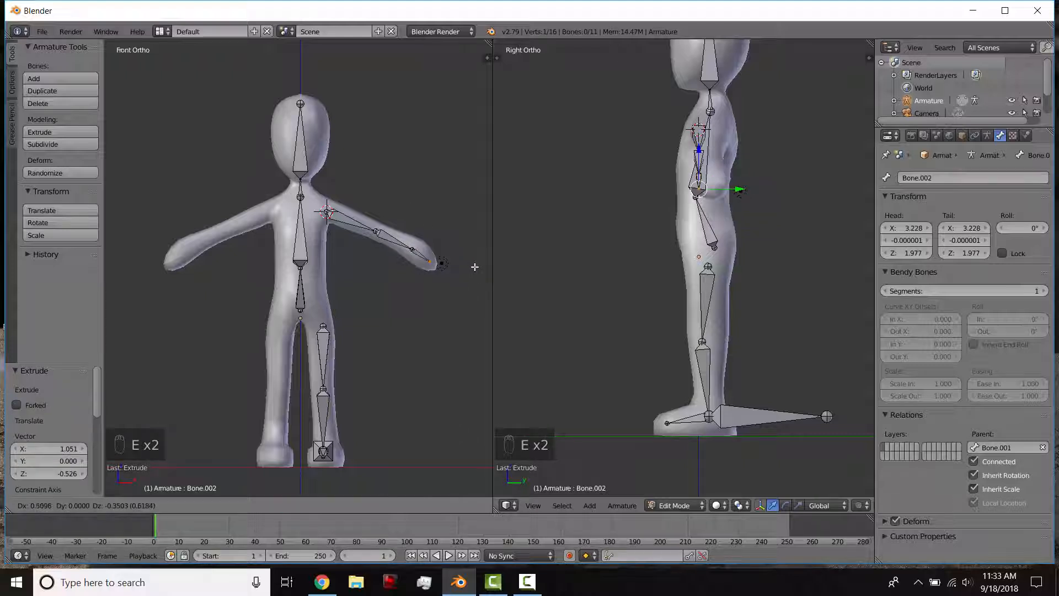
pyautogui.click(475, 266)
# Rename the left upper-arm bone as ArmUp.L.
pyautogui.rightClick(357, 223)
pyautogui.click(957, 178)
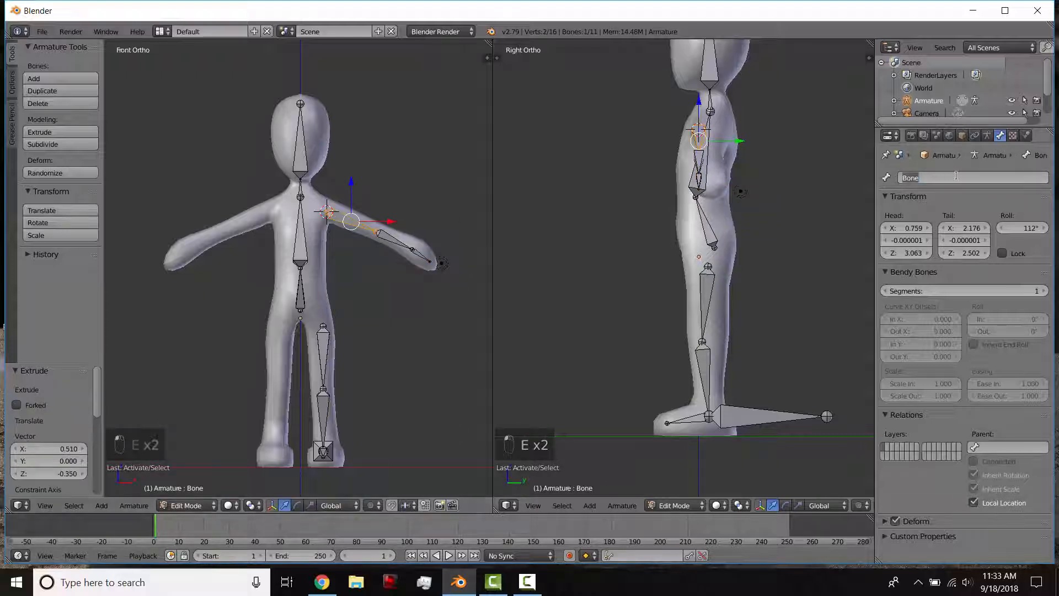
pyautogui.write('a')
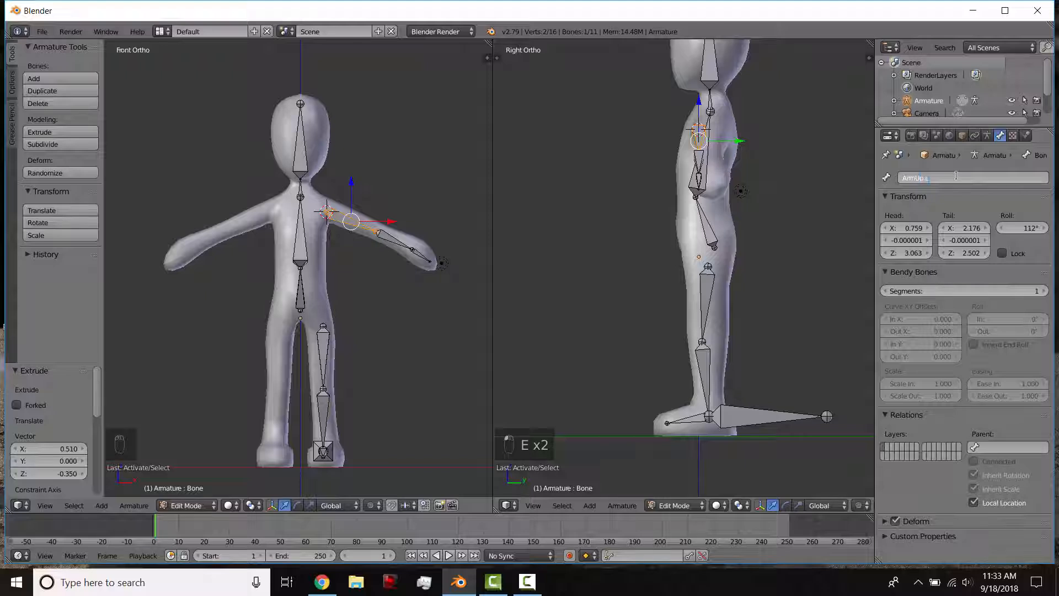
pyautogui.press('Return')
# Rename the left forearm bone as ArmLow.L.
pyautogui.rightClick(399, 247)
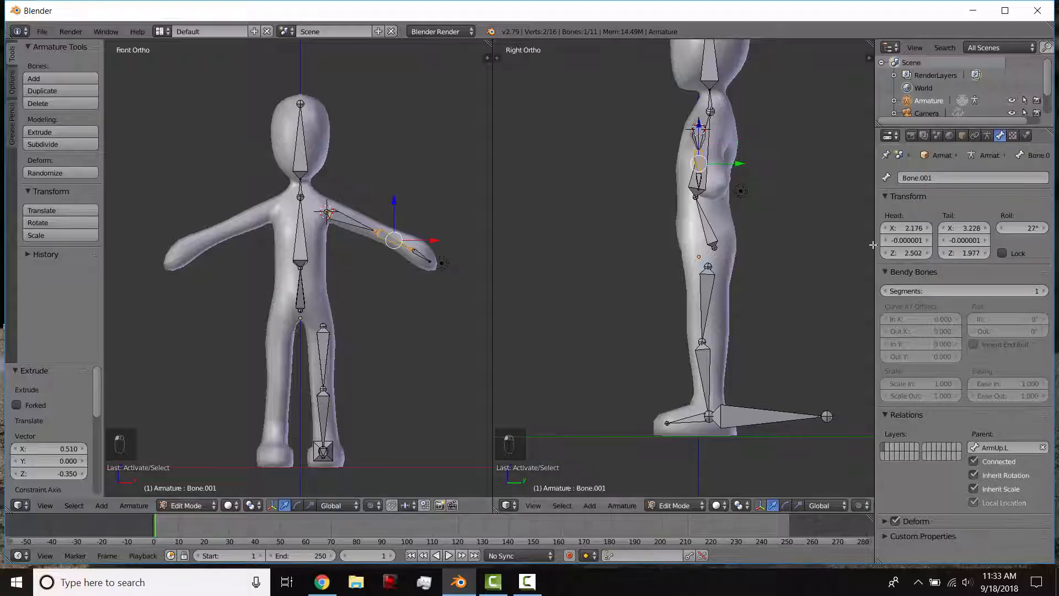
pyautogui.click(932, 177)
pyautogui.write('Ar')
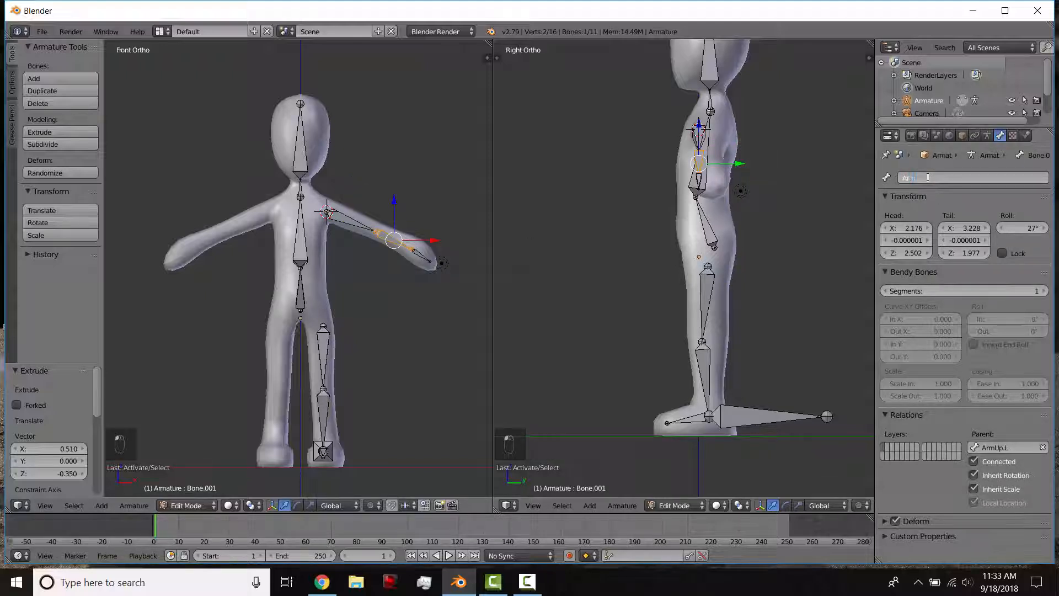
pyautogui.write('mLow.L')
pyautogui.press('Return')
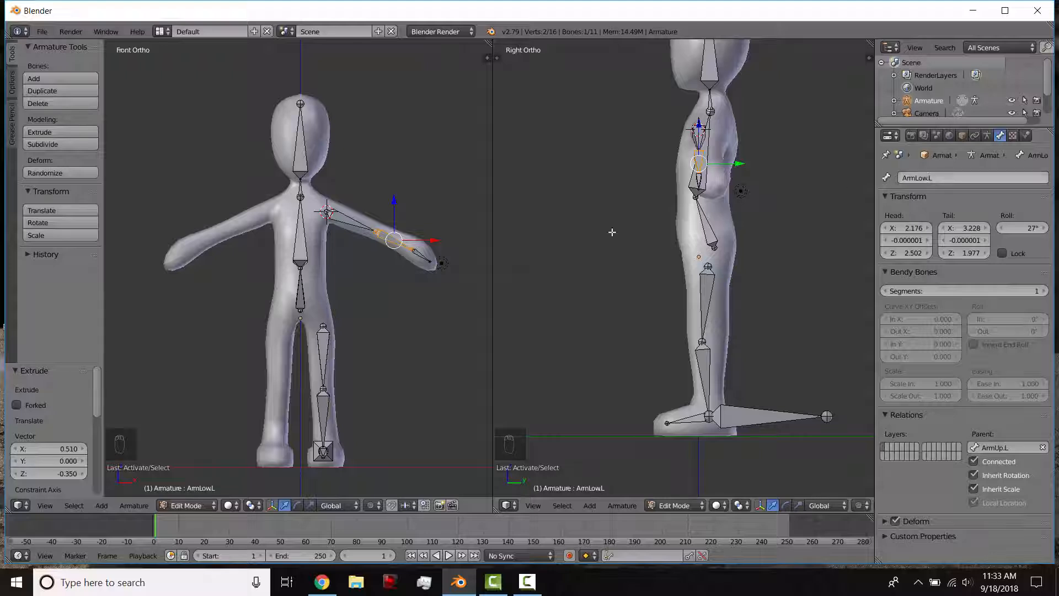
# Rename the bone at the end of the left arm as Hand.L.
pyautogui.rightClick(425, 255)
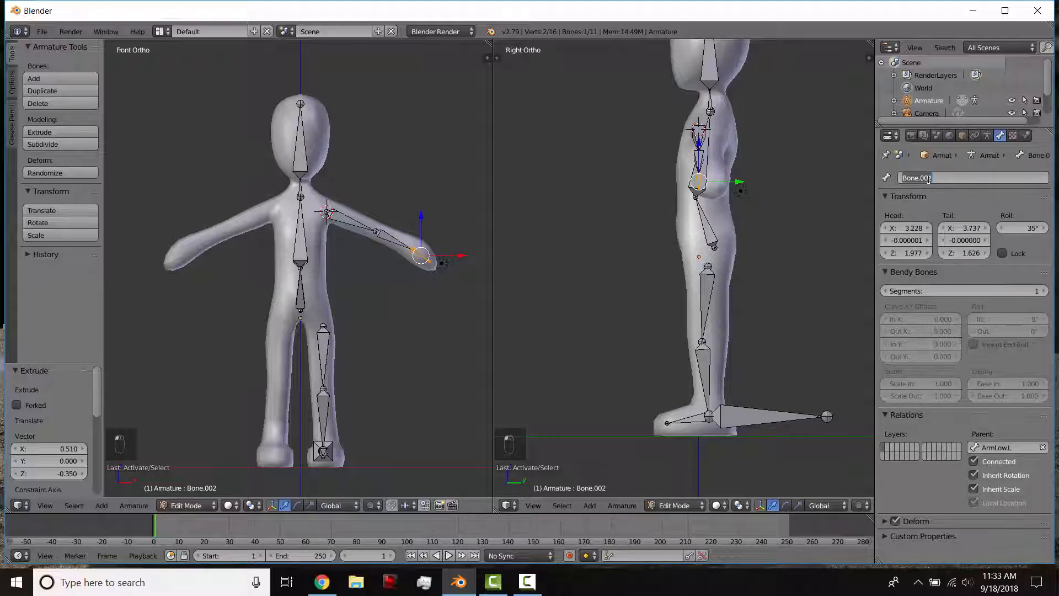
pyautogui.write('Hand.K')
pyautogui.press('Return')
pyautogui.click(928, 178)
pyautogui.press('Return')
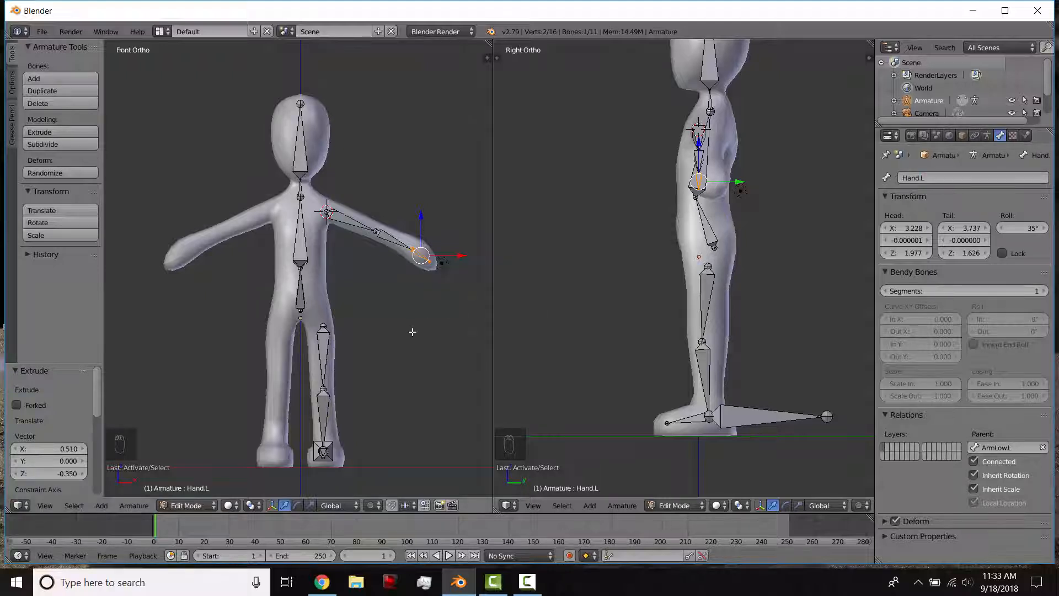
# In Pose Mode, try moving the Butt bone to see which bones follow it, and cancel each move.
pyautogui.scroll(2, 412, 332)
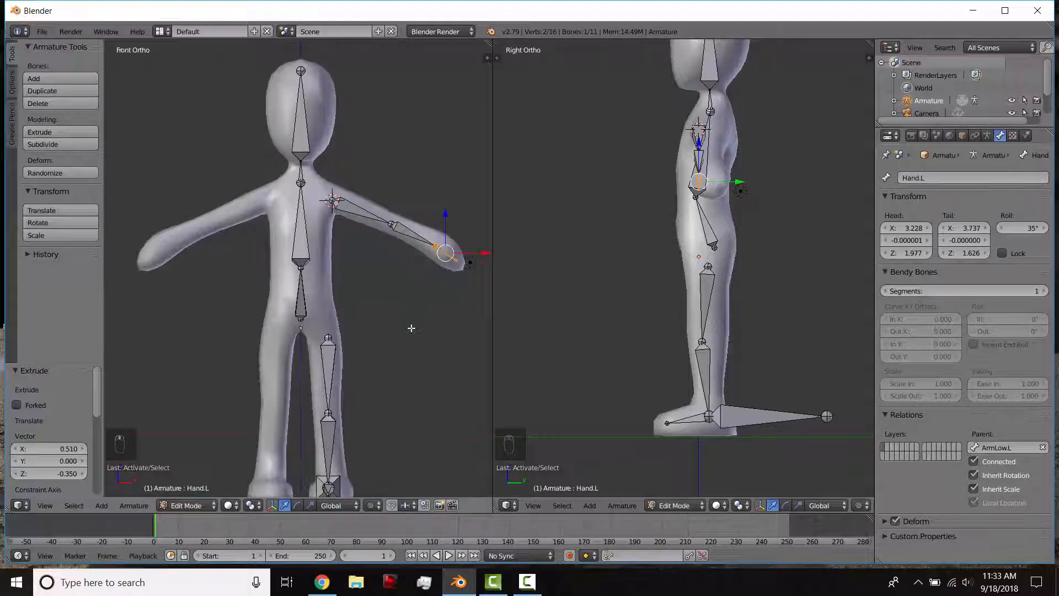
pyautogui.click(197, 506)
pyautogui.click(194, 464)
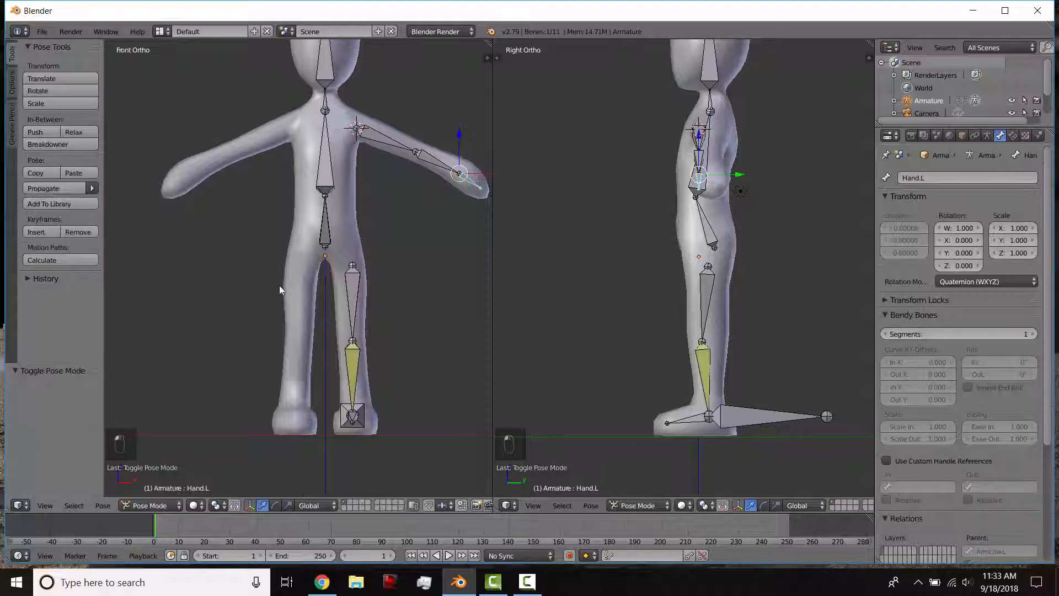
pyautogui.rightClick(329, 229)
pyautogui.press('g')
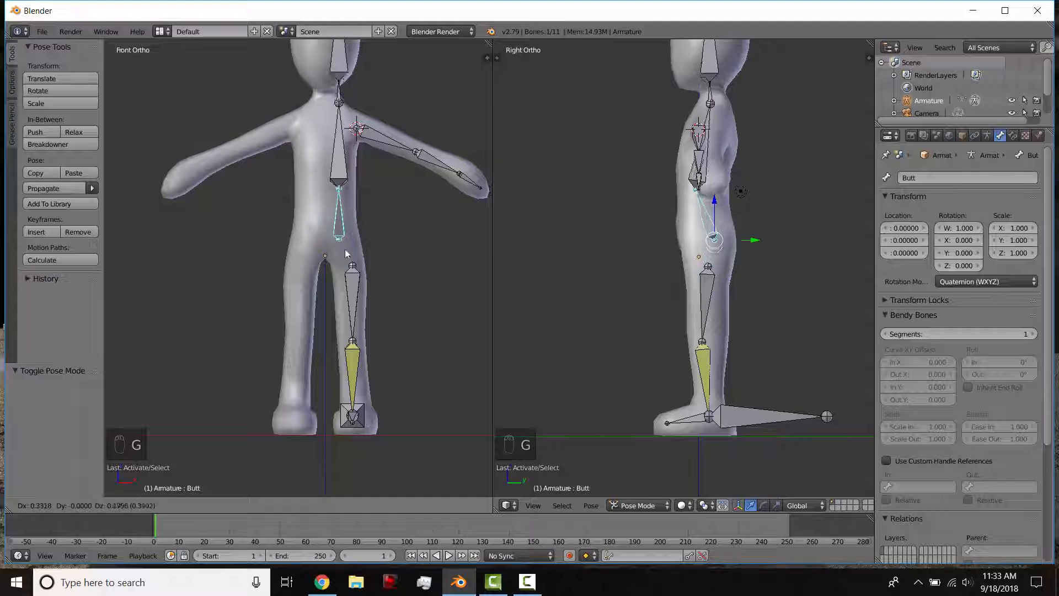
pyautogui.rightClick(350, 229)
pyautogui.moveTo(354, 225); pyautogui.dragTo(326, 242, button='middle')
pyautogui.scroll(-1, 339, 230)
pyautogui.press('g')
pyautogui.rightClick(338, 231)
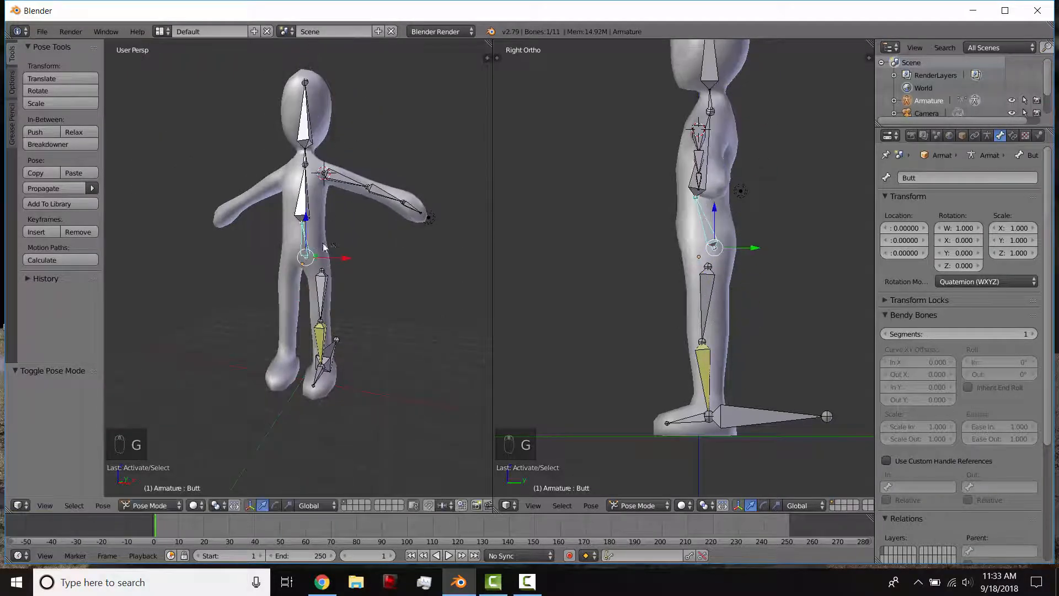
pyautogui.scroll(2, 330, 333)
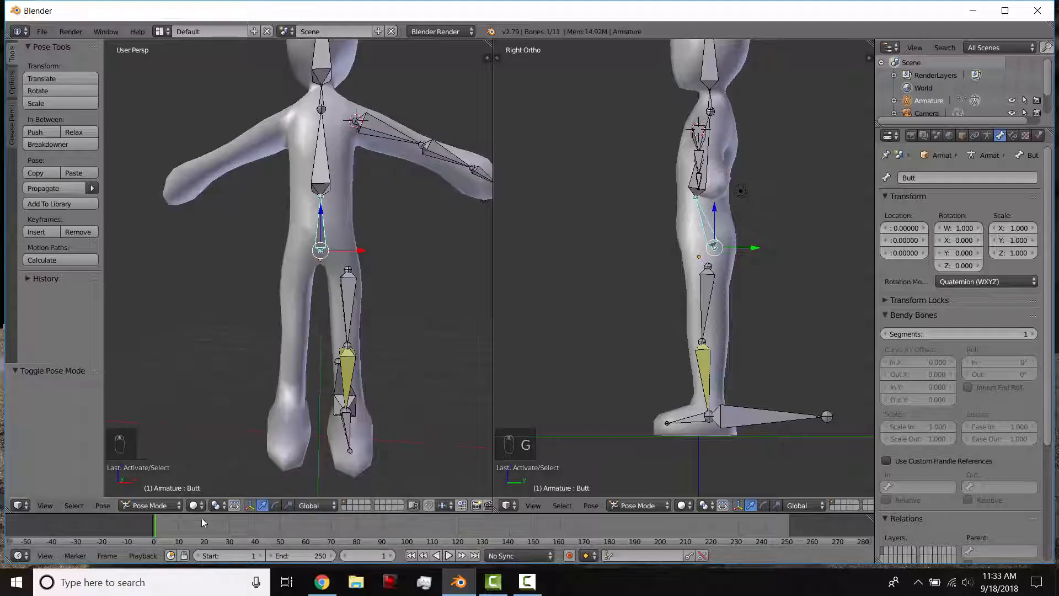
# In Edit Mode, parent the ArmUp.L bone to the Chest bone with Keep Offset.
pyautogui.click(150, 505)
pyautogui.click(162, 477)
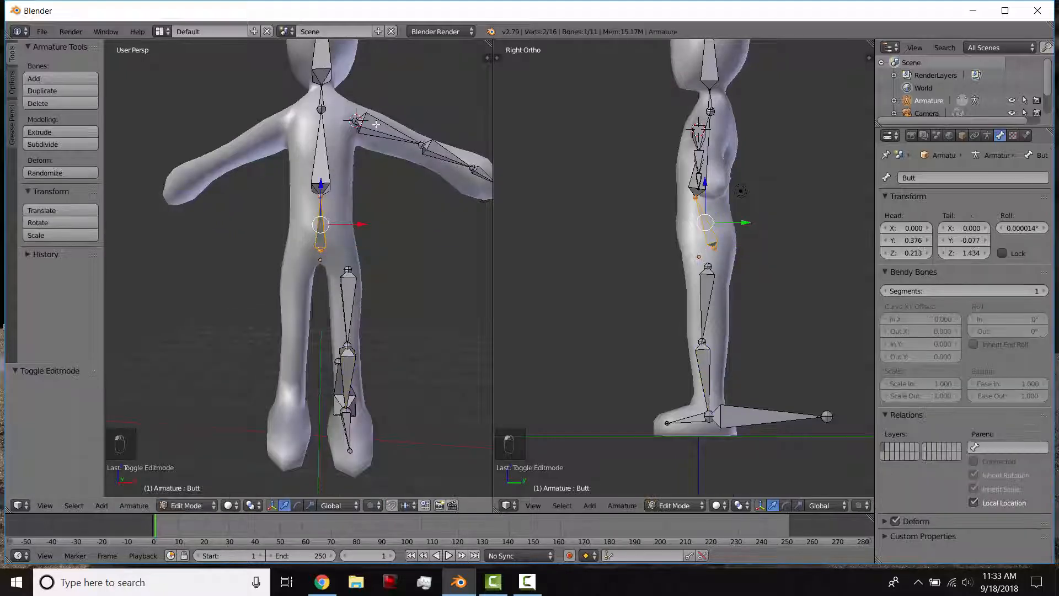
pyautogui.rightClick(389, 133)
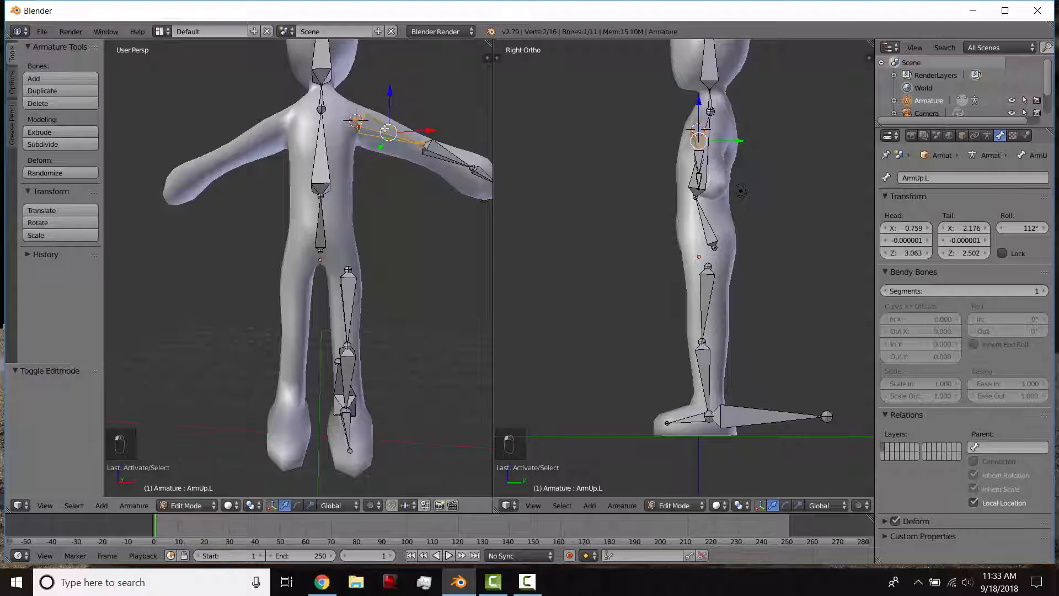
pyautogui.keyDown('shift'); pyautogui.moveTo(389, 132); pyautogui.dragTo(385, 146, button='middle'); pyautogui.keyUp('shift')
pyautogui.keyDown('shift'); pyautogui.rightClick(312, 174); pyautogui.keyUp('shift')
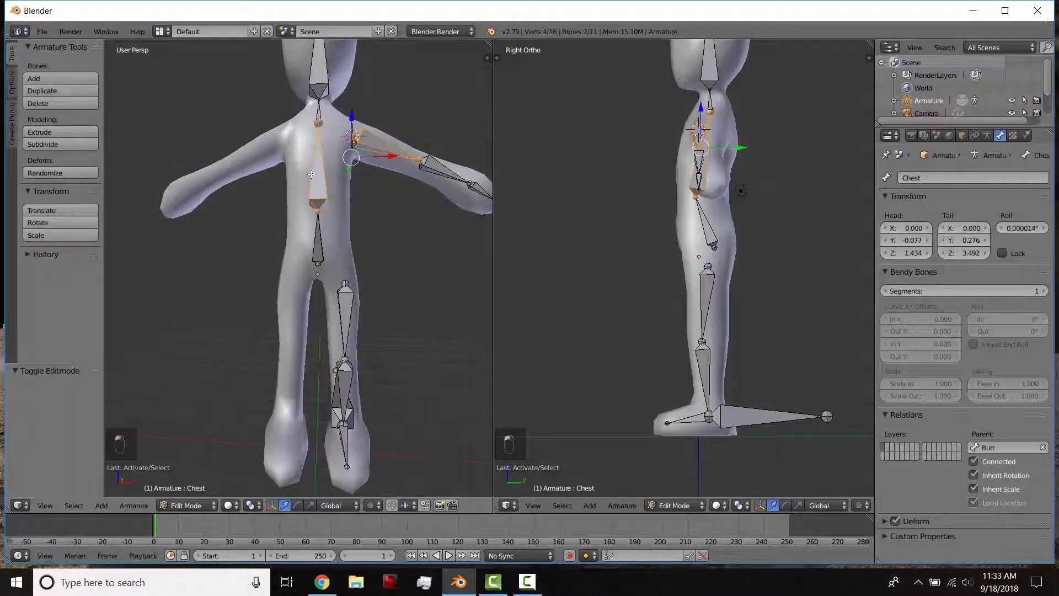
pyautogui.rightClick(368, 136)
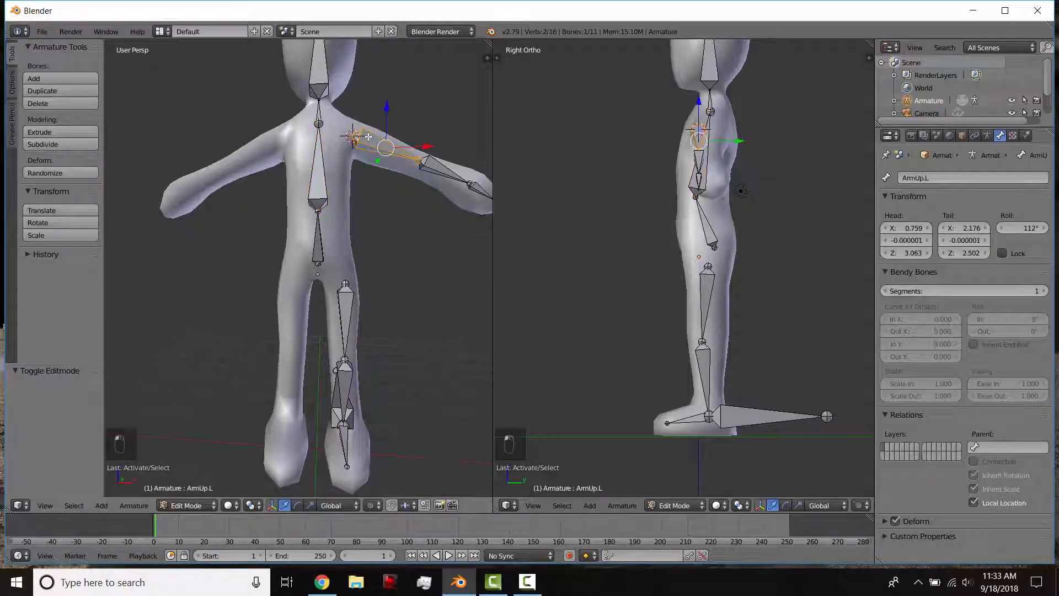
pyautogui.keyDown('shift'); pyautogui.rightClick(317, 179); pyautogui.keyUp('shift')
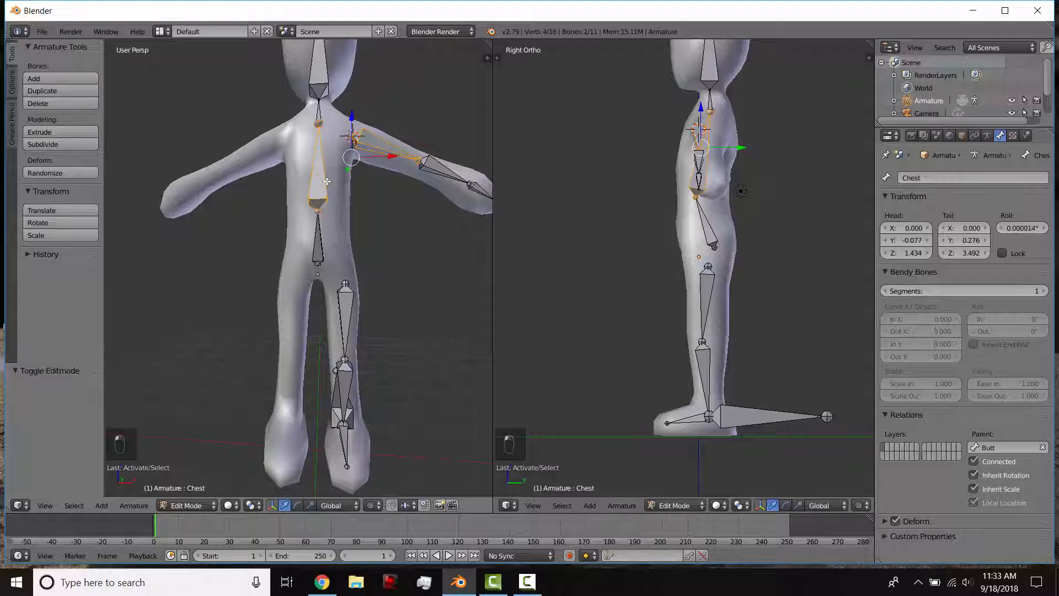
pyautogui.hotkey('ctrl', 'p')
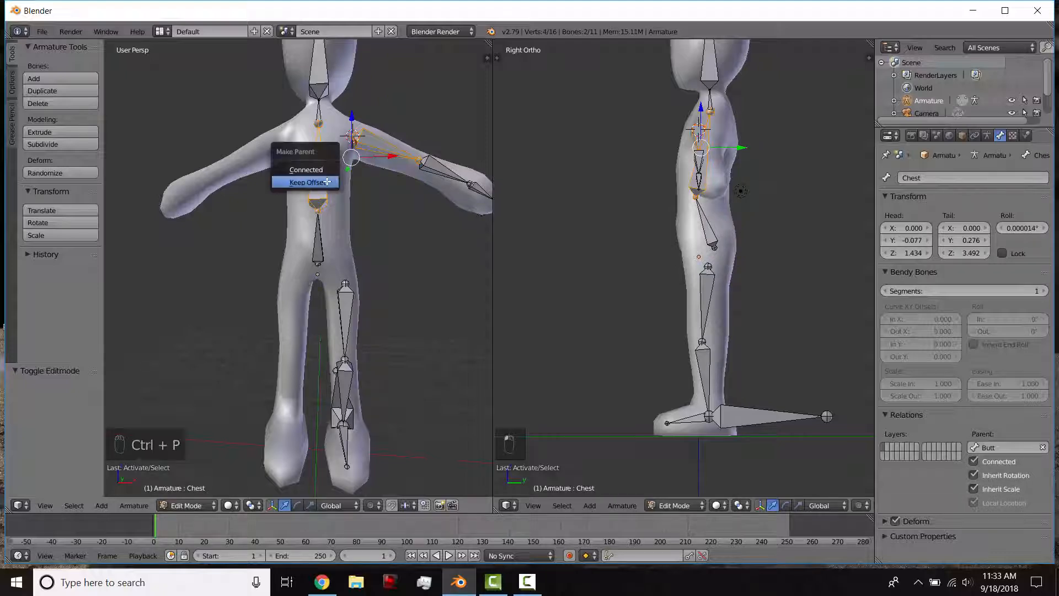
pyautogui.click(328, 181)
# Test the arm's link to the chest by moving the Butt bone in Pose Mode, and cancel the move.
pyautogui.click(208, 505)
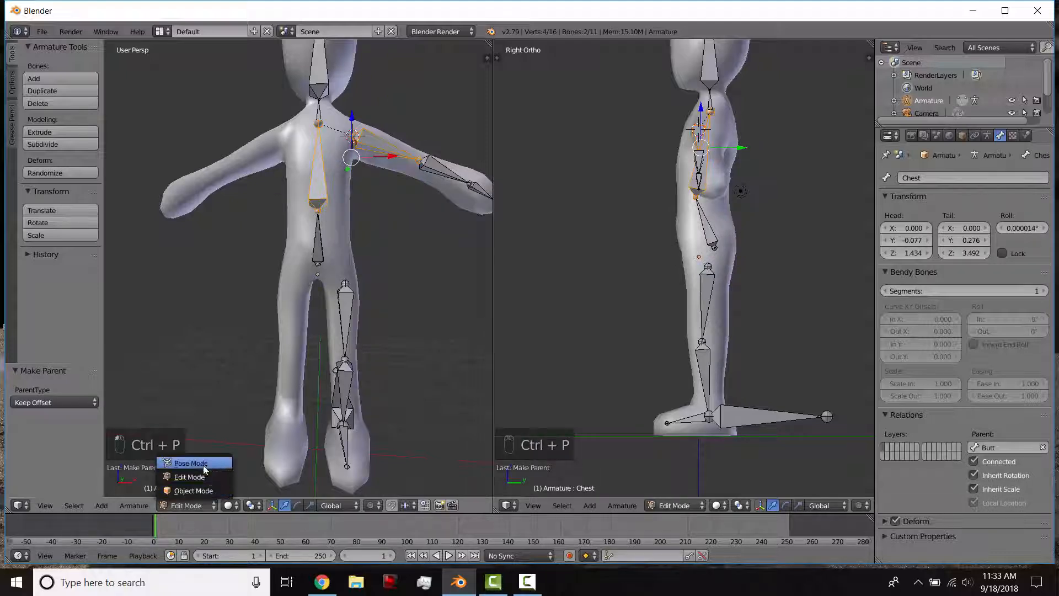
pyautogui.click(201, 463)
pyautogui.rightClick(319, 259)
pyautogui.press('g')
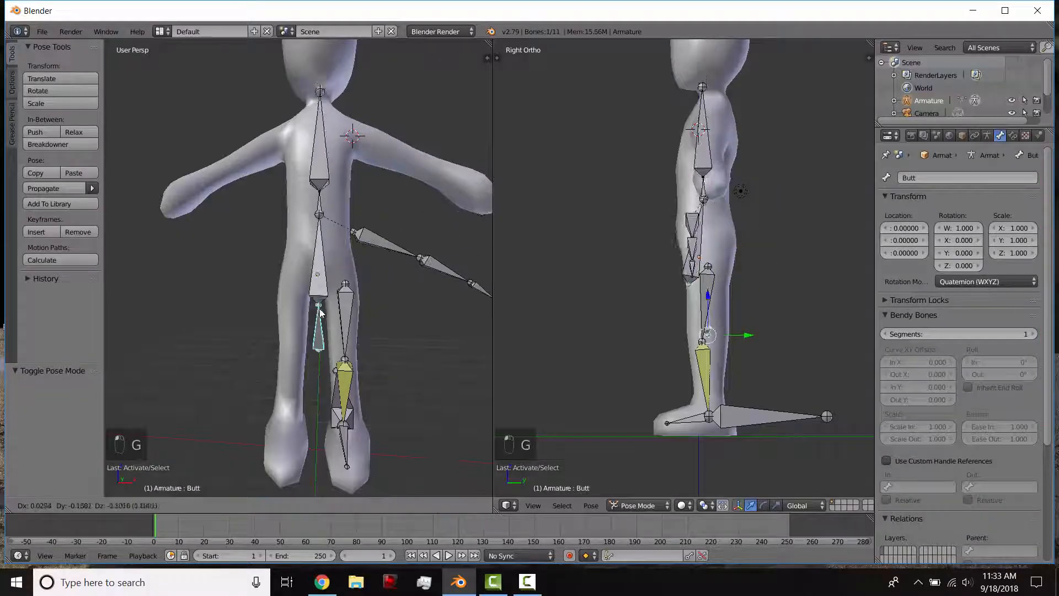
pyautogui.rightClick(308, 359)
# In Edit Mode, parent the LegUp.L bone to the Butt bone with Keep Offset.
pyautogui.click(132, 503)
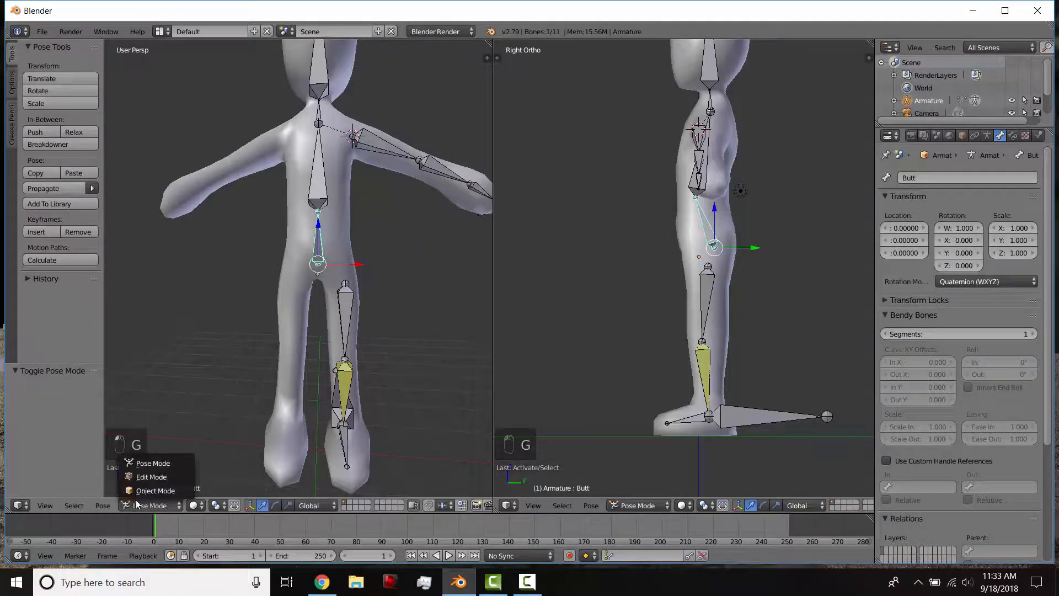
pyautogui.click(151, 476)
pyautogui.rightClick(344, 322)
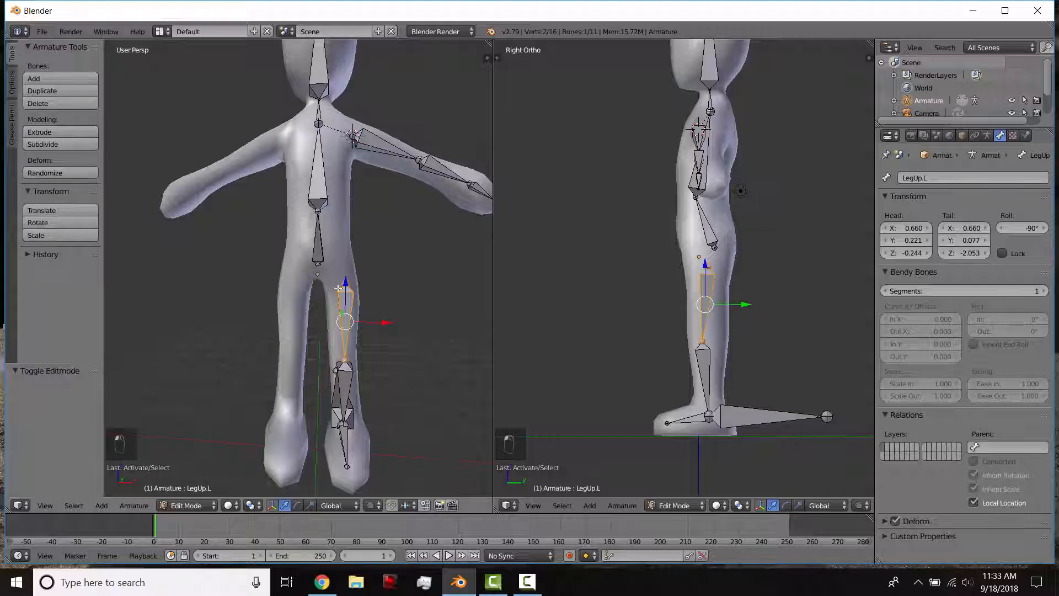
pyautogui.rightClick(320, 259)
pyautogui.keyDown('shift'); pyautogui.rightClick(319, 254); pyautogui.keyUp('shift')
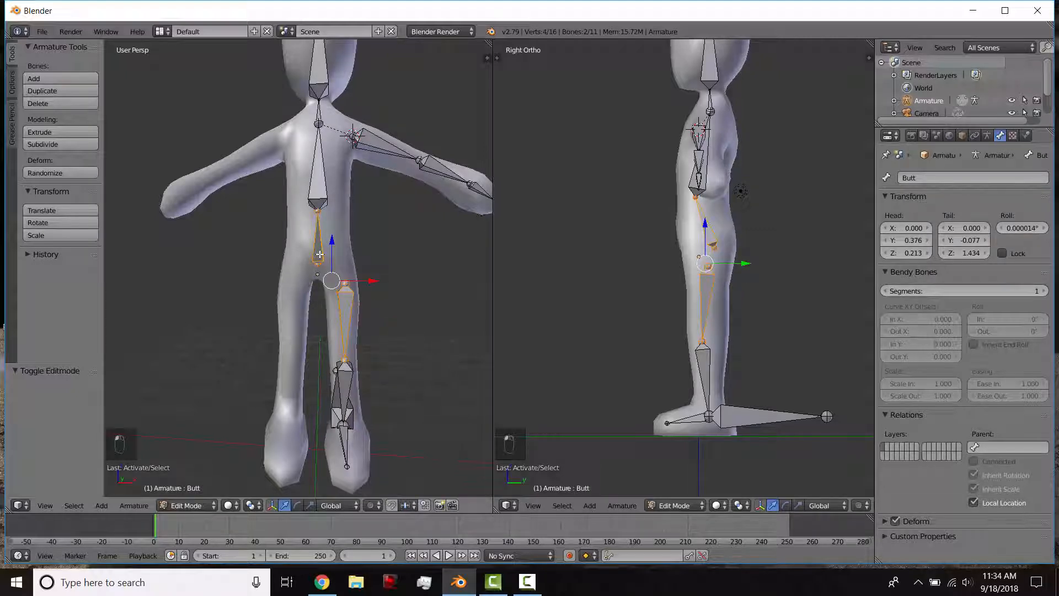
pyautogui.hotkey('ctrl', 'p')
pyautogui.click(319, 254)
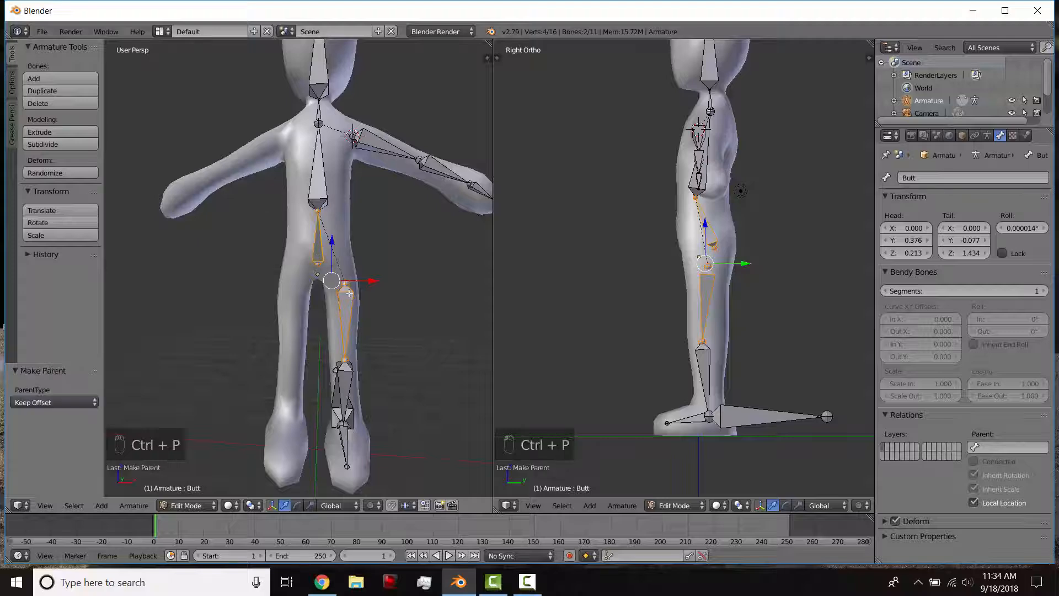
# Switch to Pose Mode and test the leg parenting by moving the Butt and LegUp.L bones, clearing or cancelling every move.
pyautogui.click(186, 505)
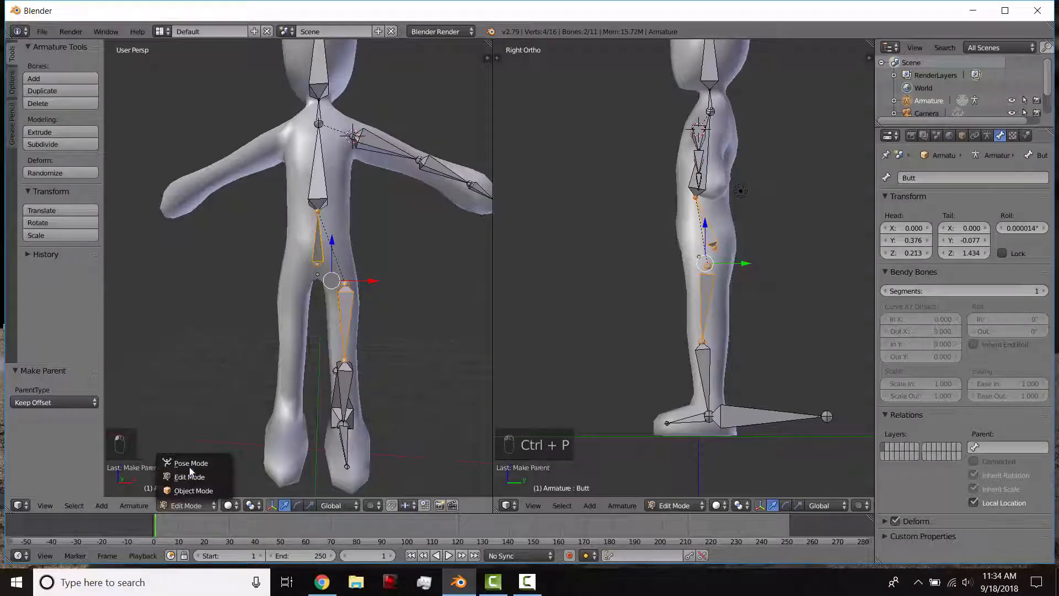
pyautogui.click(177, 464)
pyautogui.moveTo(319, 248); pyautogui.dragTo(321, 247)
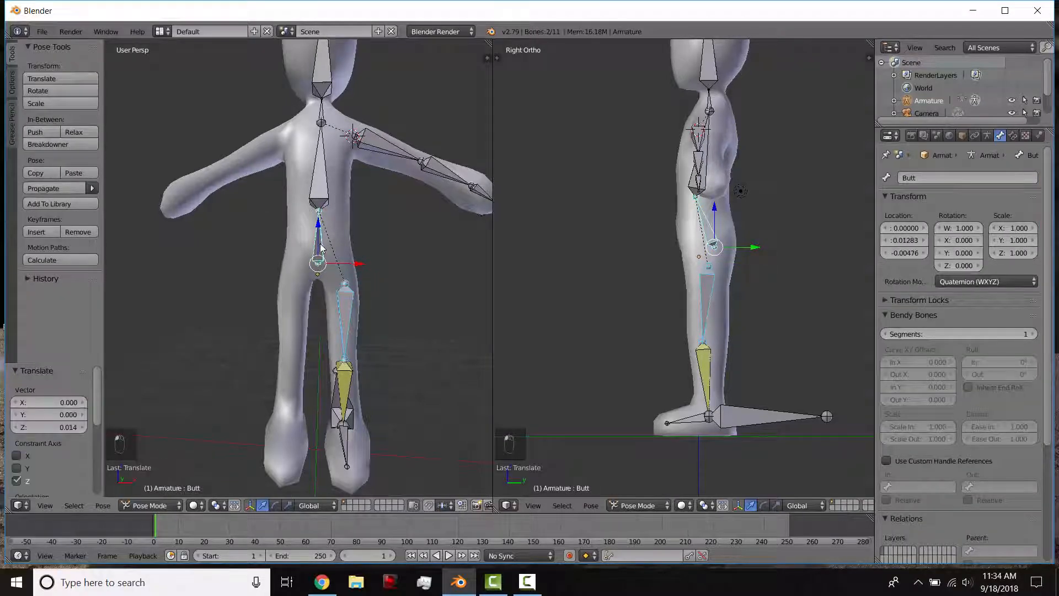
pyautogui.hotkey('alt', 'g')
pyautogui.press('g')
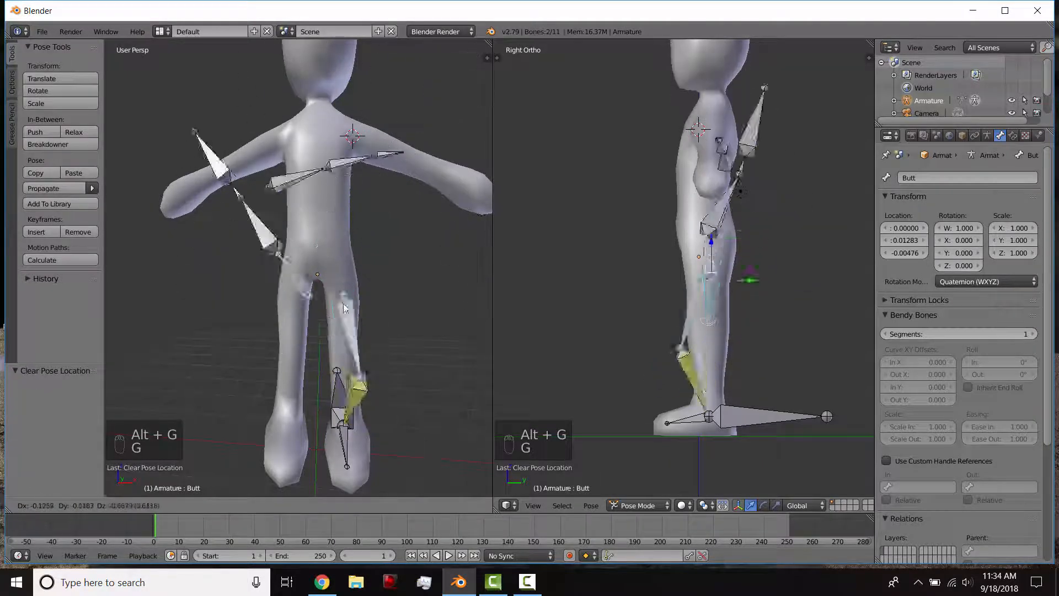
pyautogui.rightClick(333, 424)
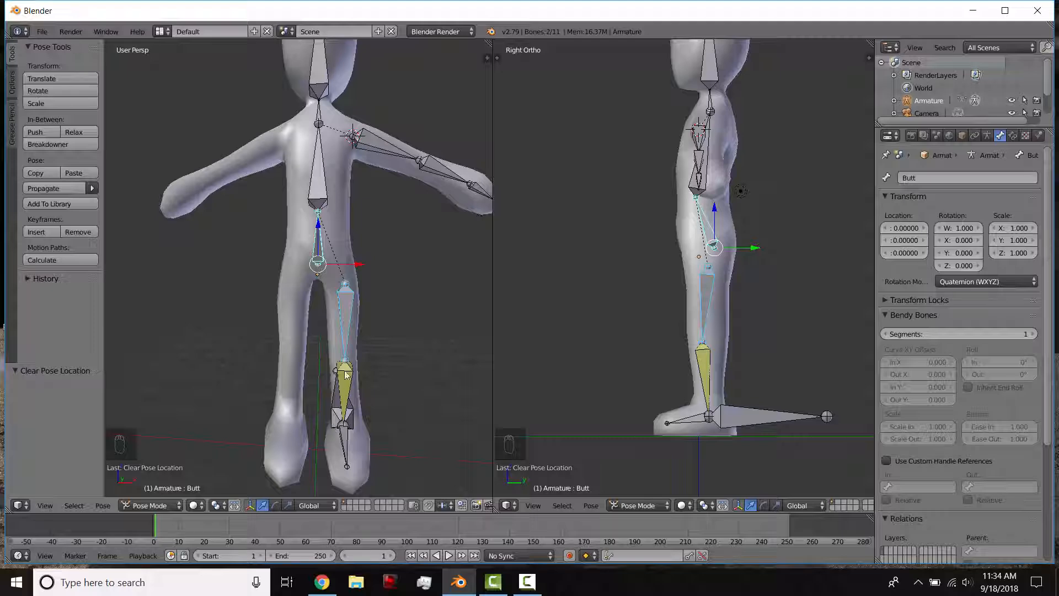
pyautogui.press('g')
pyautogui.rightClick(359, 411)
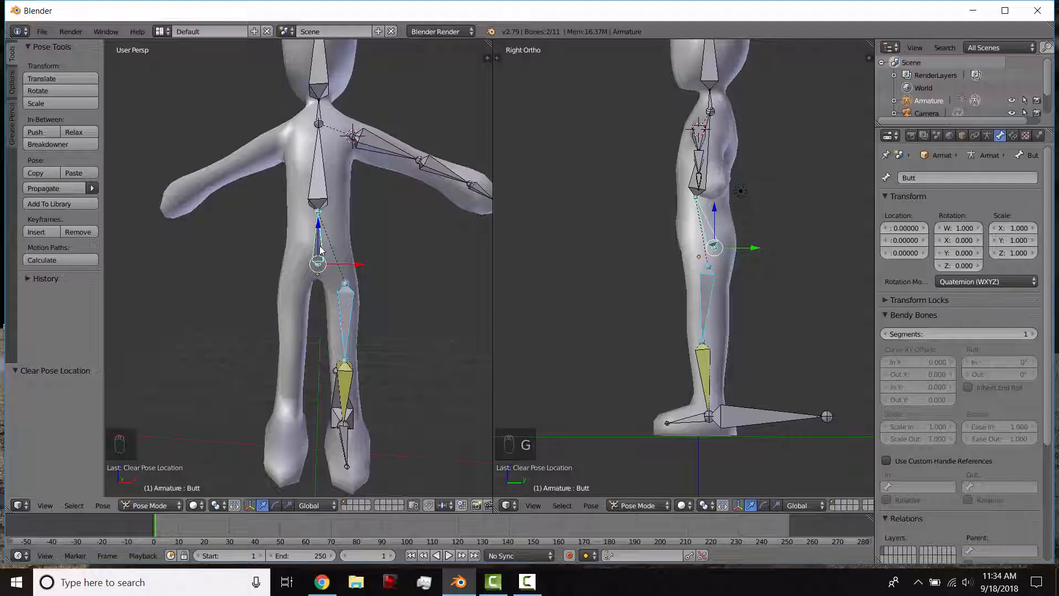
pyautogui.press('g')
pyautogui.rightClick(634, 274)
# Set the chain length of the LegLow.L bone's IK constraint to 2.
pyautogui.moveTo(343, 385); pyautogui.dragTo(316, 382, button='middle')
pyautogui.rightClick(309, 375)
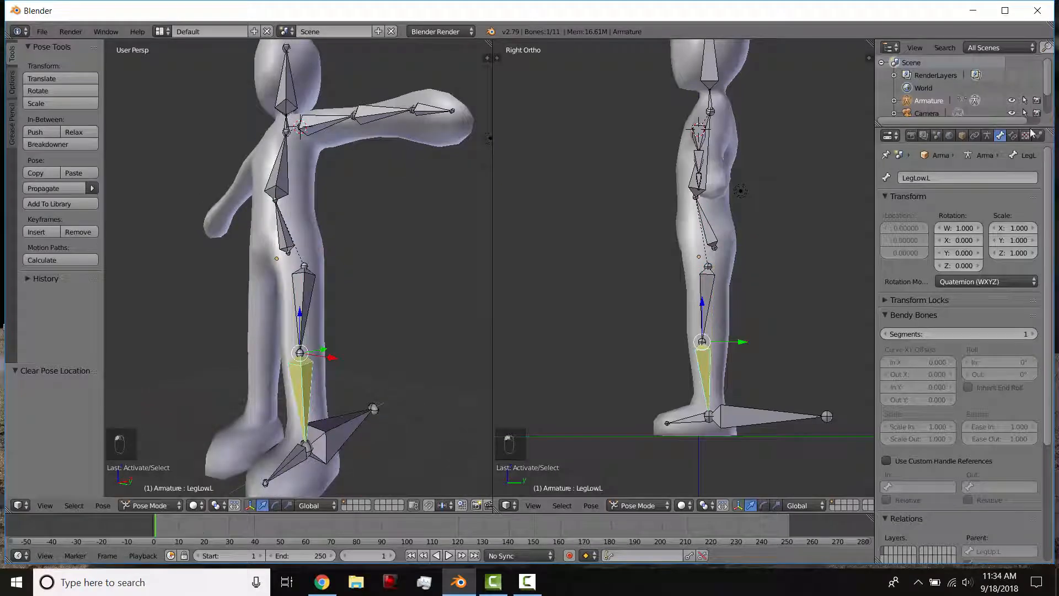
pyautogui.click(1014, 136)
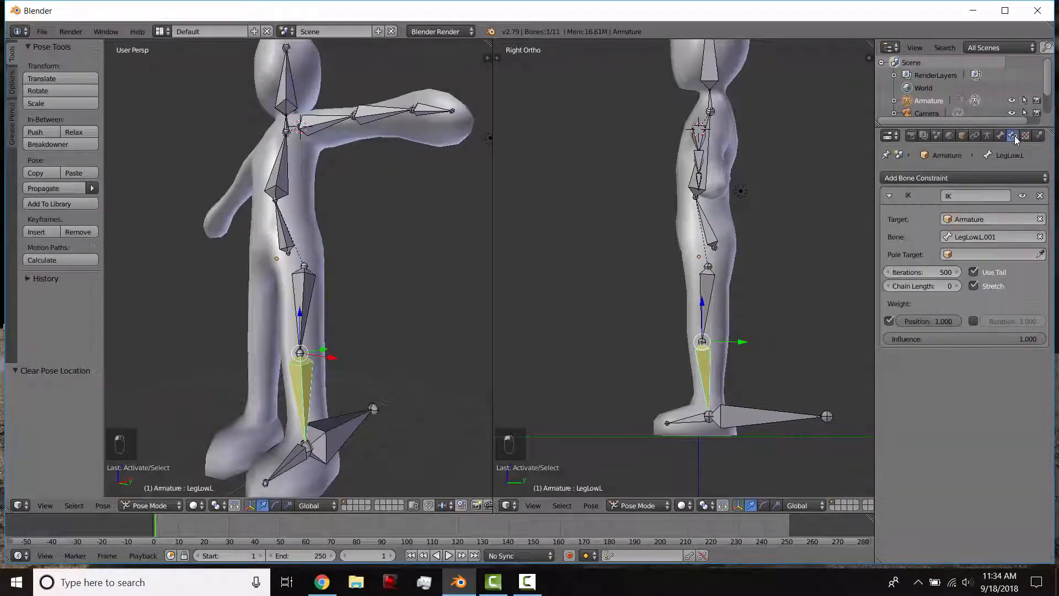
pyautogui.click(957, 286)
pyautogui.click(957, 286)
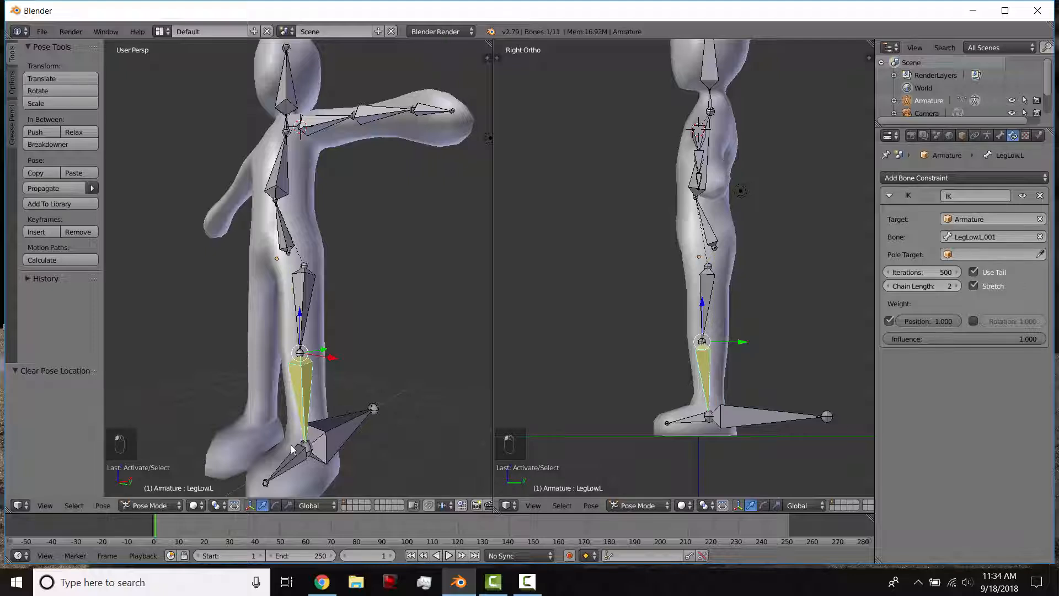
# Test the leg IK by raising the Butt bone about 0.072 in Z, and clear the location and rotation of all bones.
pyautogui.click(300, 315)
pyautogui.rightClick(290, 239)
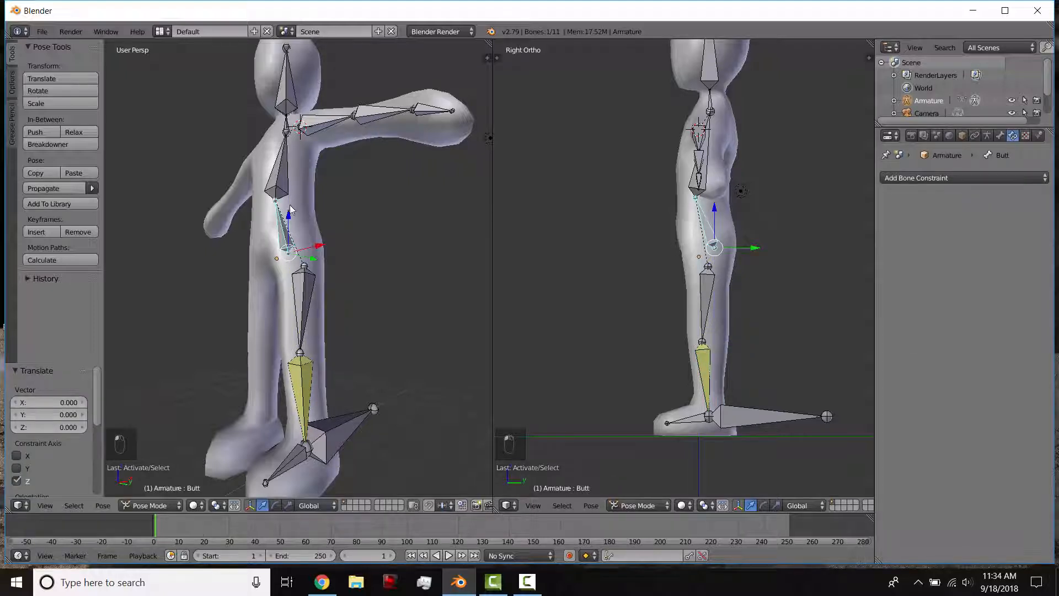
pyautogui.moveTo(289, 213); pyautogui.dragTo(353, 215)
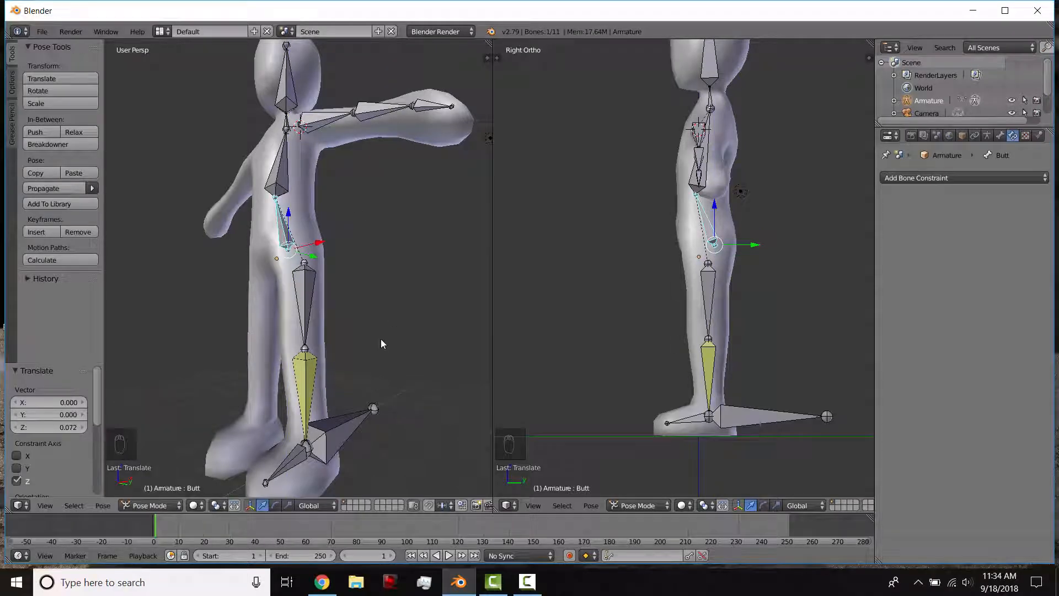
pyautogui.press('a')
pyautogui.press('a')
pyautogui.press('a')
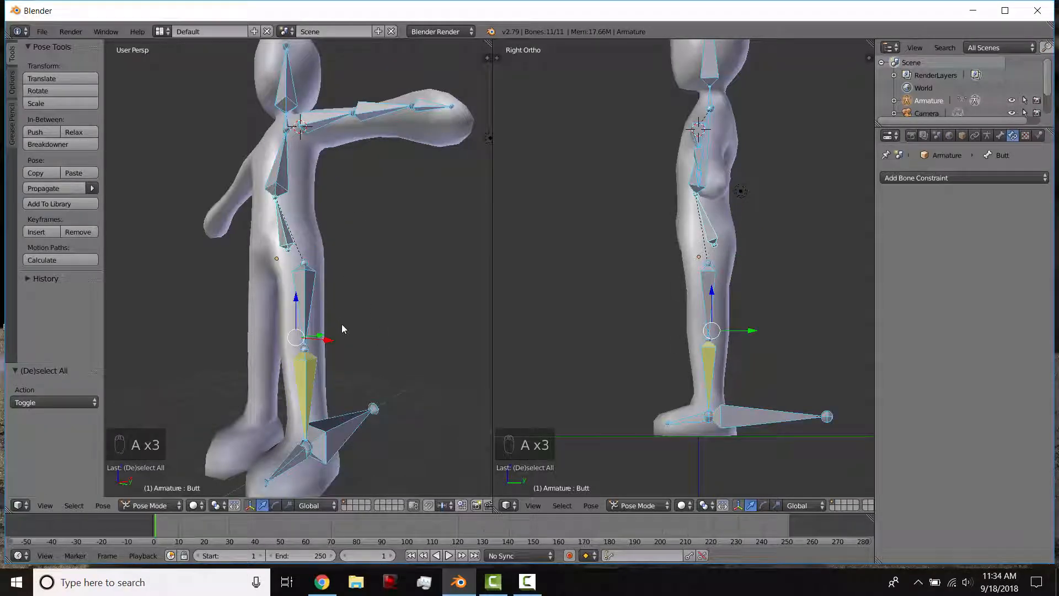
pyautogui.hotkey('alt', 'g')
pyautogui.hotkey('alt', 'r')
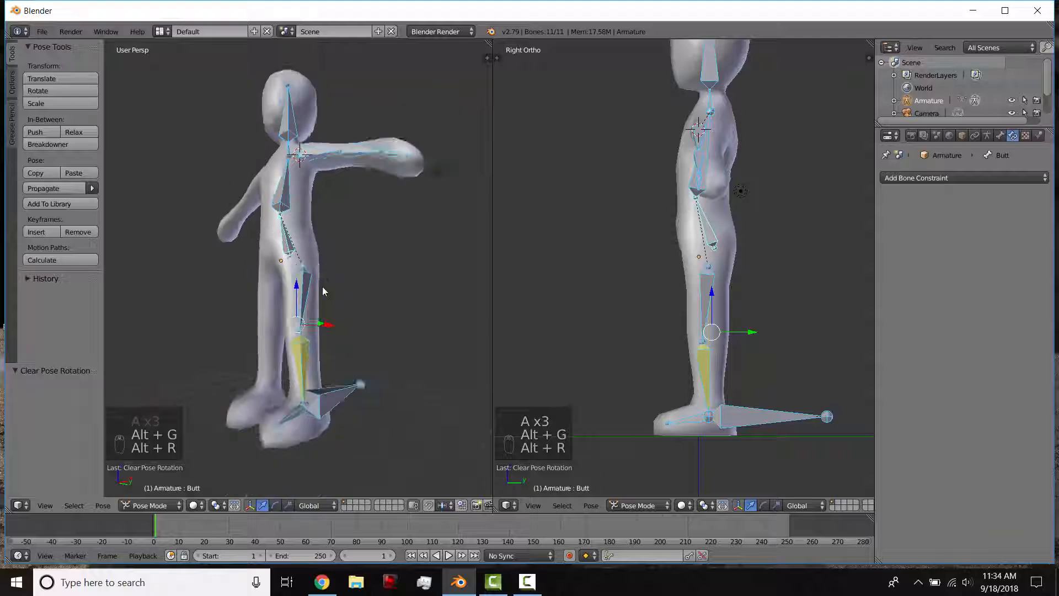
# Select the Foot.L bone at the end of the left leg in Pose Mode.
pyautogui.scroll(-2, 315, 270)
pyautogui.moveTo(309, 254); pyautogui.dragTo(302, 247, button='middle')
pyautogui.scroll(4, 331, 317)
pyautogui.moveTo(340, 358); pyautogui.dragTo(259, 379, button='middle')
pyautogui.rightClick(256, 376)
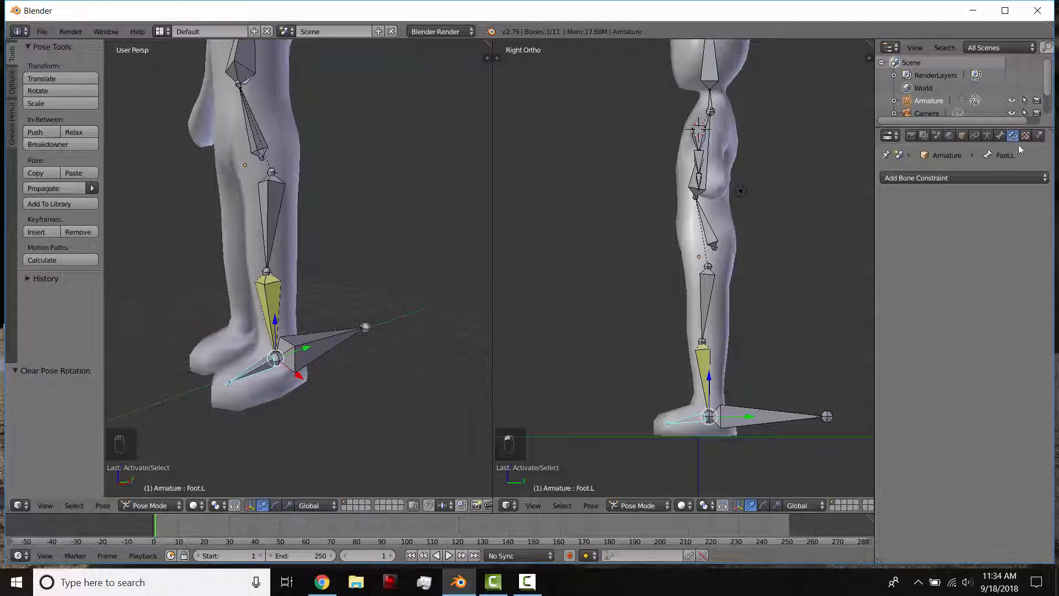
pyautogui.click(150, 505)
pyautogui.click(160, 475)
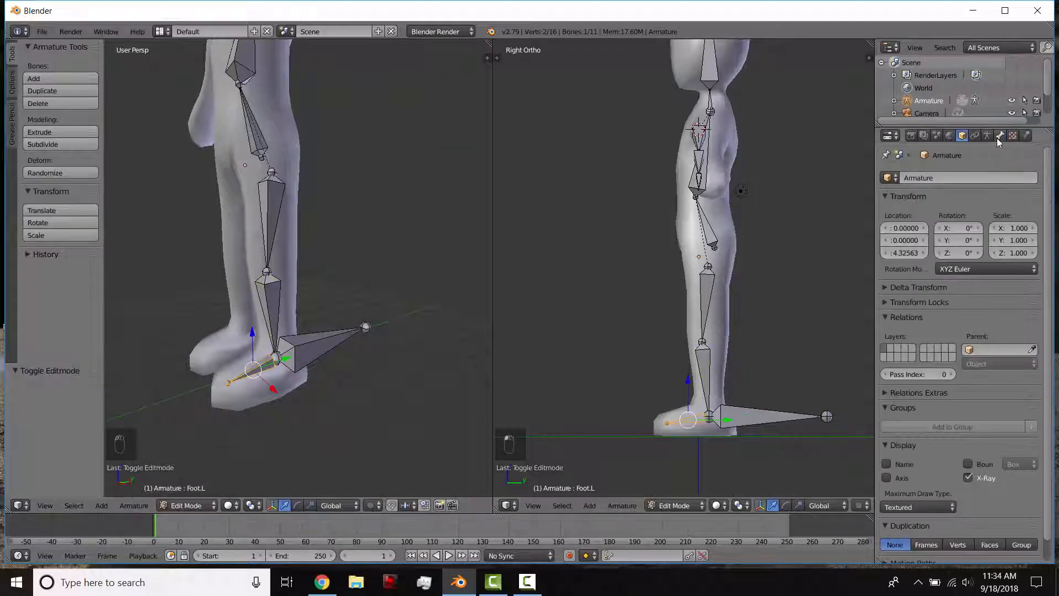
pyautogui.click(186, 505)
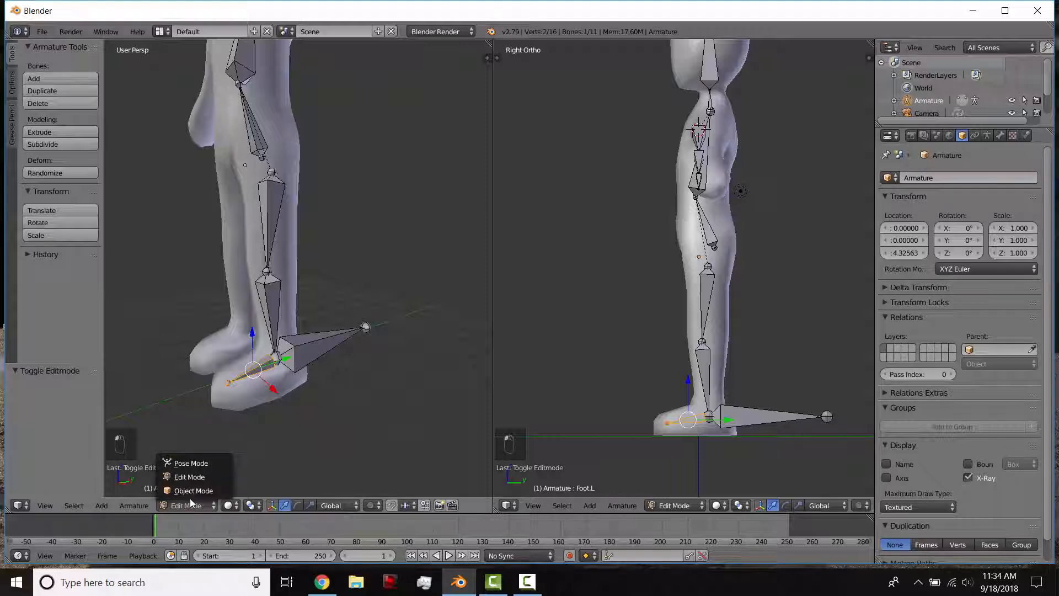
pyautogui.click(199, 463)
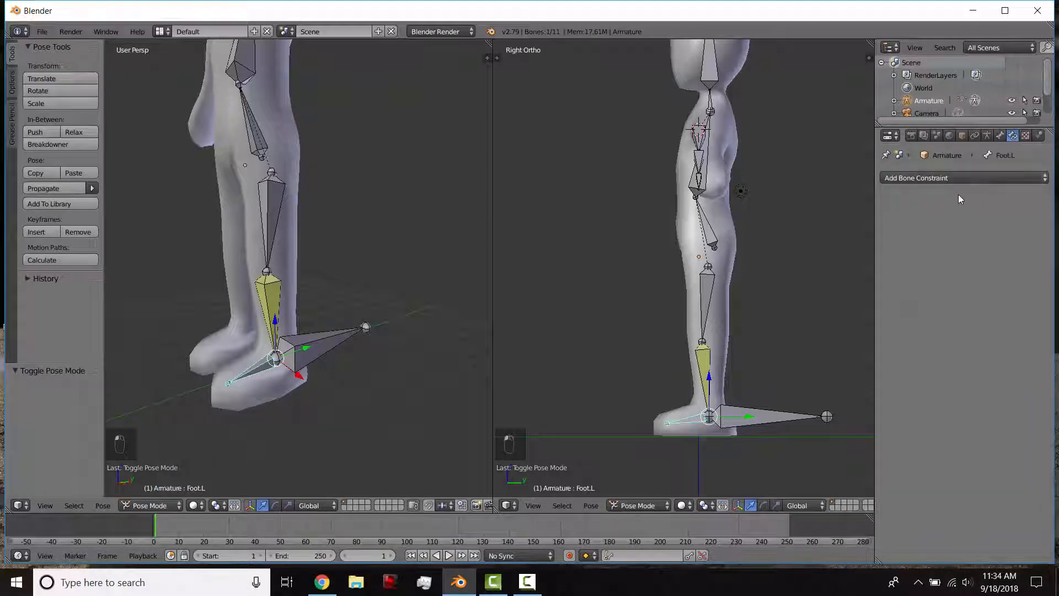
# Add a Copy Location constraint to the Foot.L bone with the Armature as target and LegLow.L as target bone.
pyautogui.click(960, 178)
pyautogui.click(808, 208)
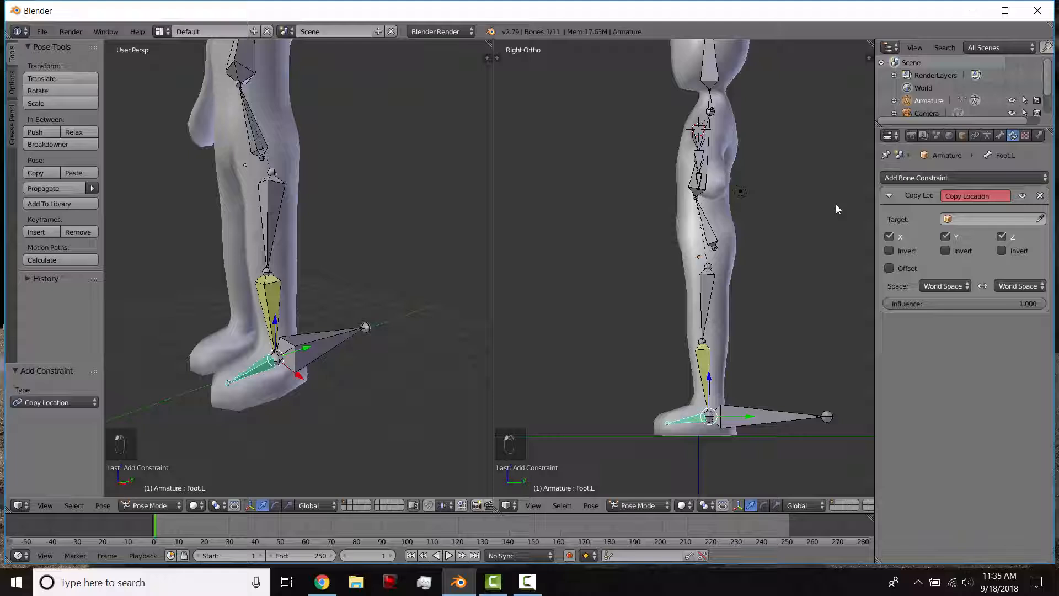
pyautogui.click(991, 219)
pyautogui.click(983, 234)
pyautogui.click(972, 237)
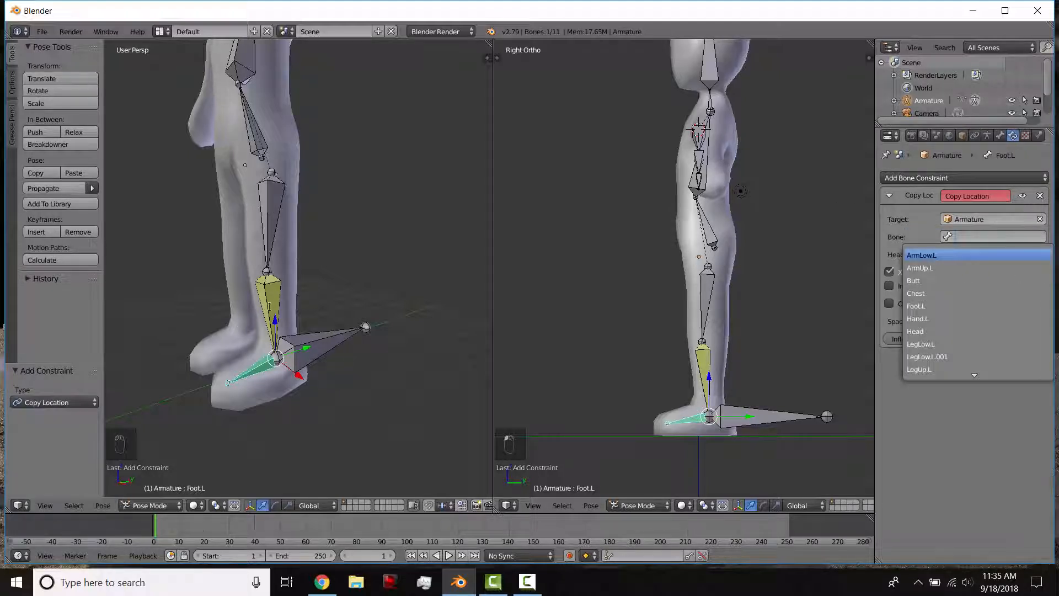
pyautogui.click(921, 344)
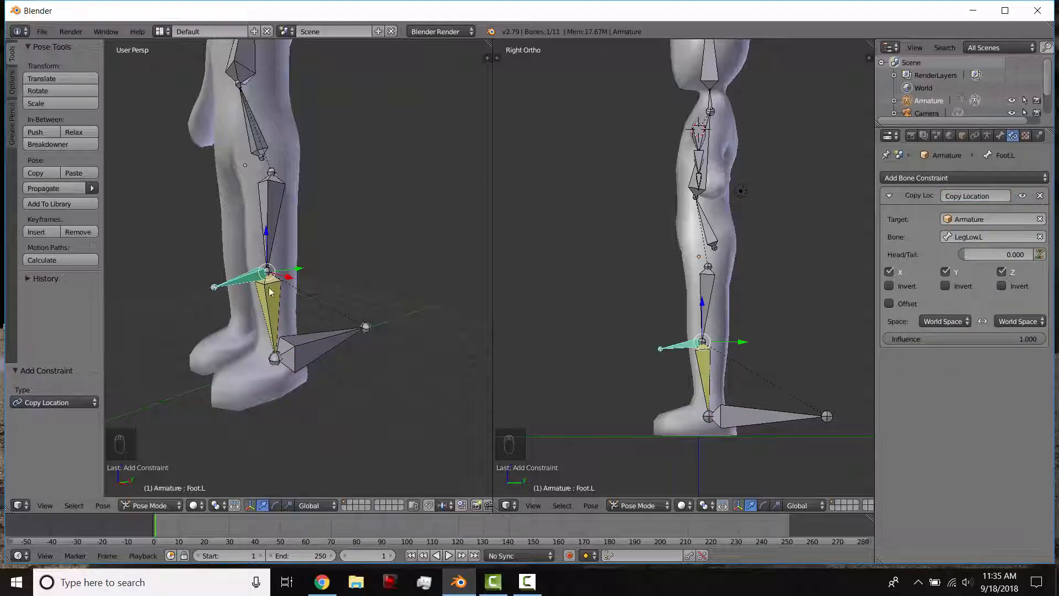
# Set the Head/Tail value of the Foot.L bone's Copy Location constraint to 1.
pyautogui.click(965, 254)
pyautogui.write('1')
pyautogui.press('Return')
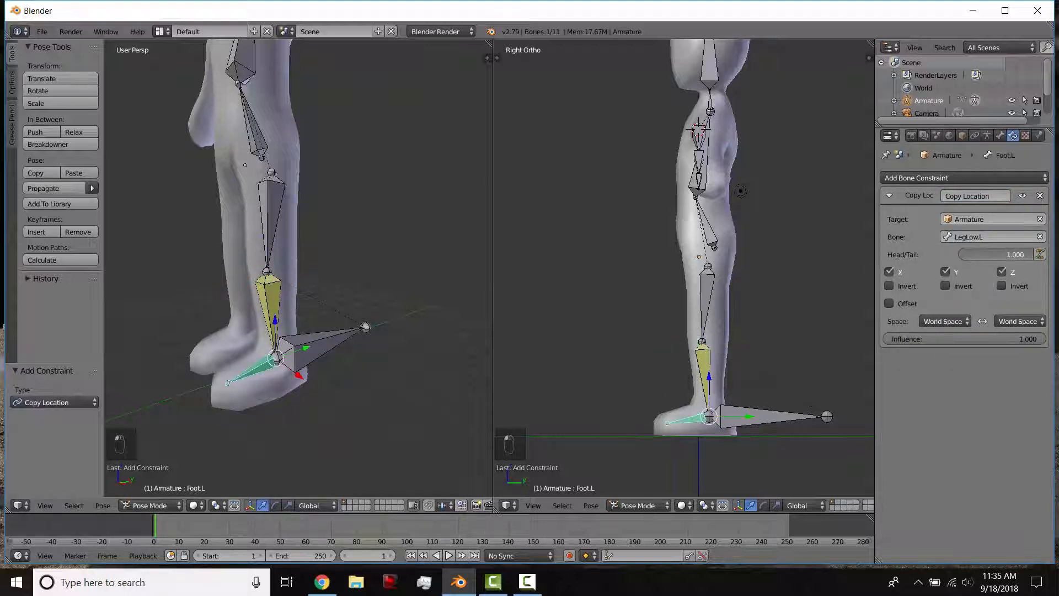
# Test the foot constraint by raising the Butt bone about 1.02 in Z and trying a rotation of the LegLow.L.001 bone.
pyautogui.rightClick(264, 139)
pyautogui.press('g')
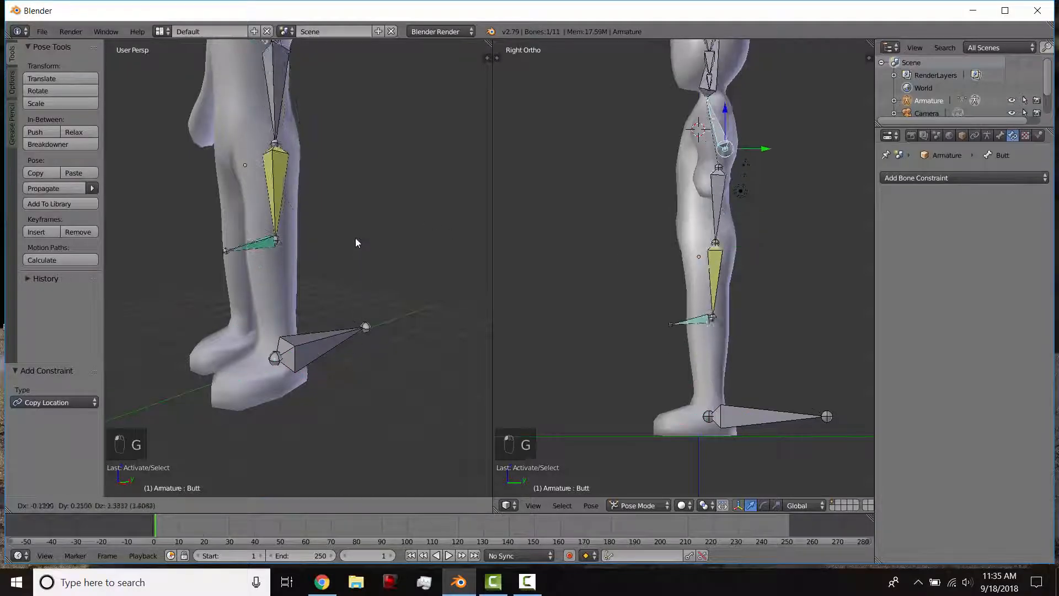
pyautogui.rightClick(355, 270)
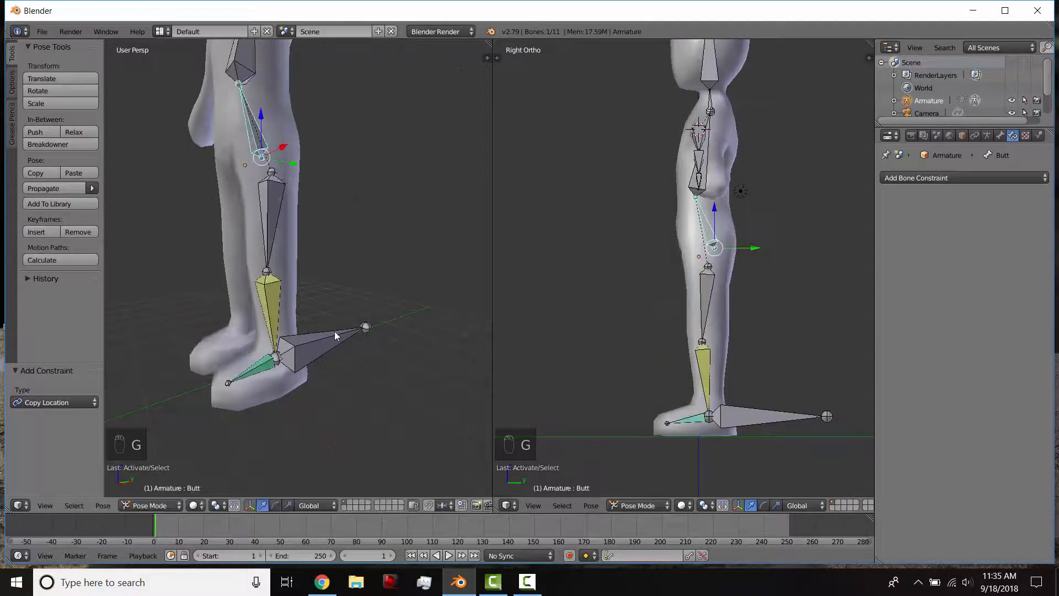
pyautogui.rightClick(334, 337)
pyautogui.rightClick(260, 139)
pyautogui.press('g')
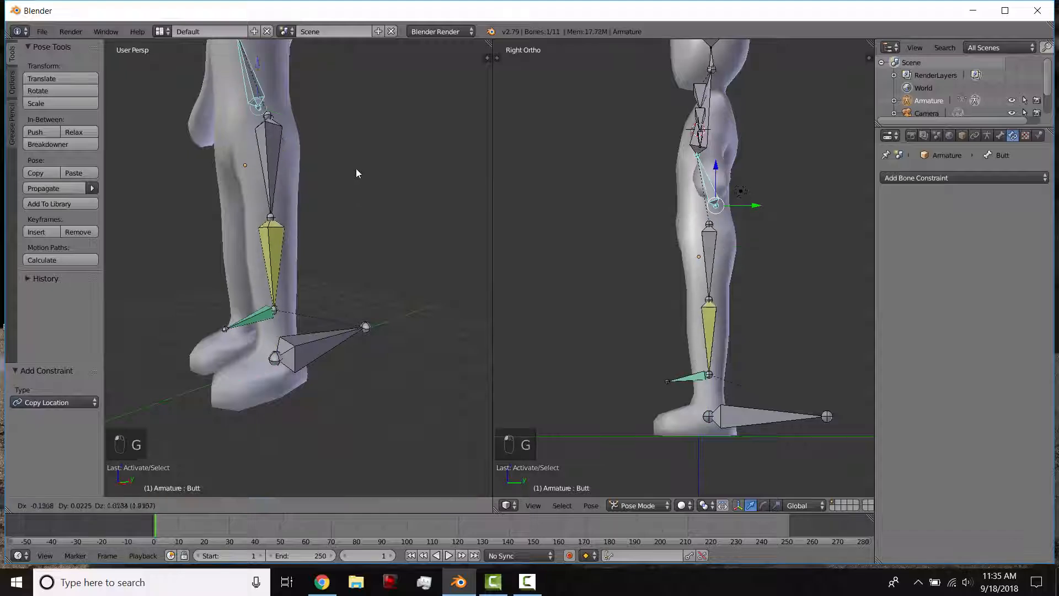
pyautogui.click(355, 168)
pyautogui.rightClick(318, 344)
pyautogui.press('r')
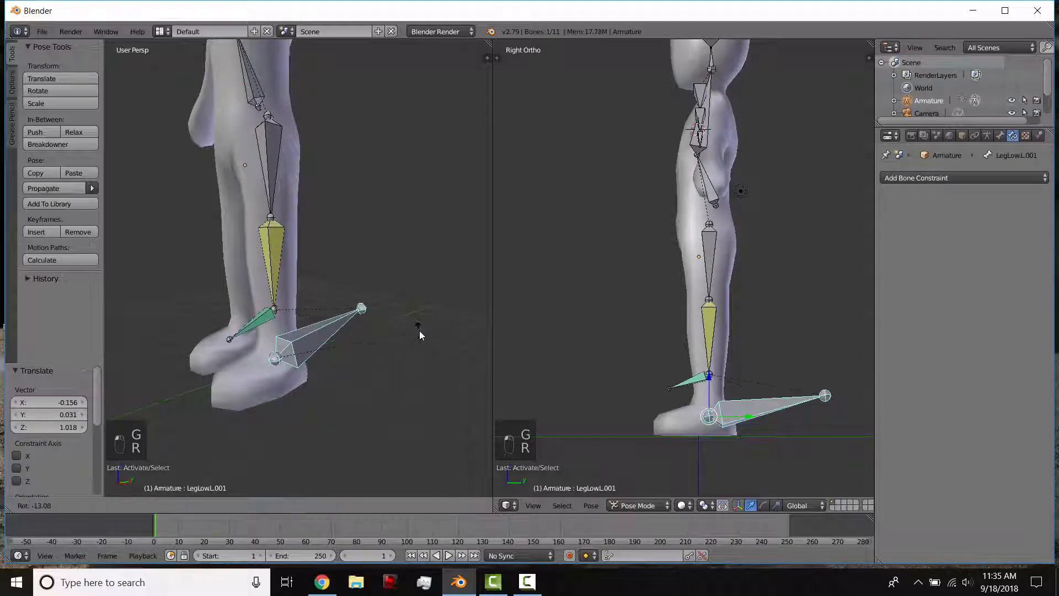
pyautogui.rightClick(405, 259)
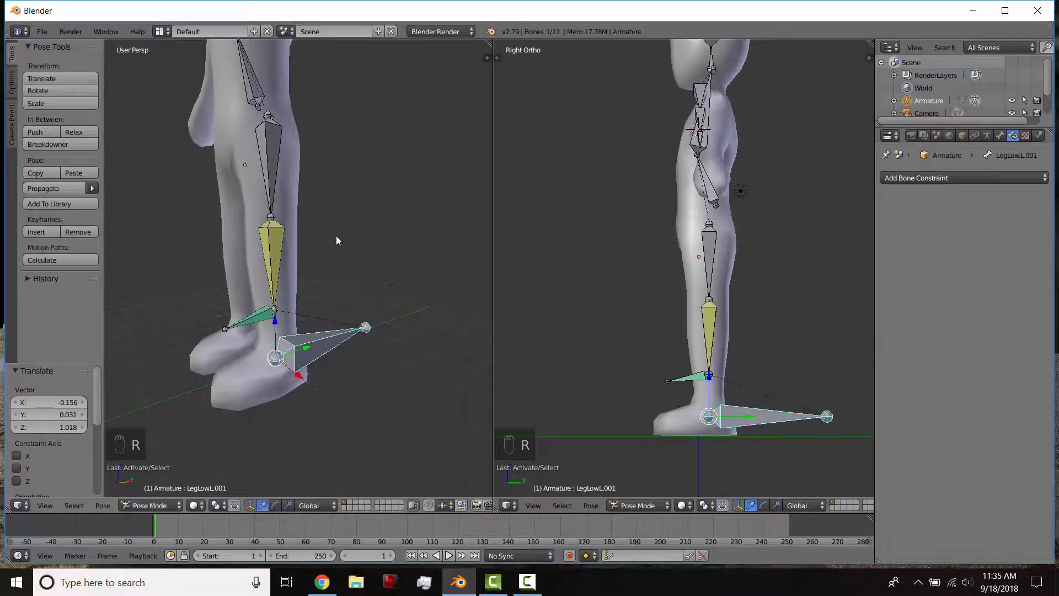
# Clear the location and rotation of all bones in the armature.
pyautogui.press('a')
pyautogui.press('a')
pyautogui.scroll(-4, 337, 251)
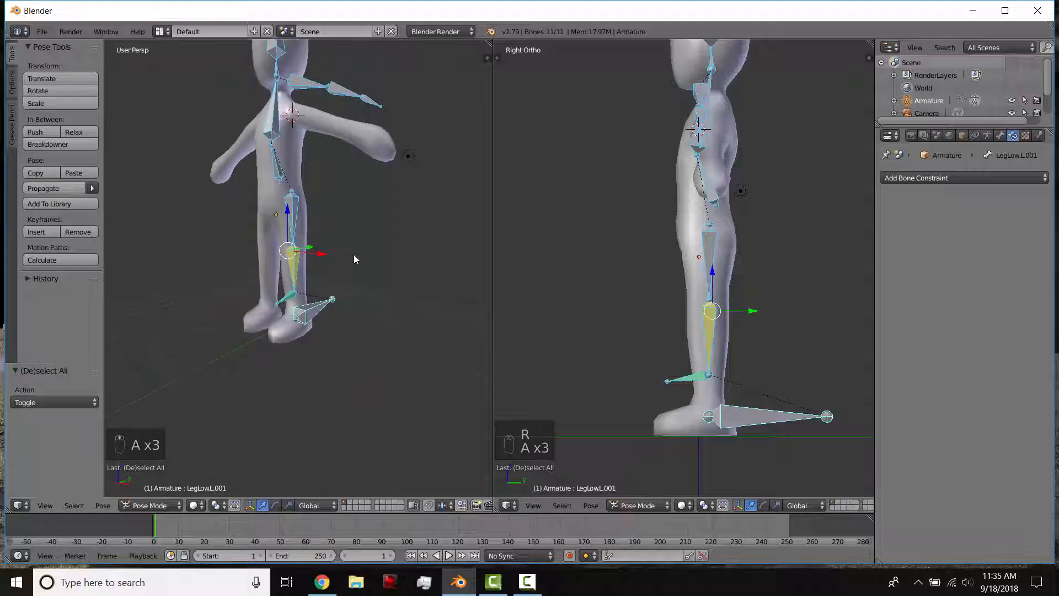
pyautogui.hotkey('alt', 'g')
pyautogui.hotkey('alt', 'r')
# Switch the armature to Edit Mode and show it in the right side view.
pyautogui.scroll(-2, 352, 254)
pyautogui.moveTo(315, 83); pyautogui.dragTo(310, 138, button='middle')
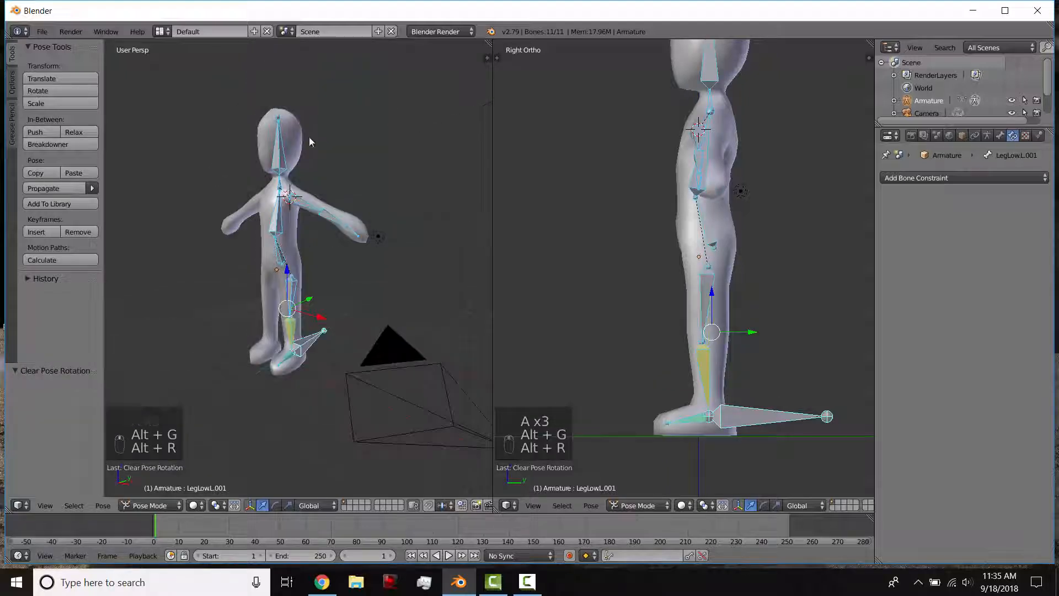
pyautogui.scroll(4, 337, 225)
pyautogui.moveTo(315, 301); pyautogui.dragTo(318, 255, button='middle')
pyautogui.scroll(-2, 316, 254)
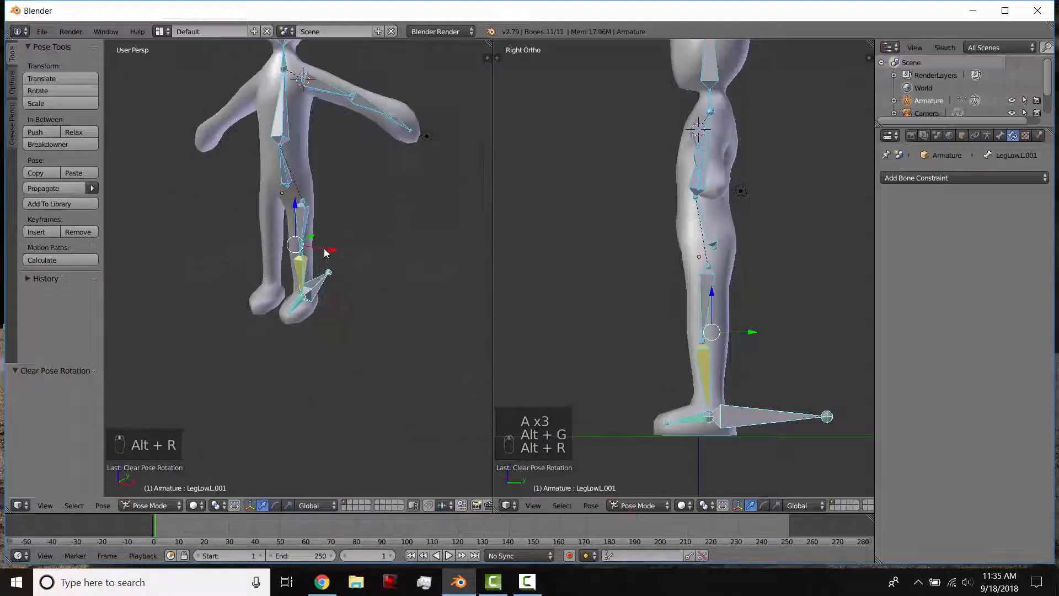
pyautogui.keyDown('shift'); pyautogui.moveTo(303, 185); pyautogui.dragTo(301, 235, button='middle'); pyautogui.keyUp('shift')
pyautogui.moveTo(326, 308); pyautogui.dragTo(269, 320, button='middle')
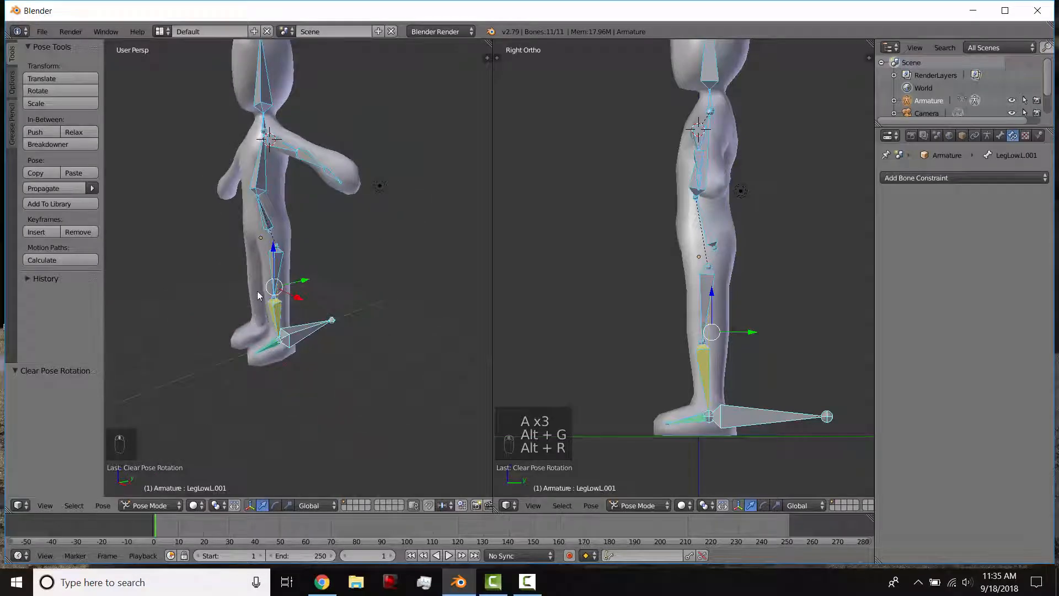
pyautogui.click(149, 505)
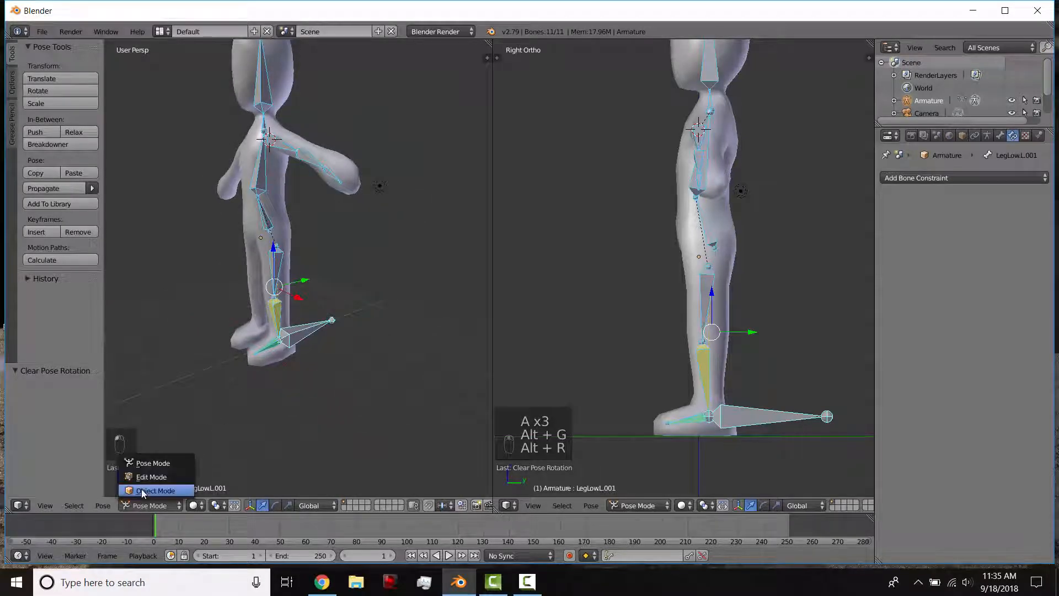
pyautogui.click(146, 476)
pyautogui.press('KP_3')
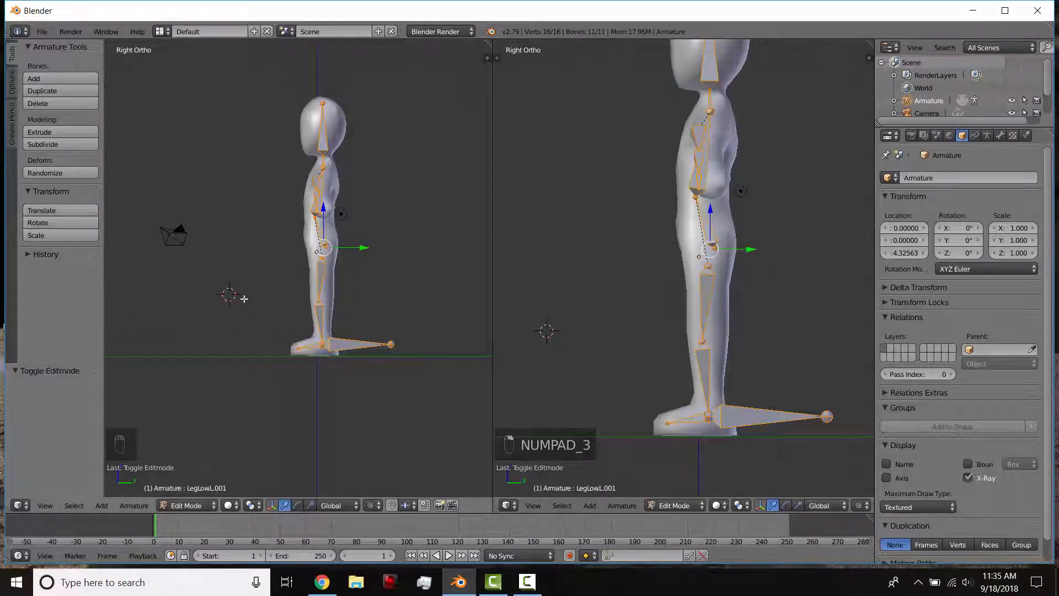
# Add a separate bone in front of the left knee, about 1.2 long, pointing horizontally away from the leg.
pyautogui.hotkey('shift', 'a')
pyautogui.press('g')
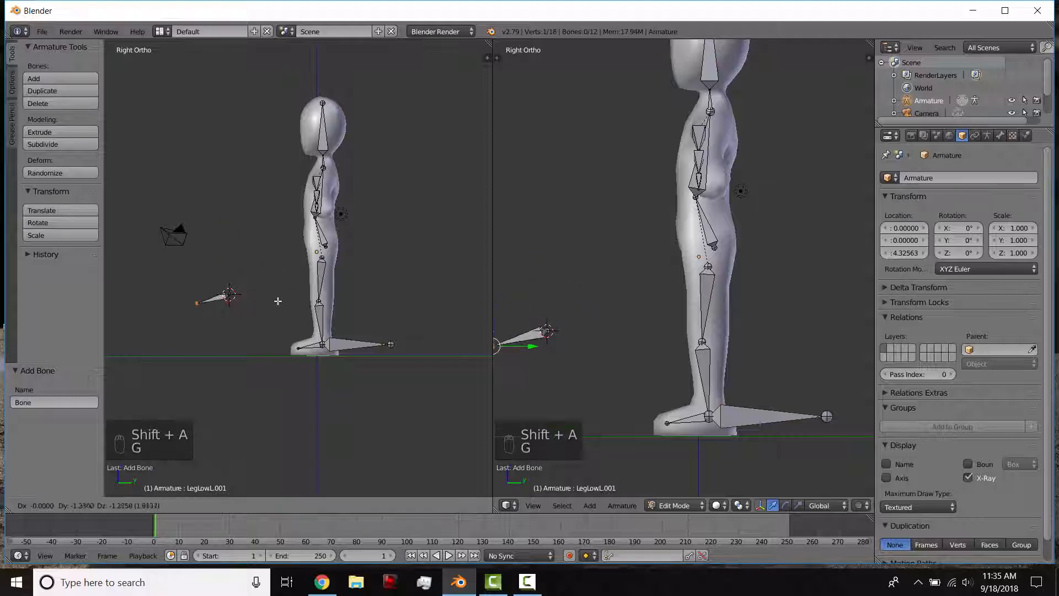
pyautogui.click(220, 295)
pyautogui.press('g')
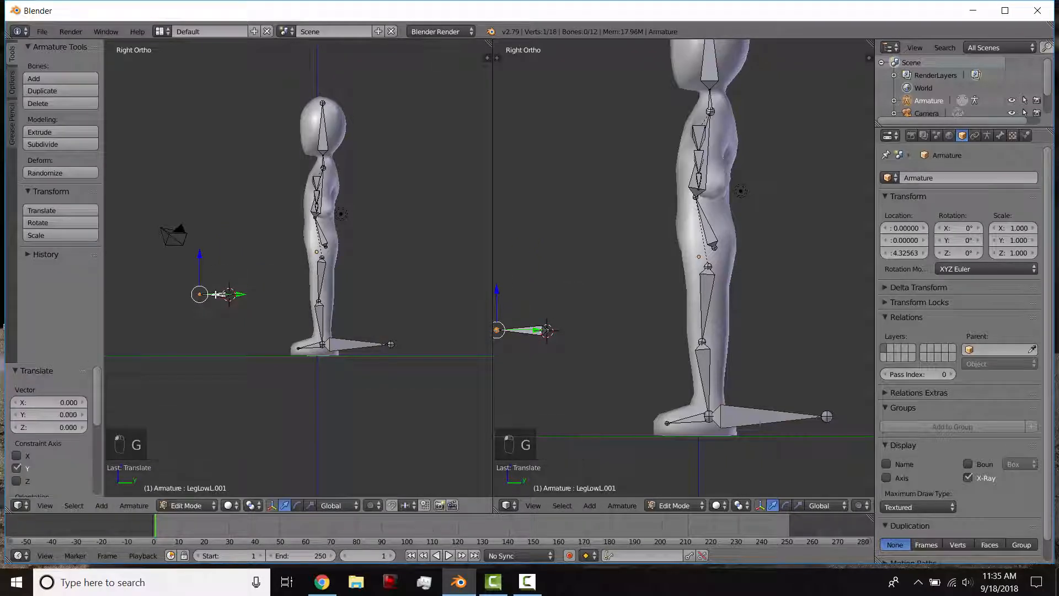
pyautogui.press('a')
pyautogui.scroll(2, 225, 293)
pyautogui.keyDown('shift'); pyautogui.moveTo(225, 293); pyautogui.dragTo(286, 282, button='middle'); pyautogui.keyUp('shift')
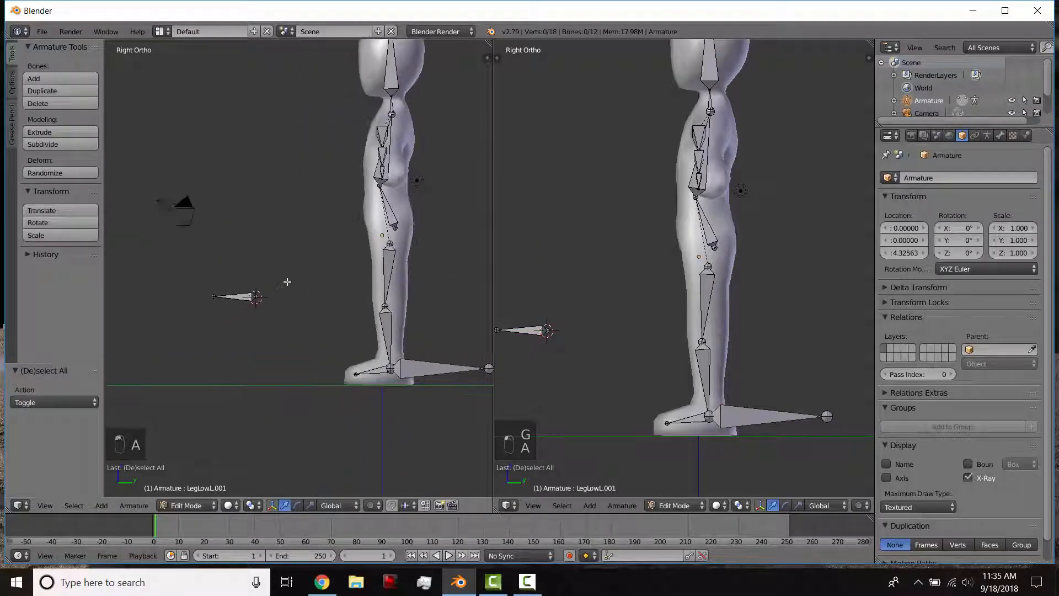
# Disable Deform on the new bone in front of the knee and rename it Knee.L.
pyautogui.click(243, 293)
pyautogui.press('g')
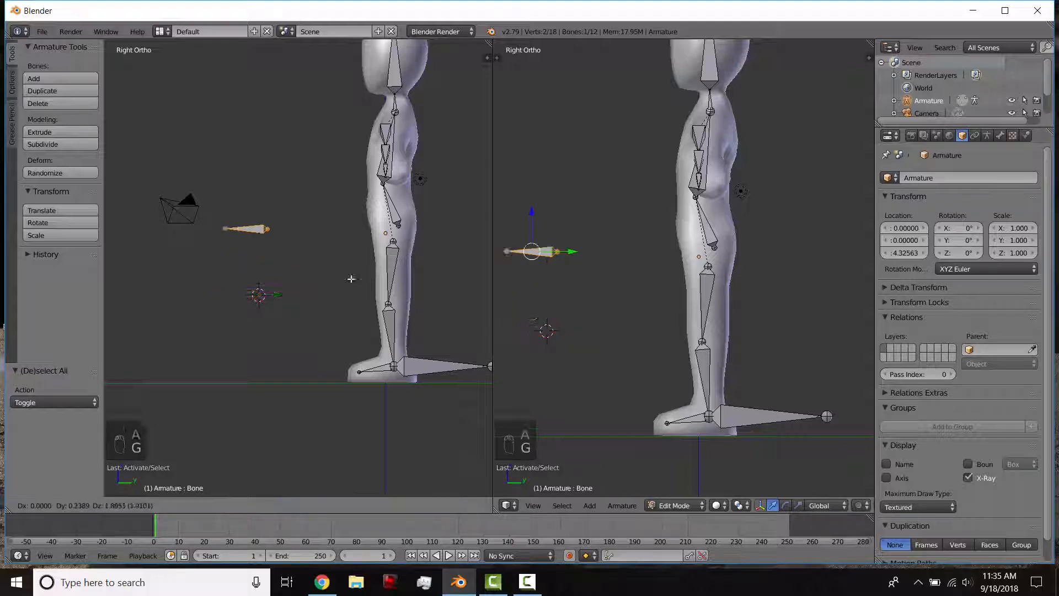
pyautogui.rightClick(381, 320)
pyautogui.scroll(-1, 1012, 166)
pyautogui.click(999, 135)
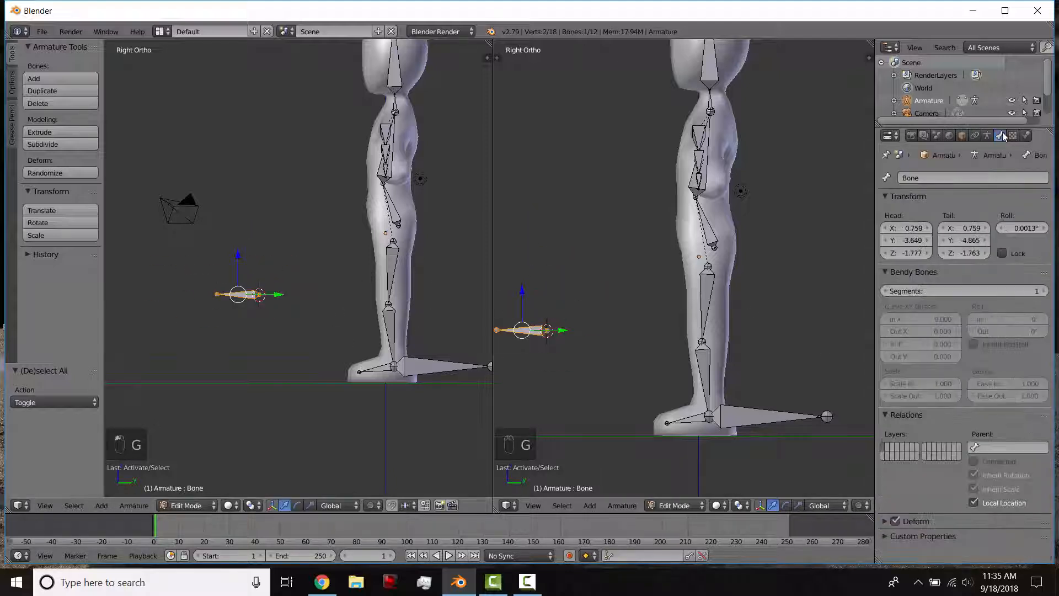
pyautogui.click(895, 518)
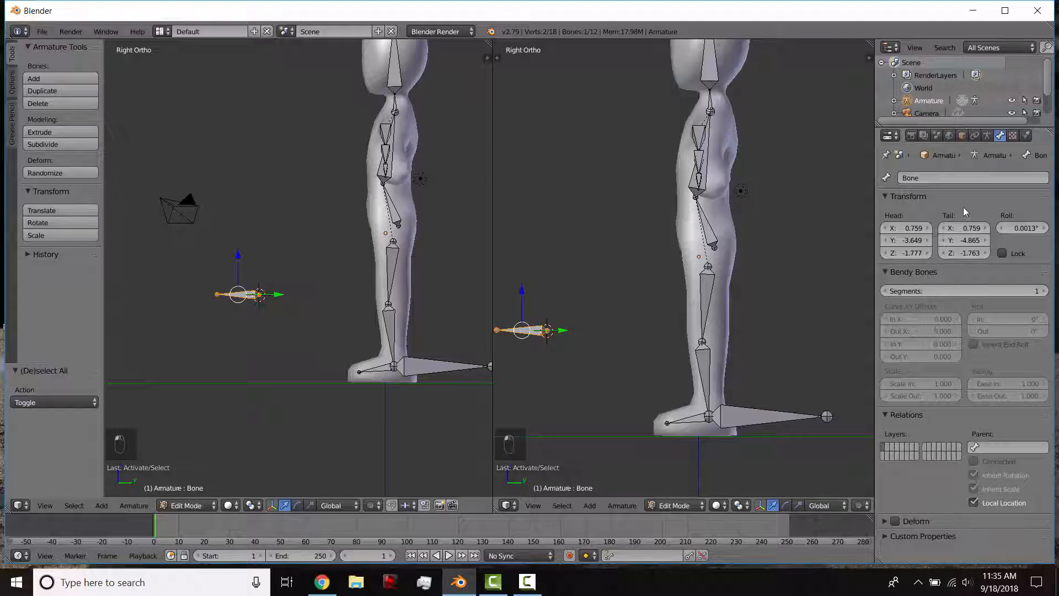
pyautogui.click(932, 174)
pyautogui.write('Knee.L')
pyautogui.press('Return')
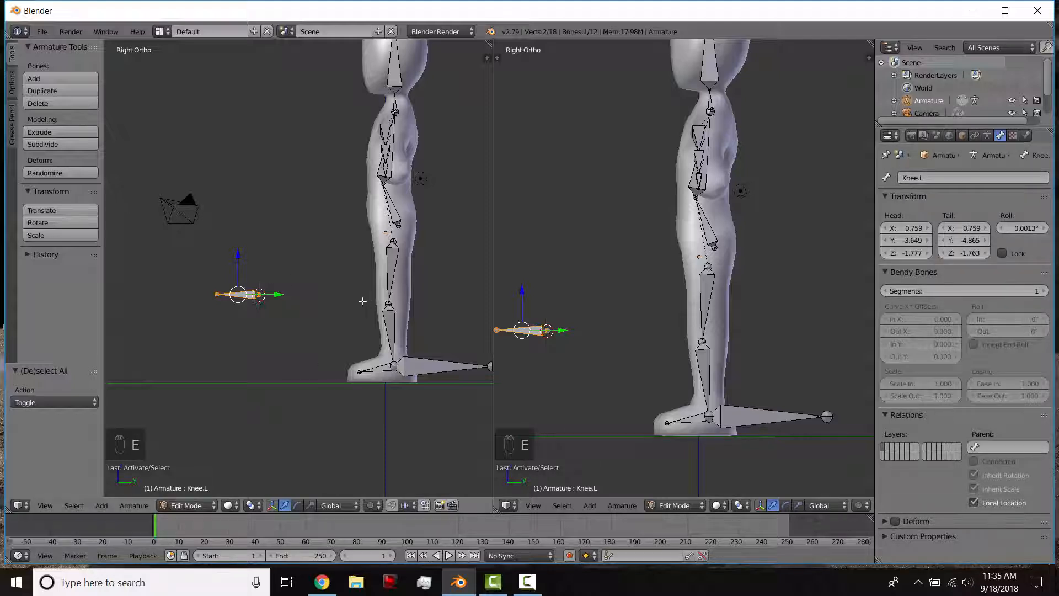
# Line up the Knee.L bone with the left leg in front view, about -0.106 in X, and switch to Pose Mode.
pyautogui.press('KP_1')
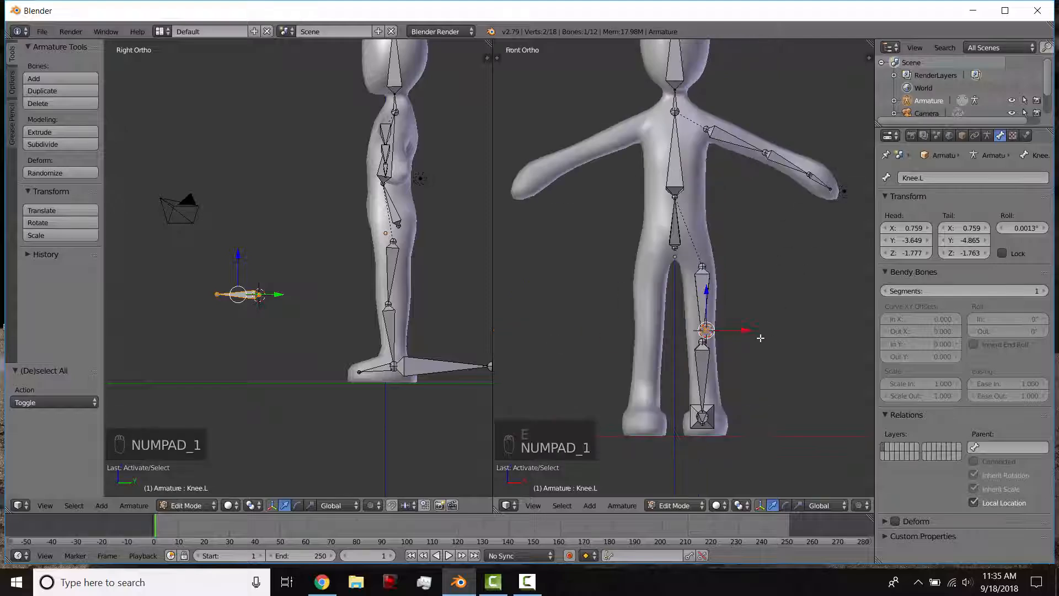
pyautogui.moveTo(750, 331); pyautogui.dragTo(744, 332)
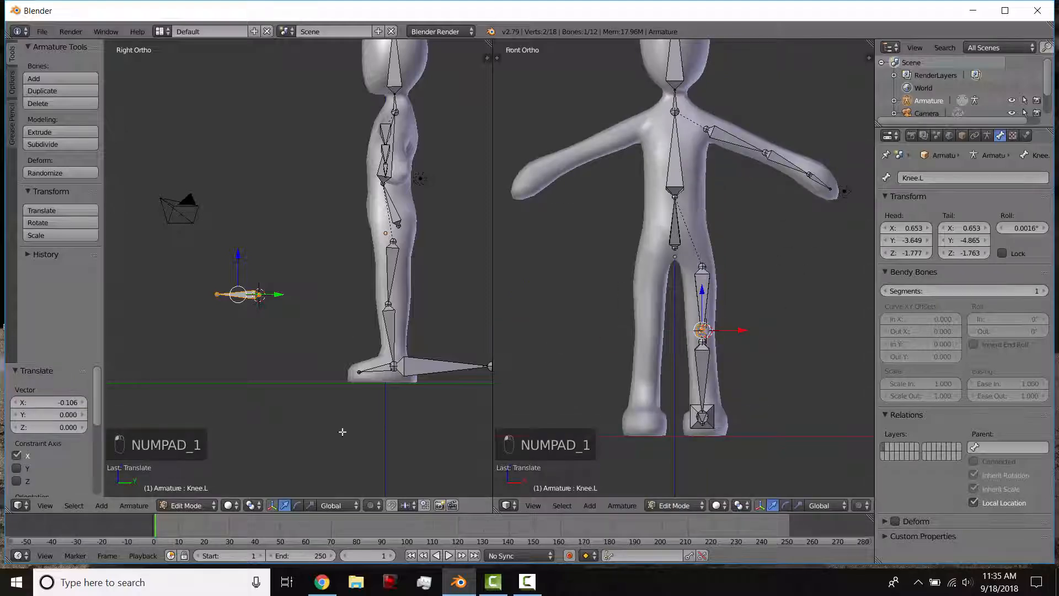
pyautogui.click(185, 505)
pyautogui.click(191, 462)
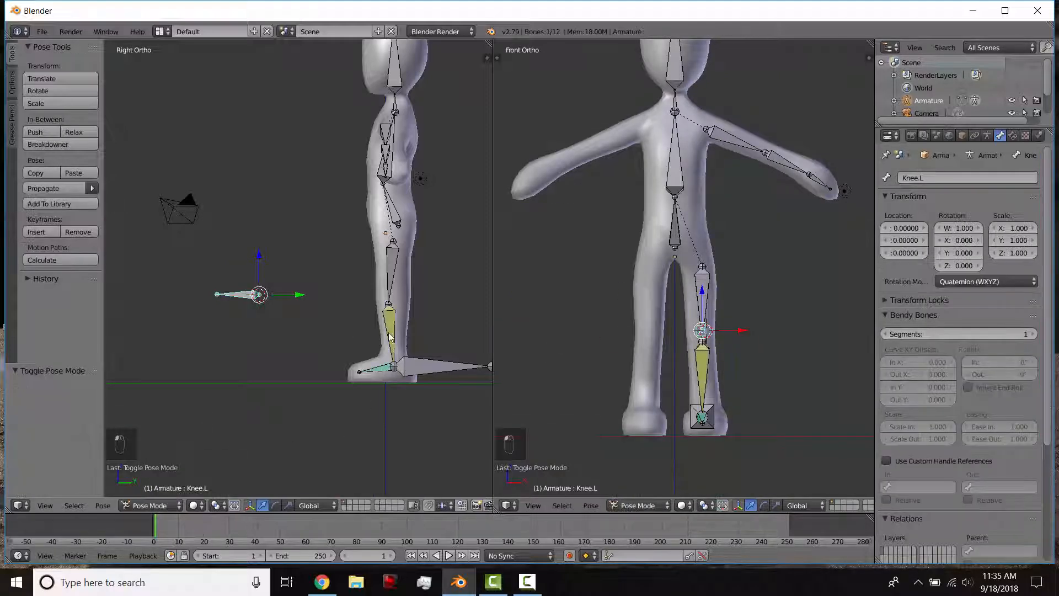
# Set the pole target of the LegLow.L bone's IK constraint to the Armature's Knee.L bone.
pyautogui.rightClick(390, 336)
pyautogui.click(1013, 135)
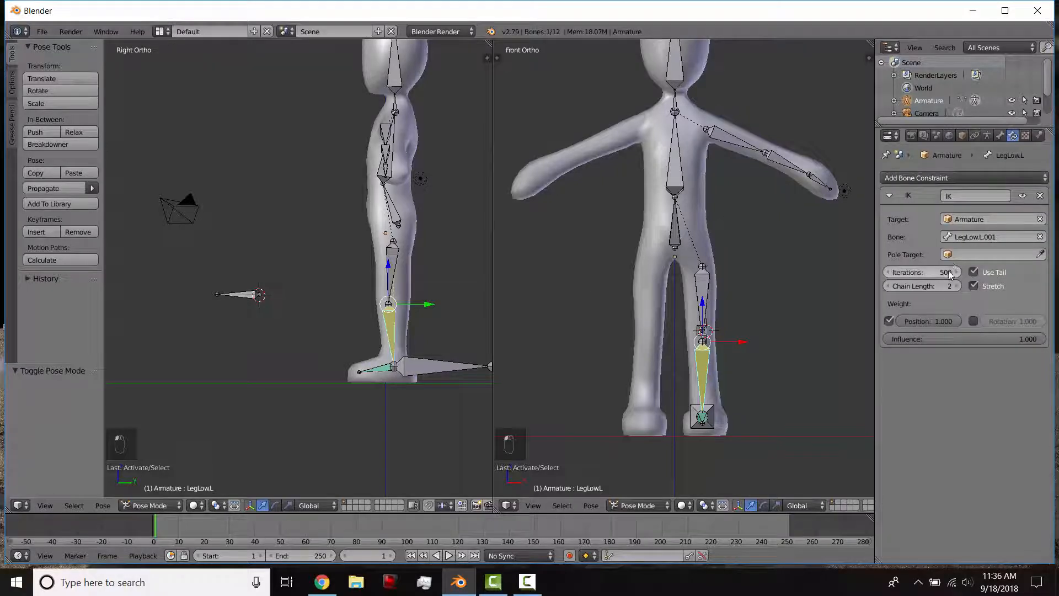
pyautogui.click(957, 257)
pyautogui.click(956, 271)
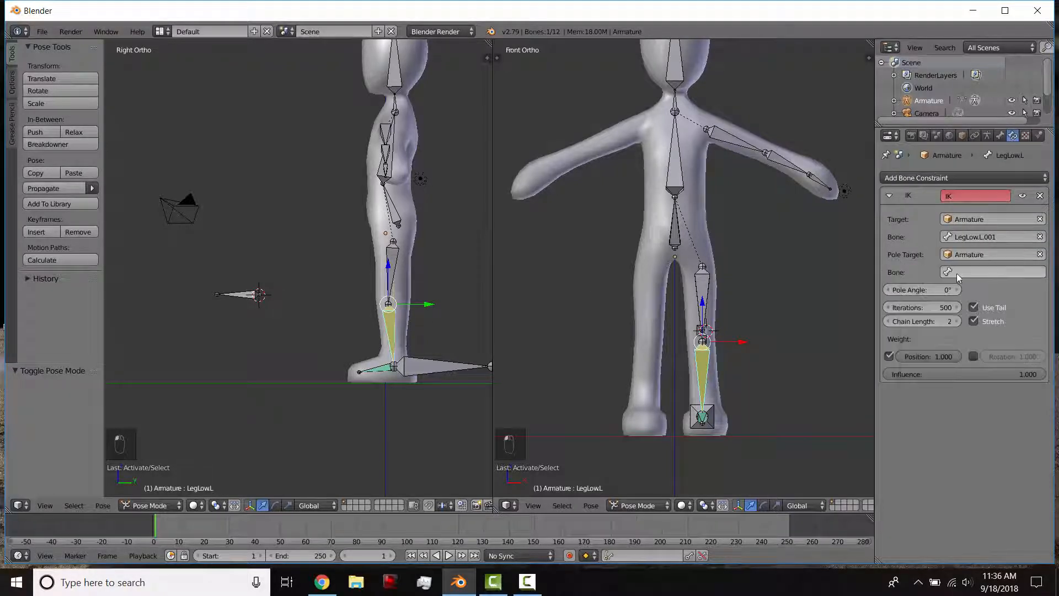
pyautogui.click(956, 272)
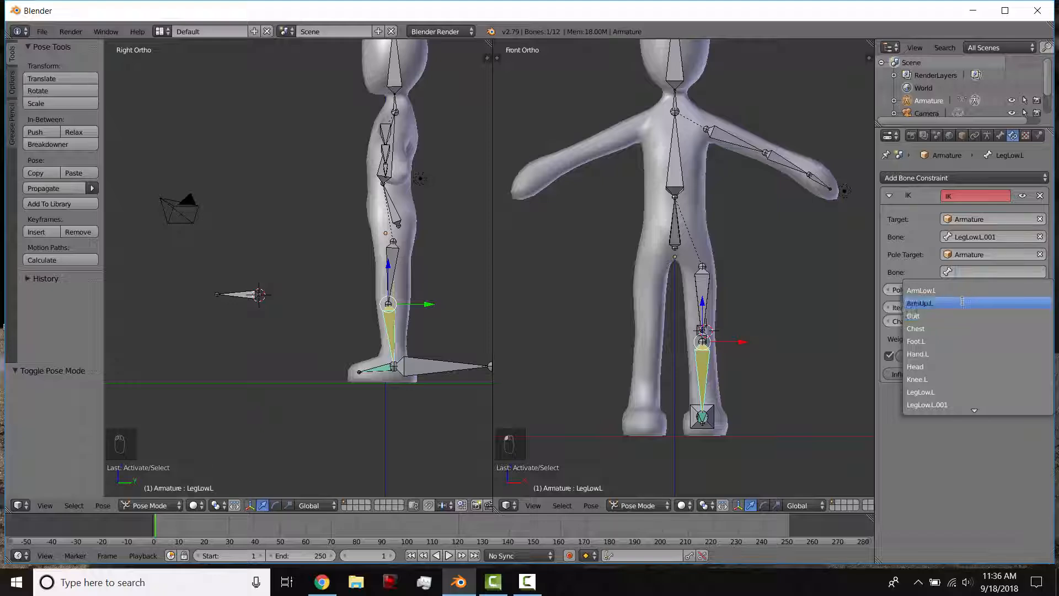
pyautogui.click(950, 380)
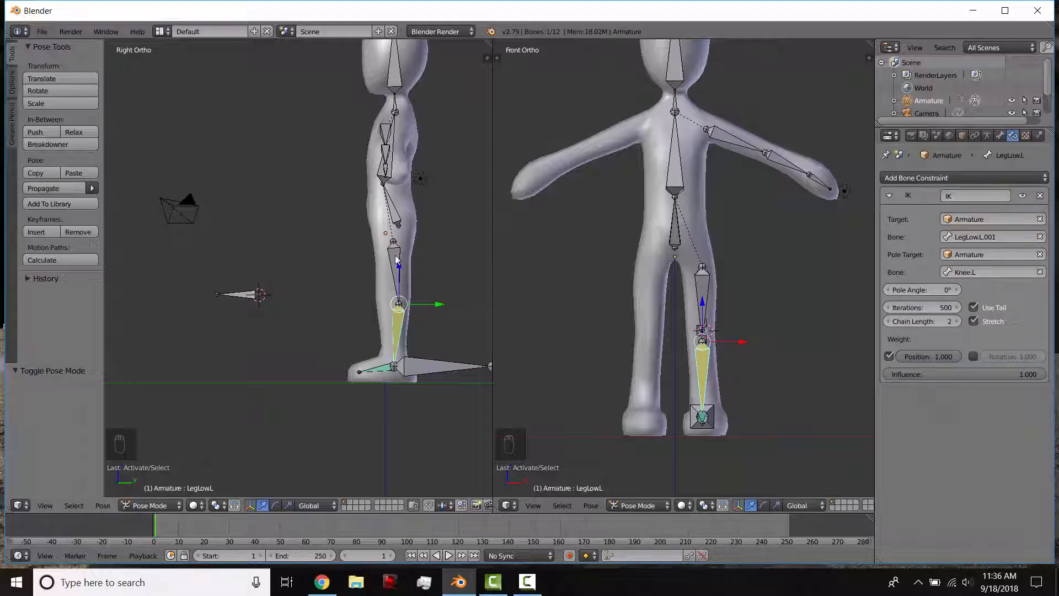
# Test the knee bend by lowering the Butt bone about 0.54 in Z, and select the LegLow.L bone.
pyautogui.rightClick(394, 224)
pyautogui.press('g')
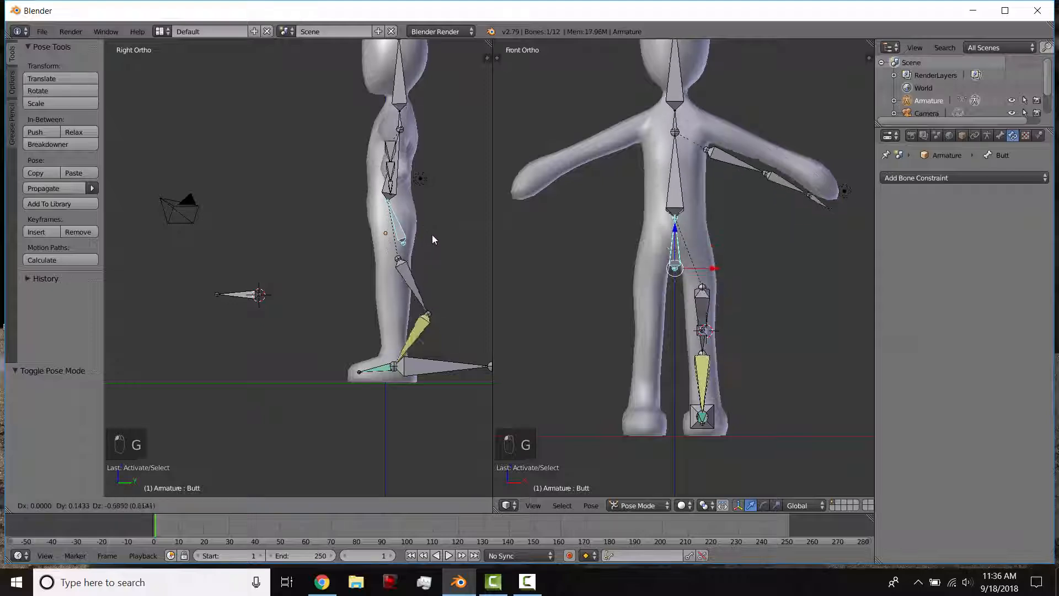
pyautogui.rightClick(432, 337)
pyautogui.rightClick(397, 326)
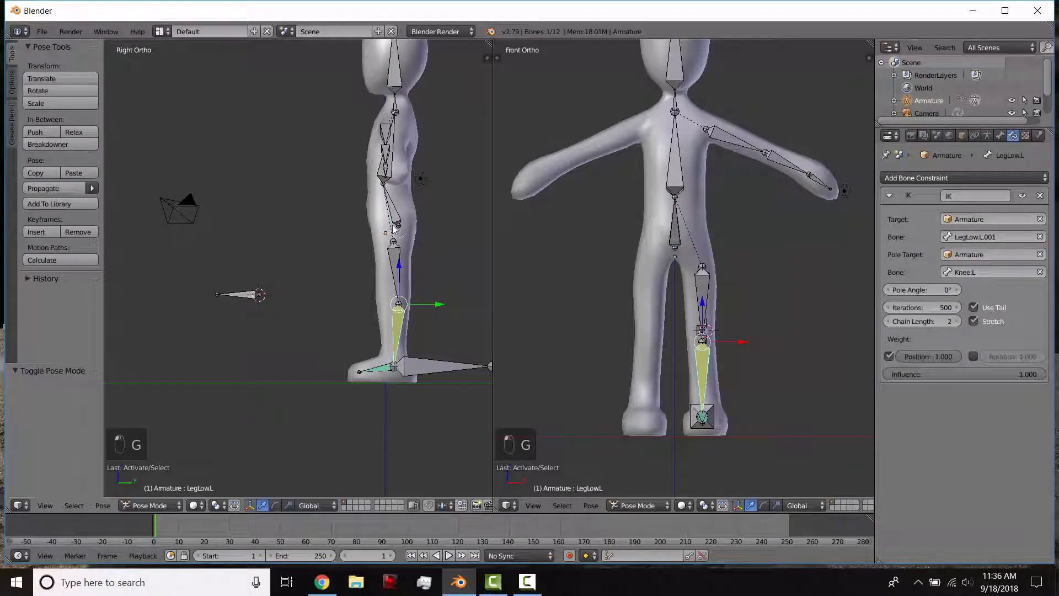
pyautogui.press('g')
pyautogui.click(419, 331)
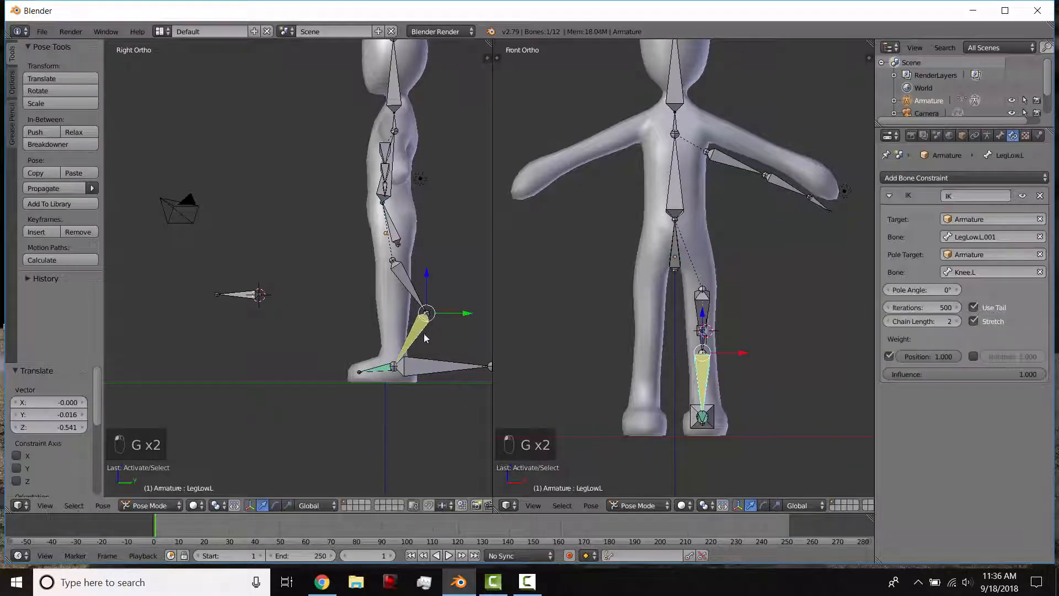
# Set the pole angle of the LegLow.L bone's IK constraint to 180°.
pyautogui.click(911, 293)
pyautogui.write('180')
pyautogui.press('Return')
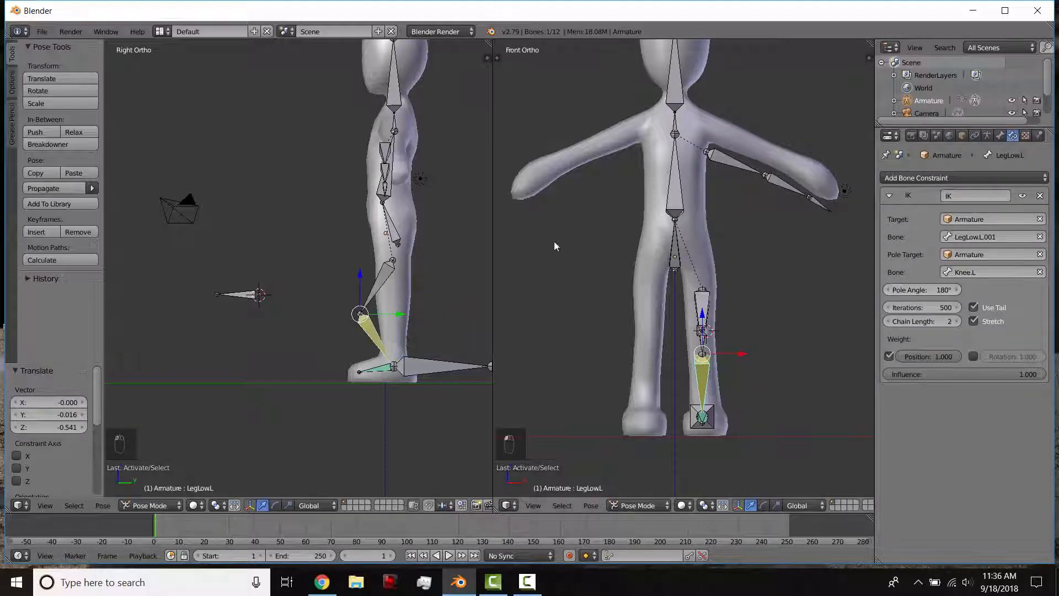
# Test the knee direction by moving the Butt bone about 0.29 in Y and -0.14 in Z, and select the Knee.L bone.
pyautogui.rightClick(401, 234)
pyautogui.press('g')
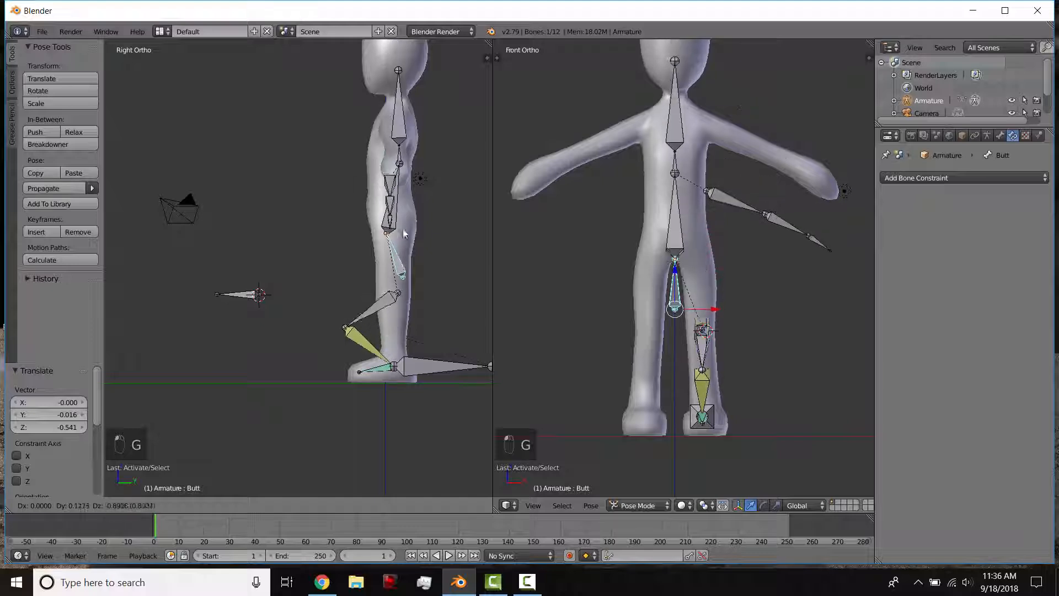
pyautogui.click(409, 203)
pyautogui.rightClick(243, 305)
pyautogui.moveTo(242, 306); pyautogui.dragTo(396, 357, button='middle')
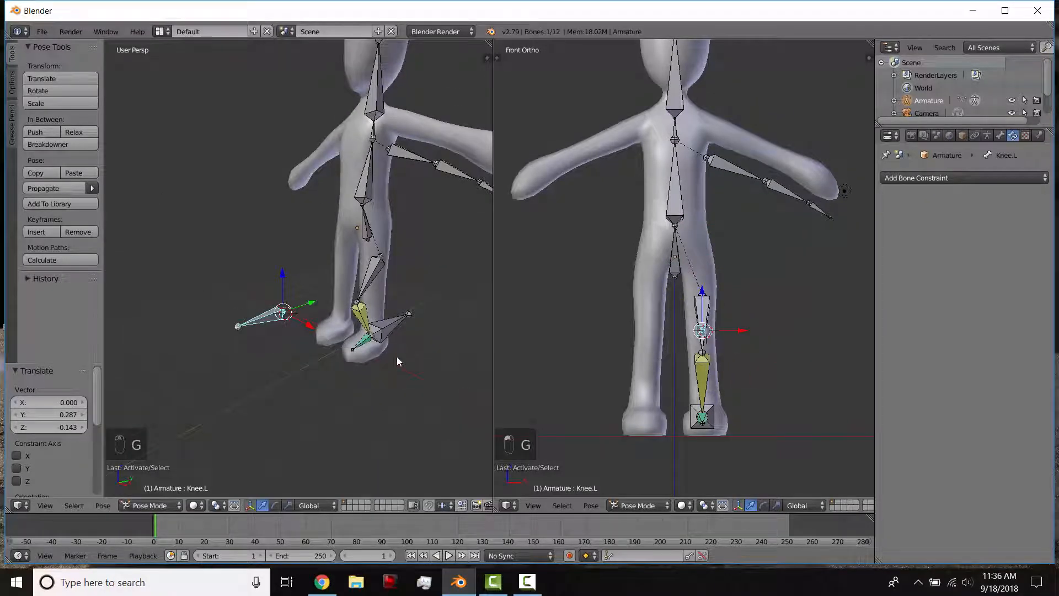
# Clear the pose location and rotation of all the armature's bones.
pyautogui.press('a')
pyautogui.press('a')
pyautogui.press('a')
pyautogui.hotkey('alt', 'g')
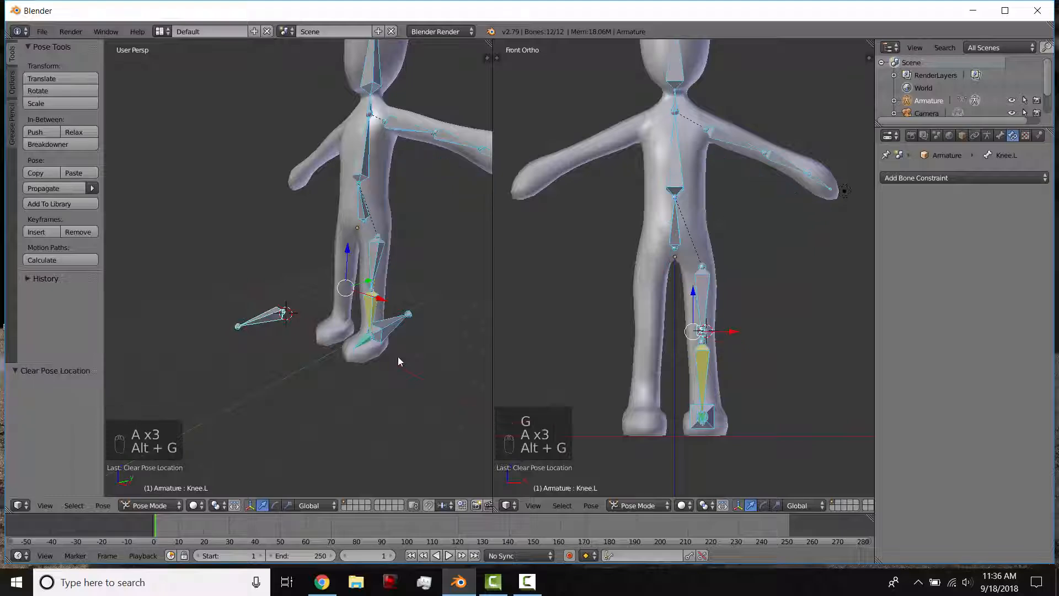
pyautogui.hotkey('alt', 'r')
# Switch the armature to Edit Mode and symmetrize all its bones onto the character's right side.
pyautogui.moveTo(397, 358); pyautogui.dragTo(352, 326, button='middle')
pyautogui.click(149, 505)
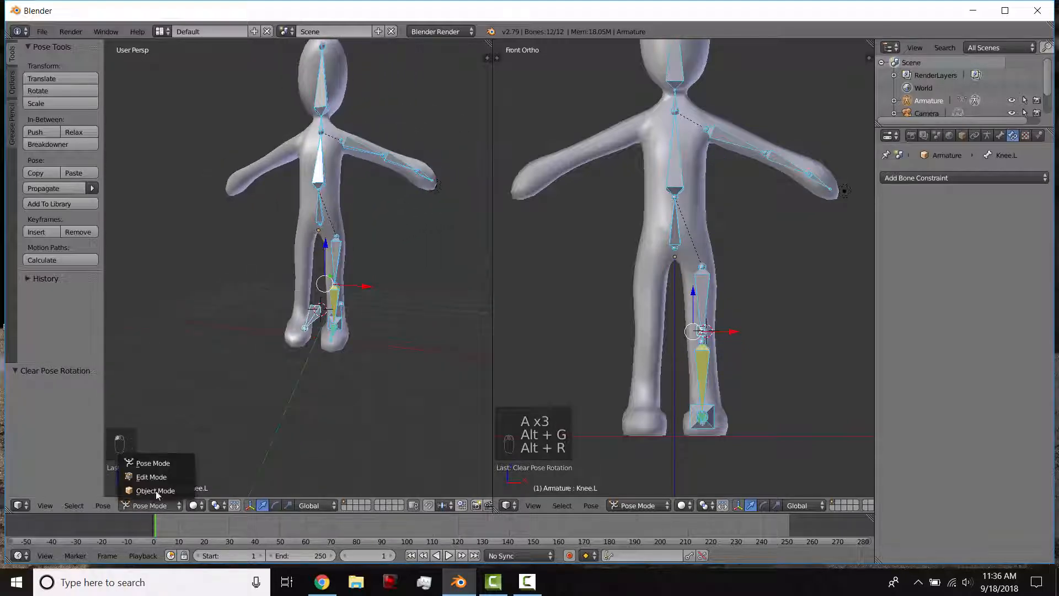
pyautogui.click(144, 475)
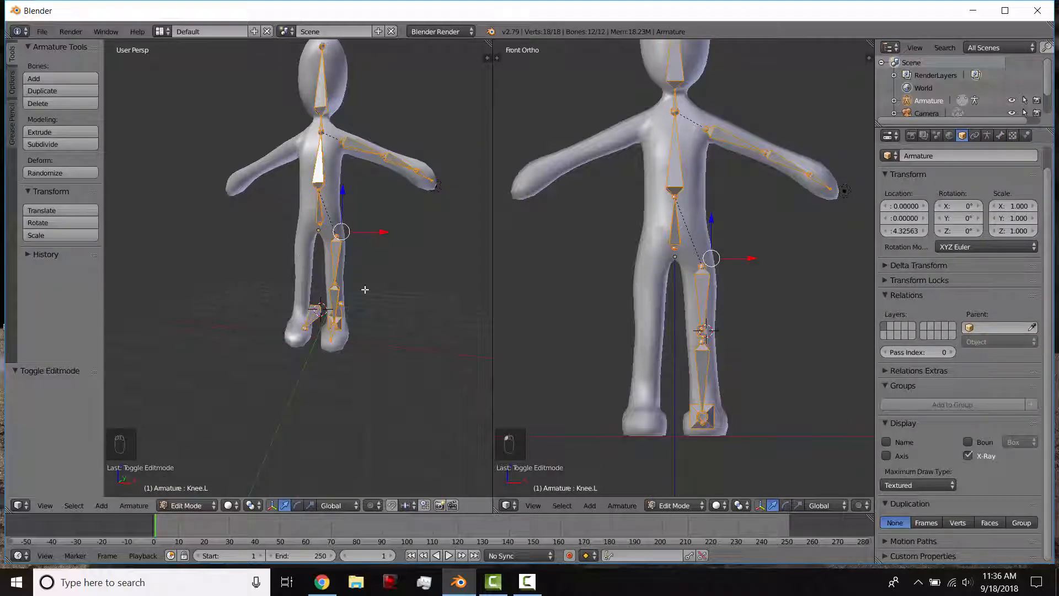
pyautogui.moveTo(337, 317); pyautogui.dragTo(358, 337, button='middle')
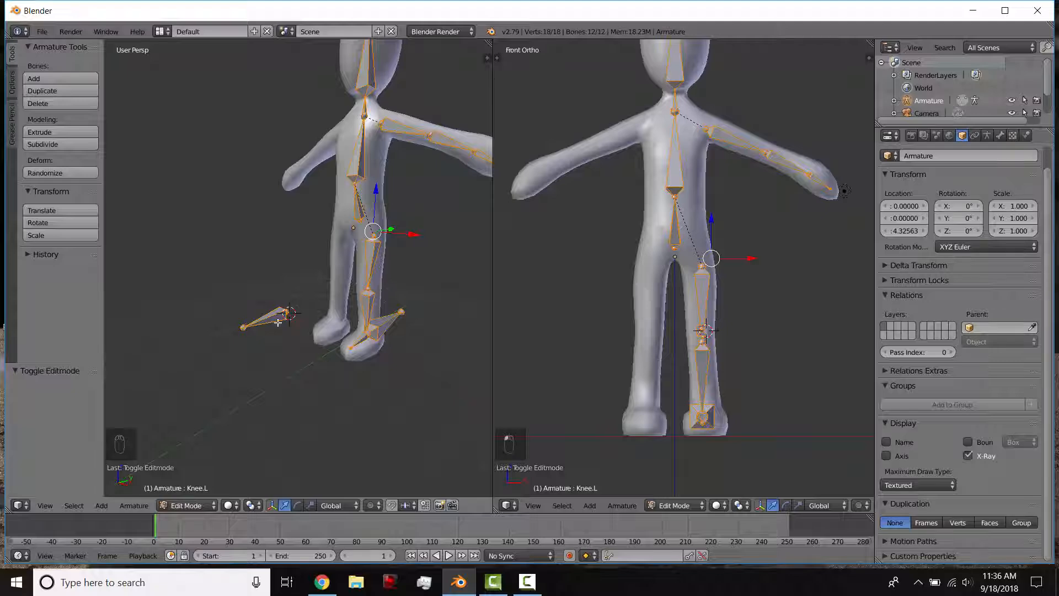
pyautogui.moveTo(338, 250); pyautogui.dragTo(367, 259, button='middle')
pyautogui.press('KP_1')
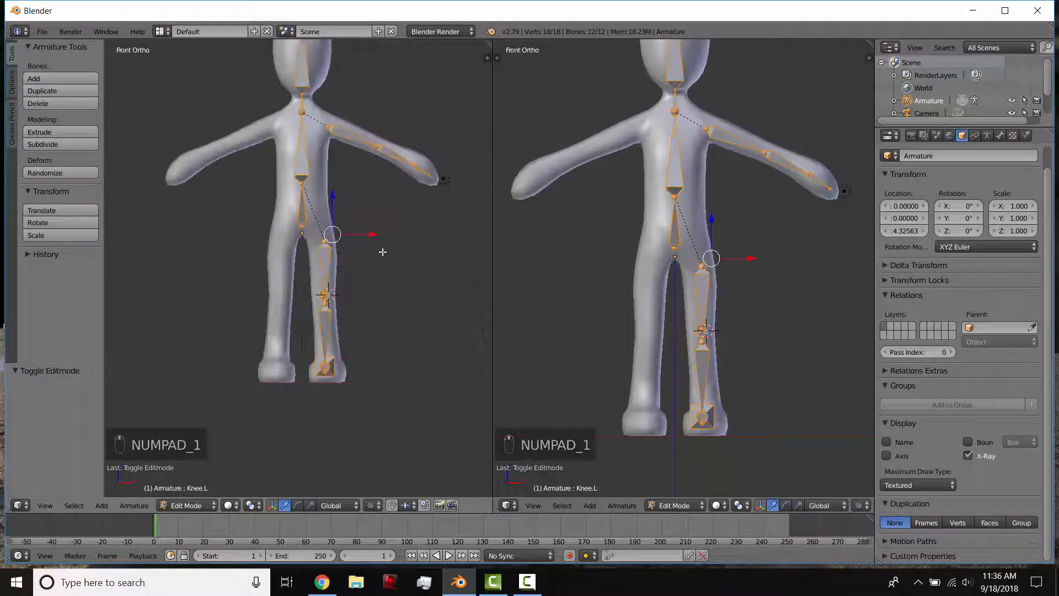
pyautogui.click(137, 506)
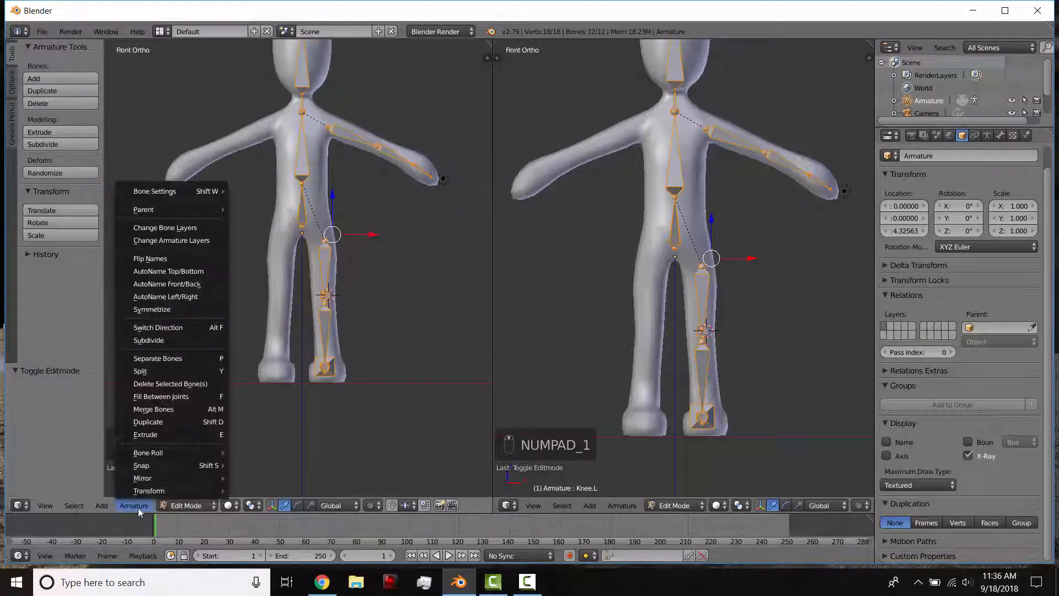
pyautogui.click(165, 309)
pyautogui.moveTo(180, 304); pyautogui.dragTo(241, 528, button='middle')
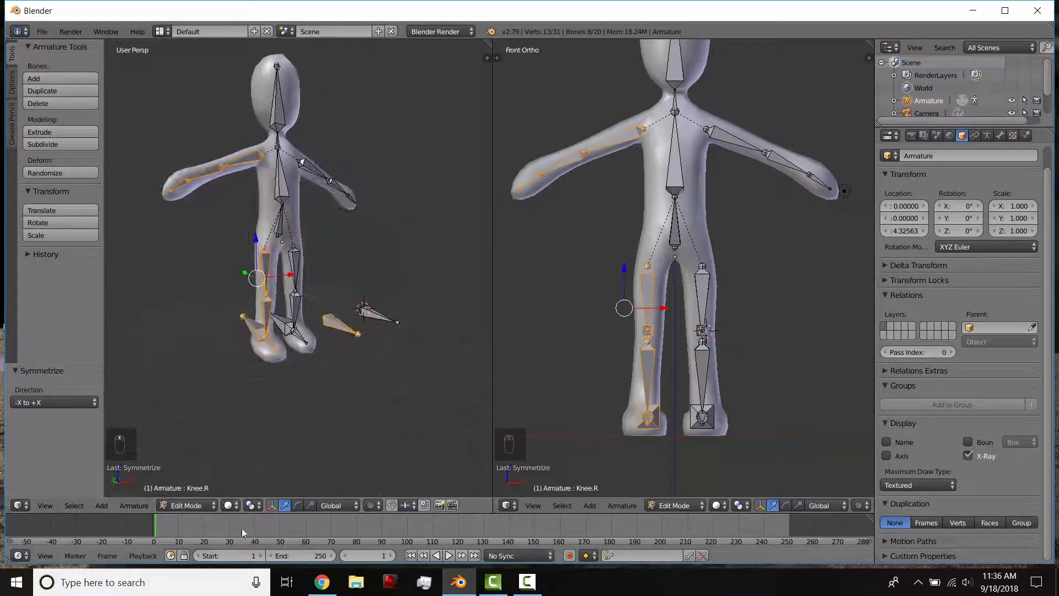
# Return the symmetrized armature to Pose Mode and reset the location and rotation of every bone.
pyautogui.click(194, 505)
pyautogui.click(189, 462)
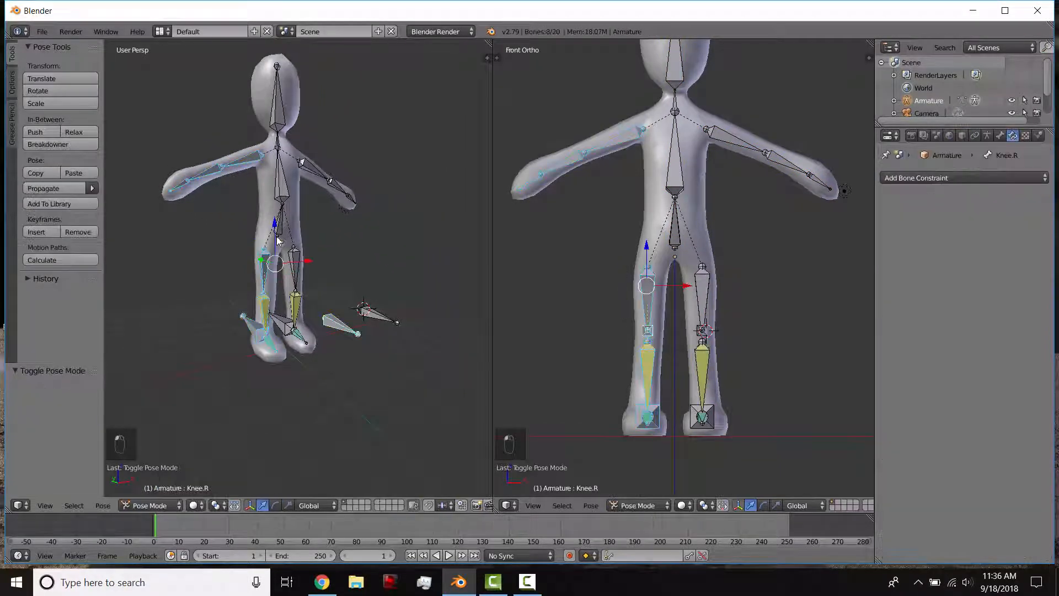
pyautogui.click(278, 226)
pyautogui.moveTo(278, 233); pyautogui.dragTo(280, 229)
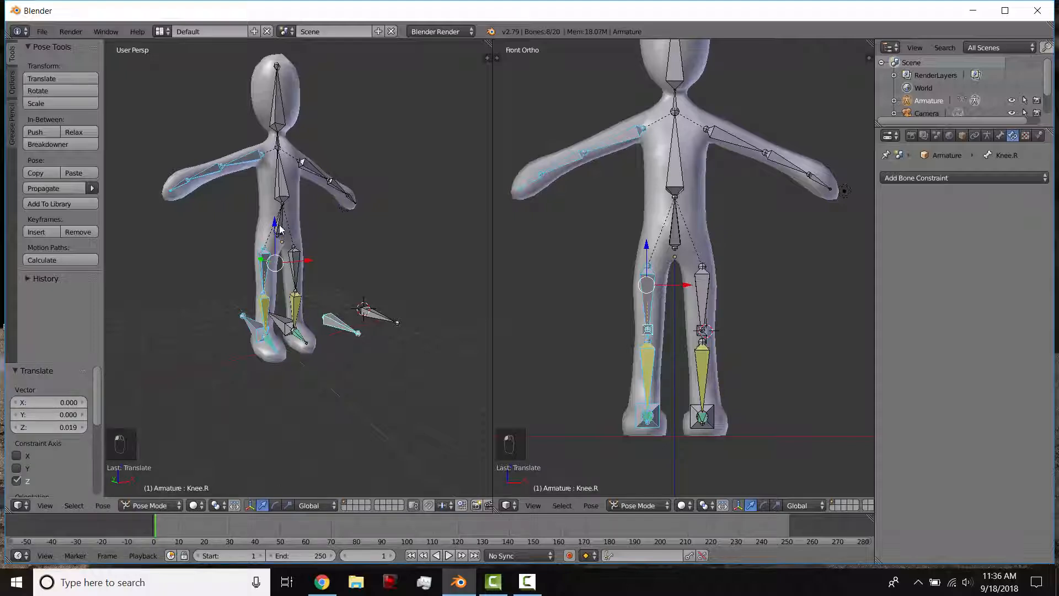
pyautogui.press('a')
pyautogui.press('a')
pyautogui.press('a')
pyautogui.hotkey('alt', 'g')
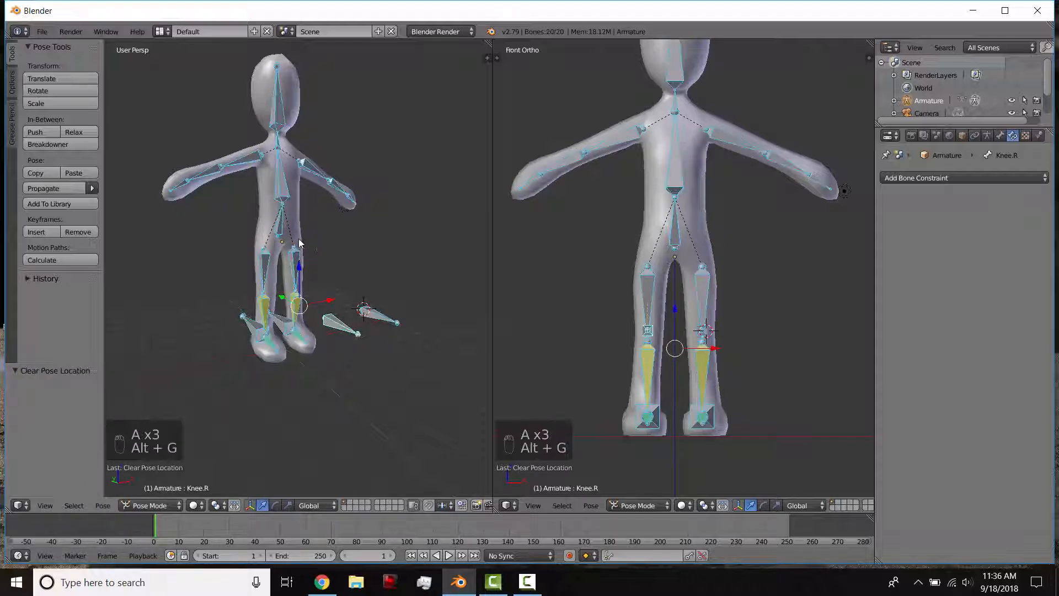
pyautogui.hotkey('alt', 'r')
# Test how both knees bend by lowering only the Butt bone about 1.04 in Z.
pyautogui.press('a')
pyautogui.rightClick(281, 213)
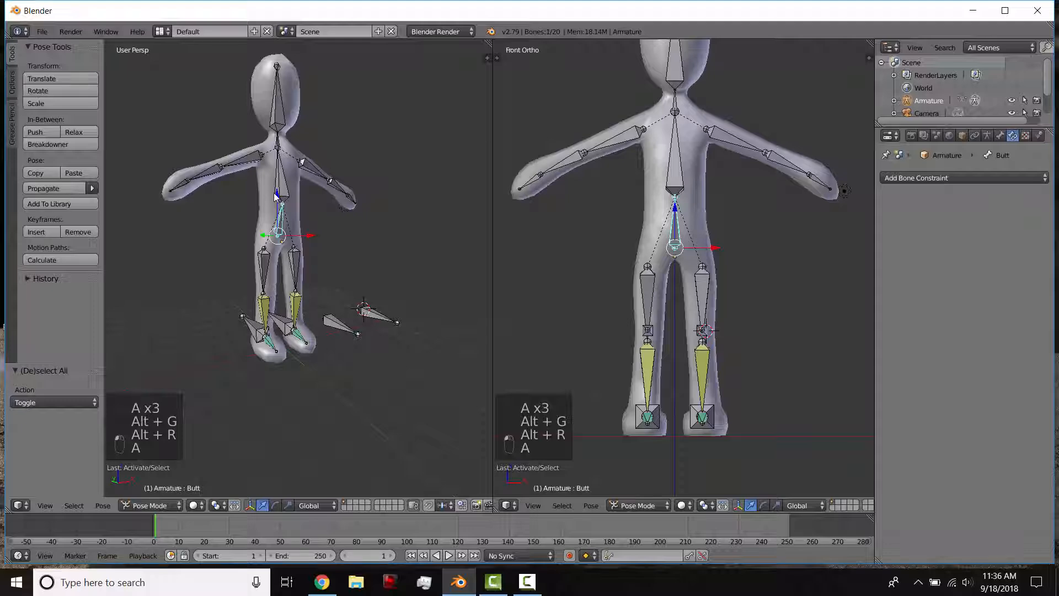
pyautogui.moveTo(274, 193); pyautogui.dragTo(274, 251)
pyautogui.scroll(3, 276, 329)
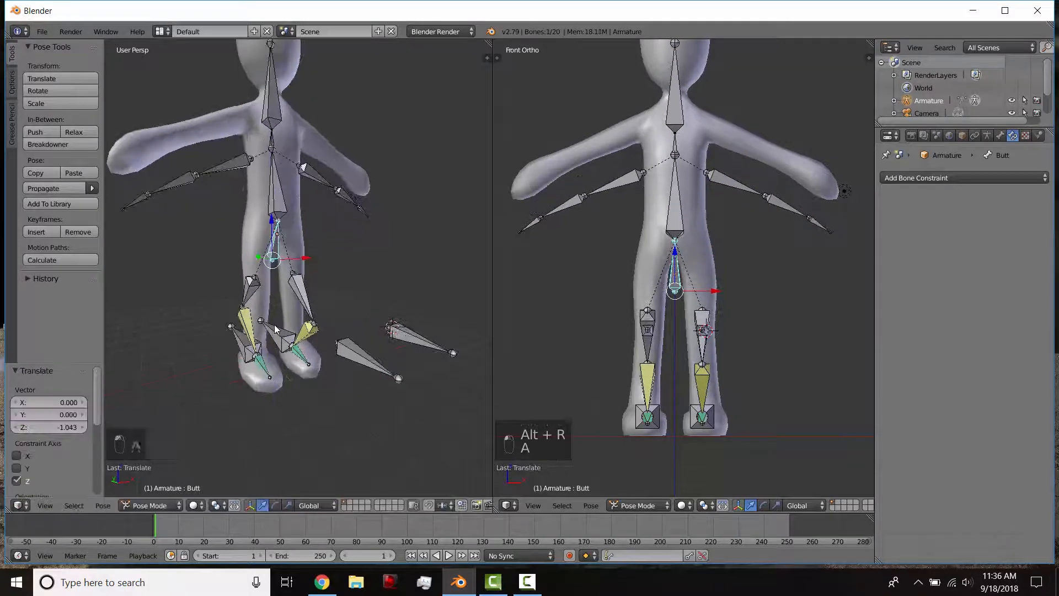
pyautogui.moveTo(275, 329); pyautogui.dragTo(298, 346, button='middle')
# Set the pole angle of the LegLow.R bone's IK constraint to 0°.
pyautogui.rightClick(206, 339)
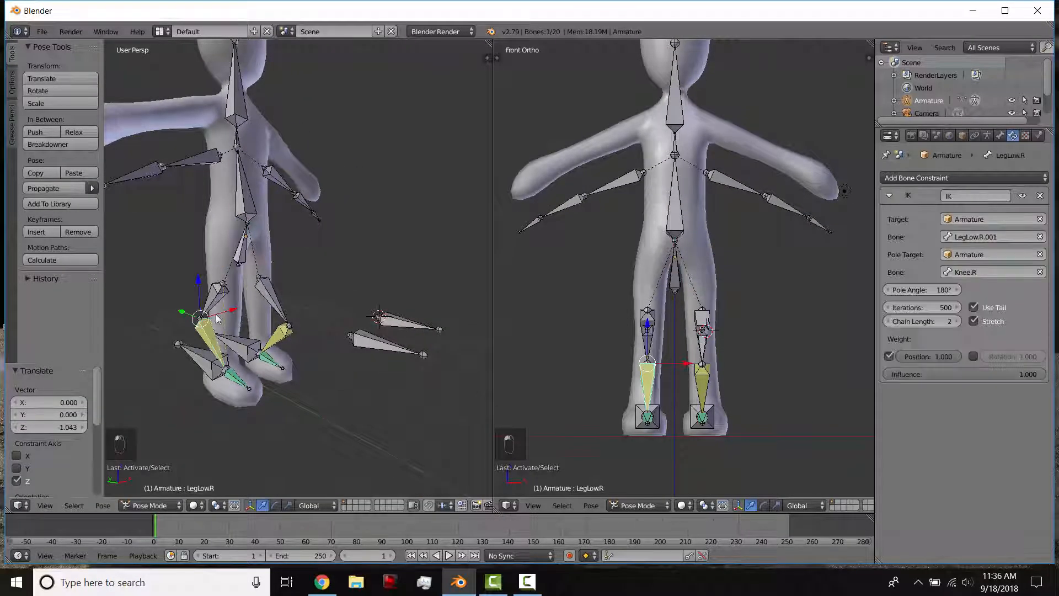
pyautogui.press('Return')
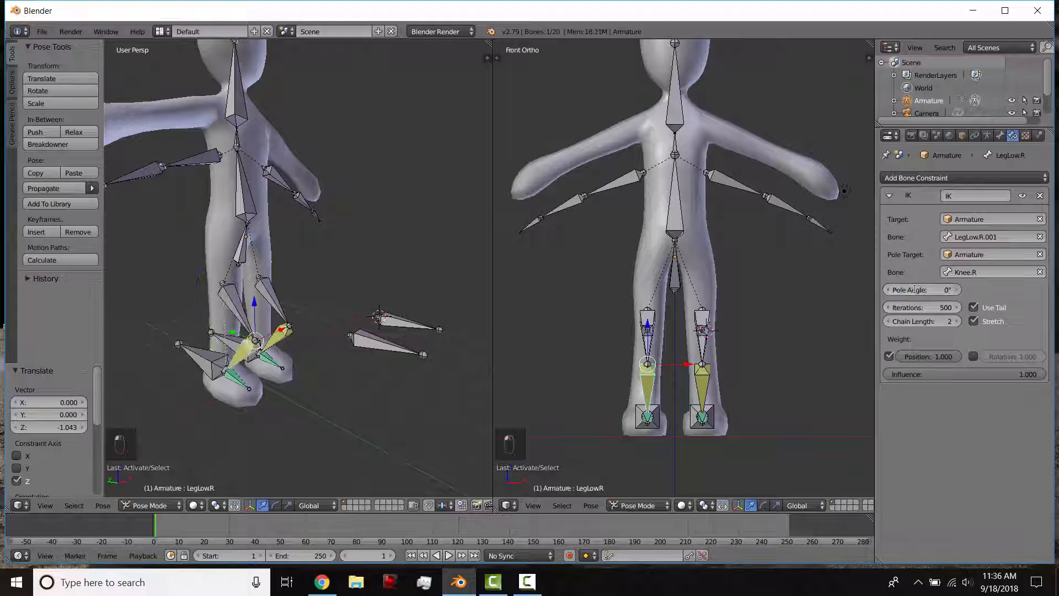
pyautogui.moveTo(925, 287)
pyautogui.mouseDown()
pyautogui.moveTo(893, 287)
pyautogui.moveTo(931, 290)
pyautogui.mouseUp()
pyautogui.click(930, 290)
pyautogui.write('0')
pyautogui.press('Return')
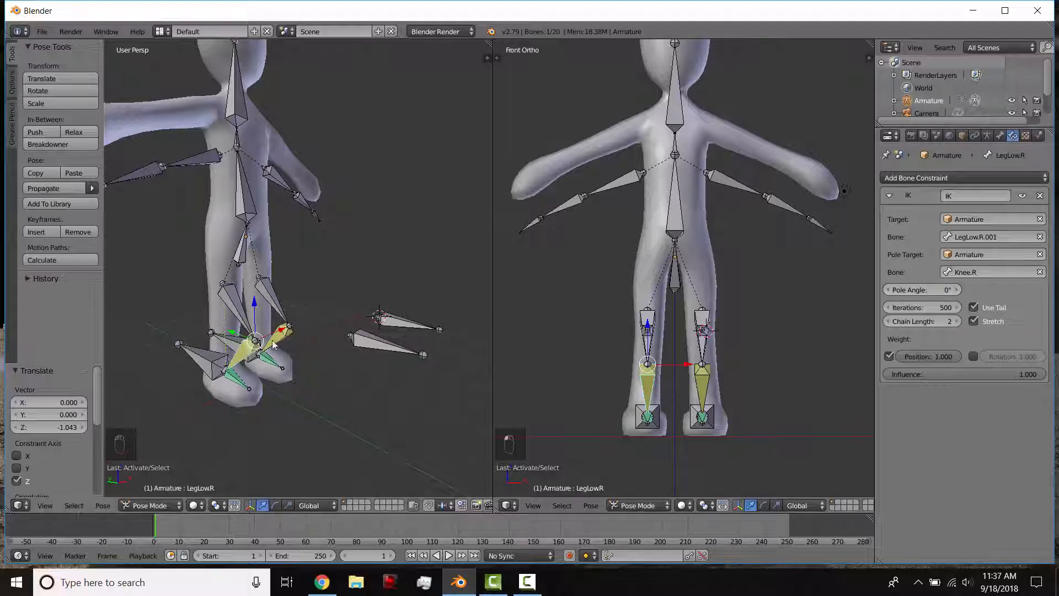
# Select all bones and clear their pose location.
pyautogui.moveTo(353, 359); pyautogui.dragTo(309, 312, button='middle')
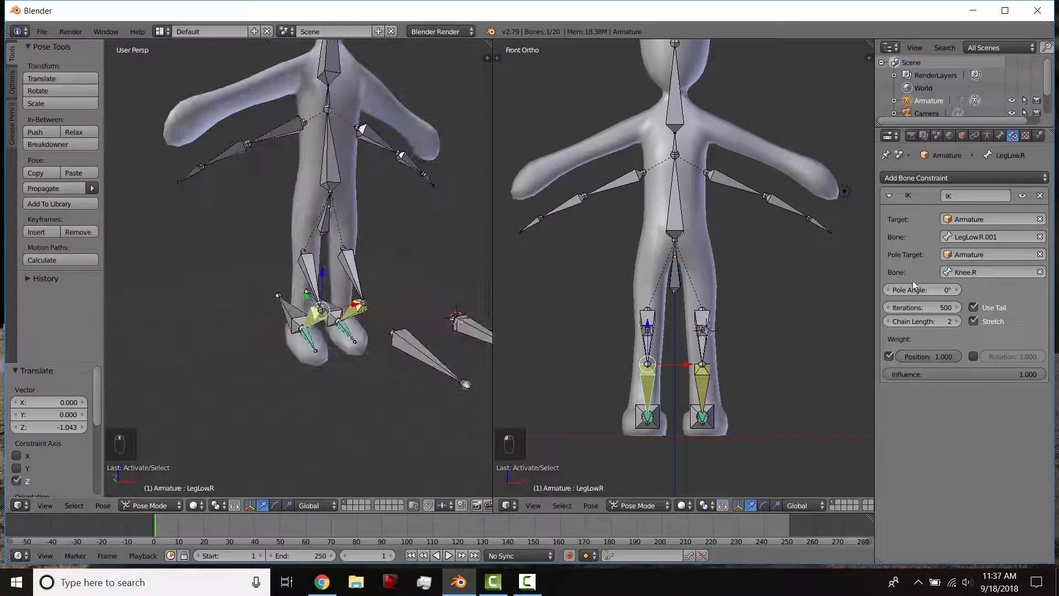
pyautogui.moveTo(184, 334); pyautogui.dragTo(380, 310, button='middle')
pyautogui.press('a')
pyautogui.press('a')
pyautogui.press('a')
pyautogui.hotkey('alt', 'g')
pyautogui.scroll(-2, 353, 297)
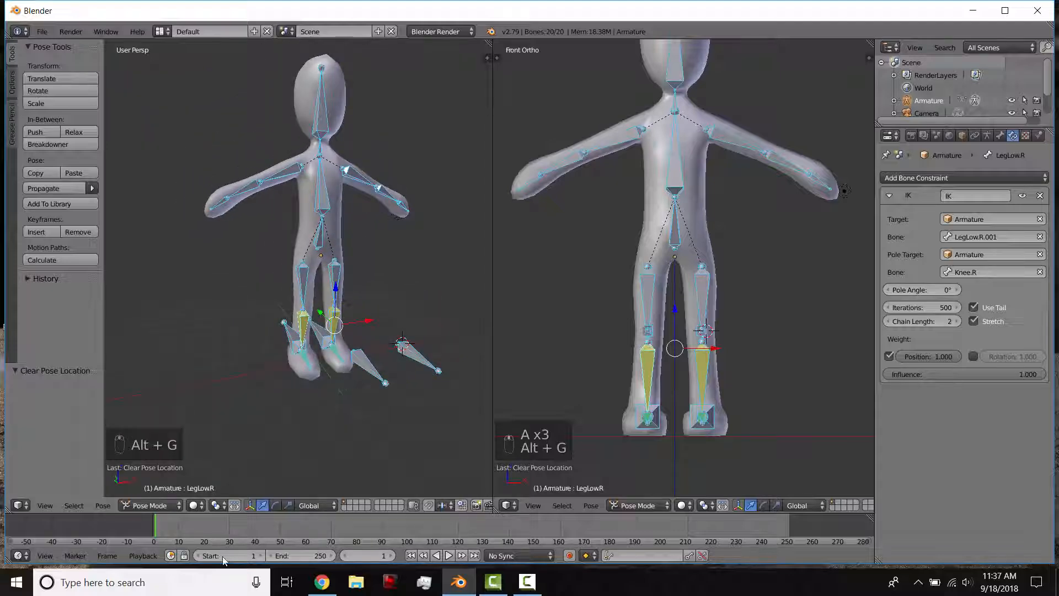
# Switch to Object Mode and parent the Human mesh to the Armature using Armature Deform With Automatic Weights.
pyautogui.click(150, 505)
pyautogui.click(160, 477)
pyautogui.moveTo(296, 413); pyautogui.dragTo(331, 319, button='middle')
pyautogui.press('Tab')
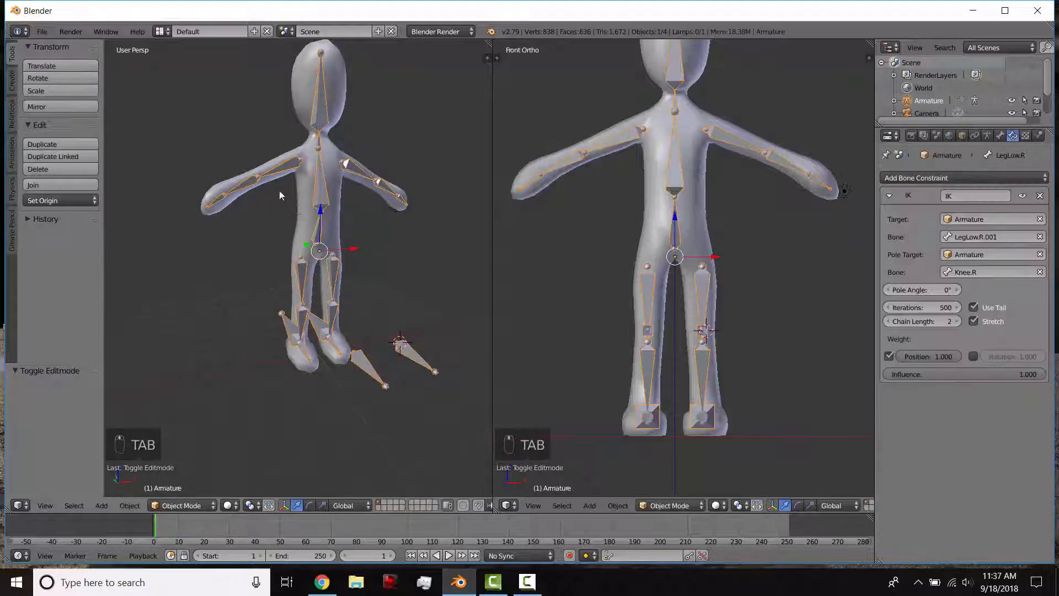
pyautogui.rightClick(297, 204)
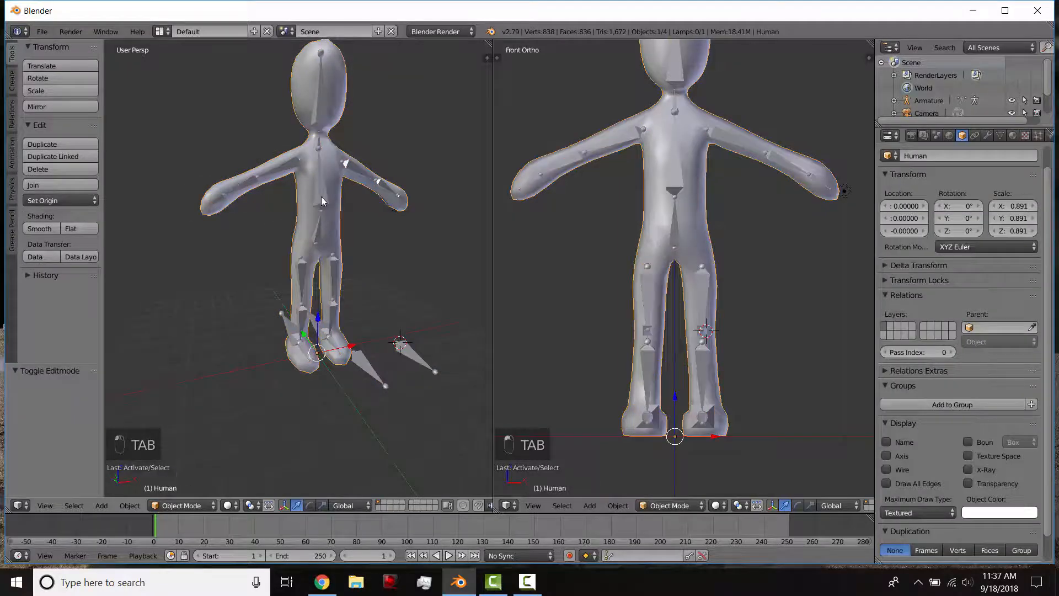
pyautogui.keyDown('shift'); pyautogui.rightClick(322, 201); pyautogui.keyUp('shift')
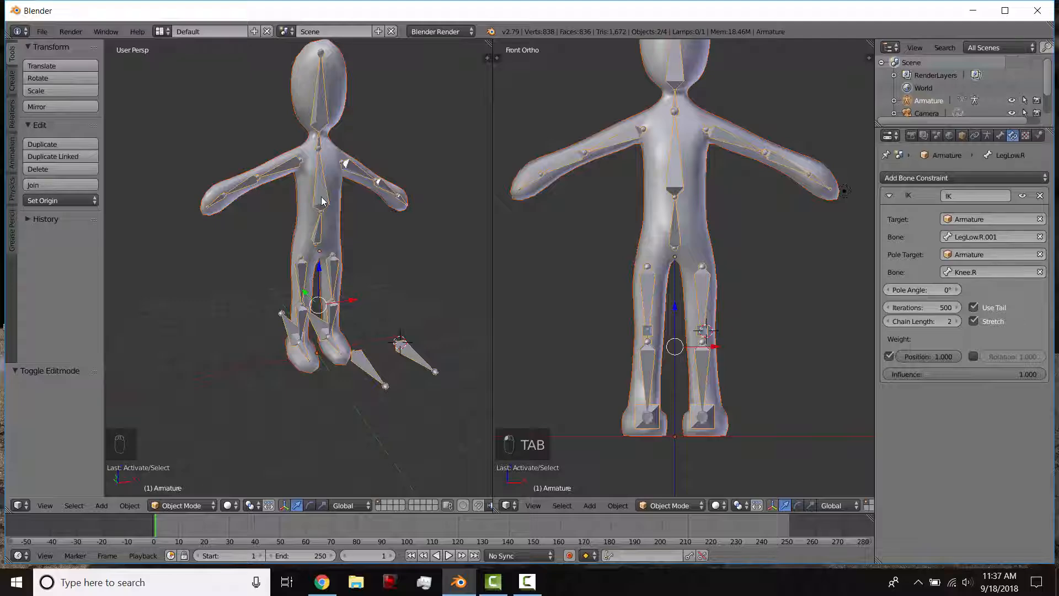
pyautogui.hotkey('ctrl', 'p')
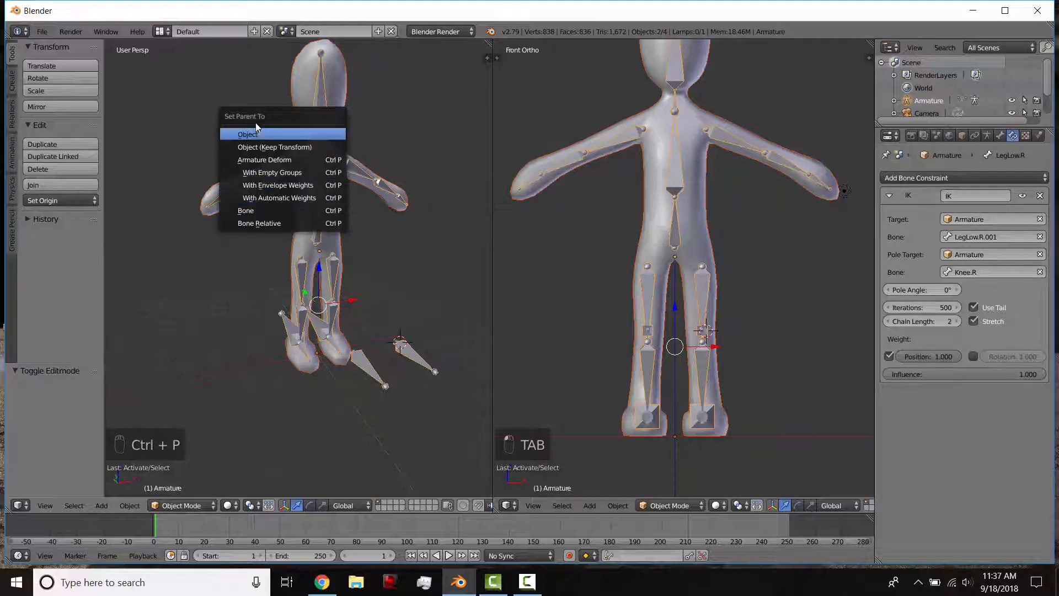
pyautogui.click(267, 197)
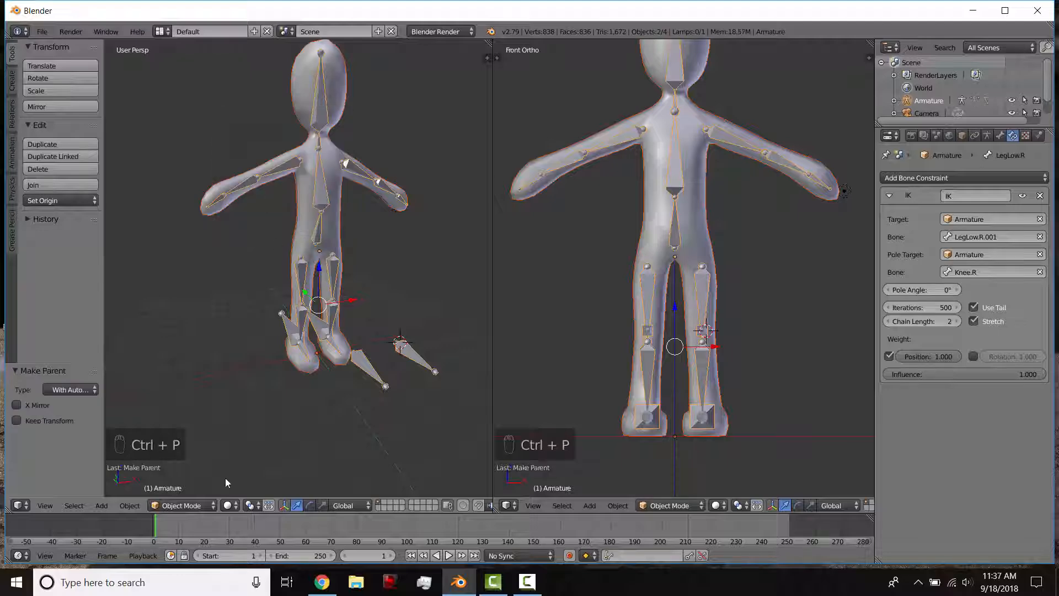
# Switch to Pose Mode and test the mesh deformation by temporarily moving the Butt bone, cancelling the move.
pyautogui.click(182, 505)
pyautogui.click(171, 461)
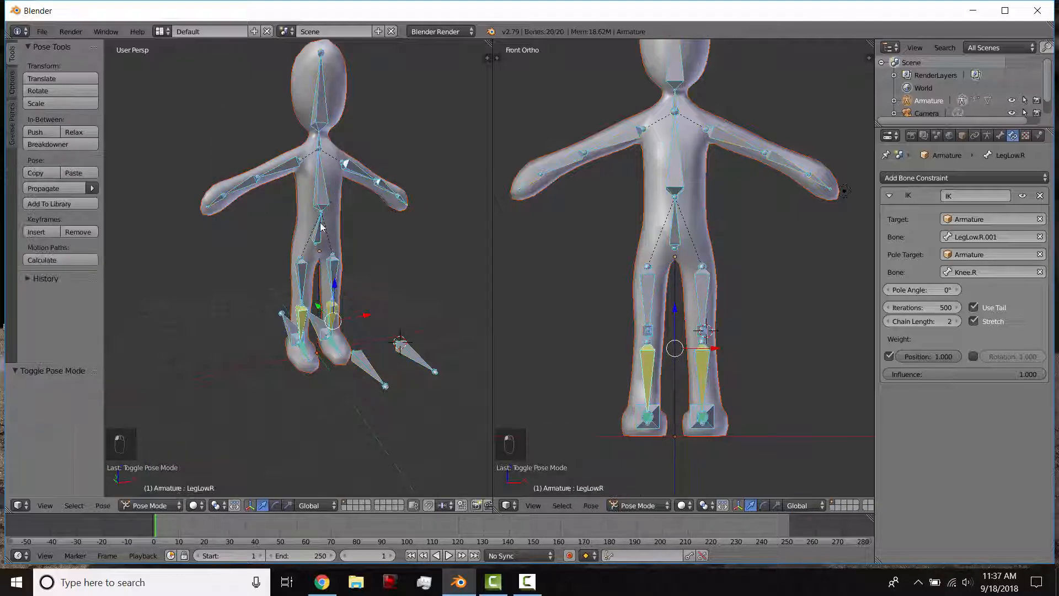
pyautogui.rightClick(321, 225)
pyautogui.press('g')
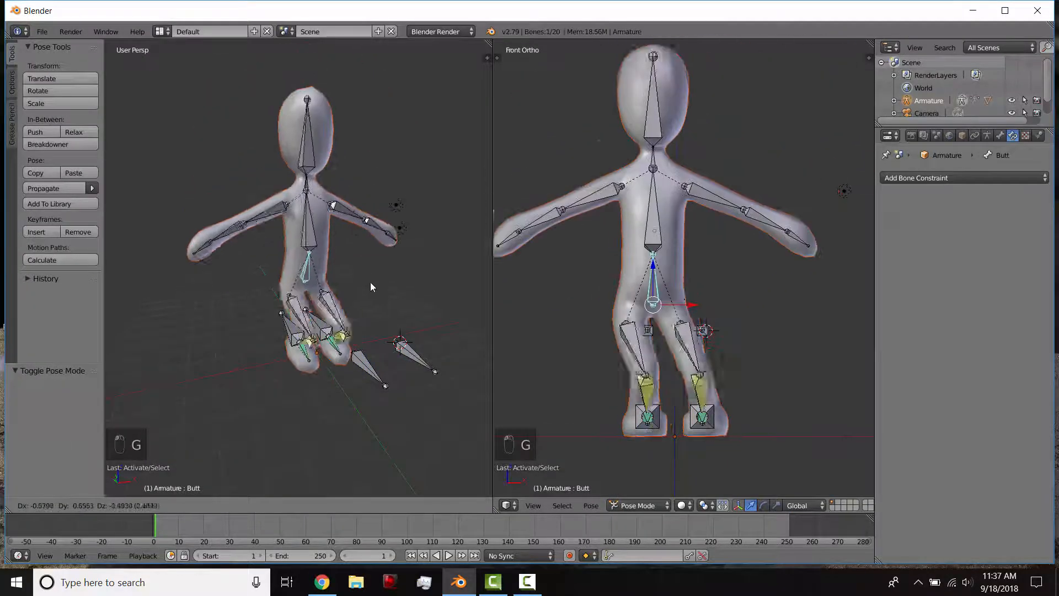
pyautogui.rightClick(372, 219)
# Test the arm deformation by temporarily rotating the ArmUp.R bone and a left arm bone, cancelling each rotation.
pyautogui.rightClick(286, 164)
pyautogui.press('r')
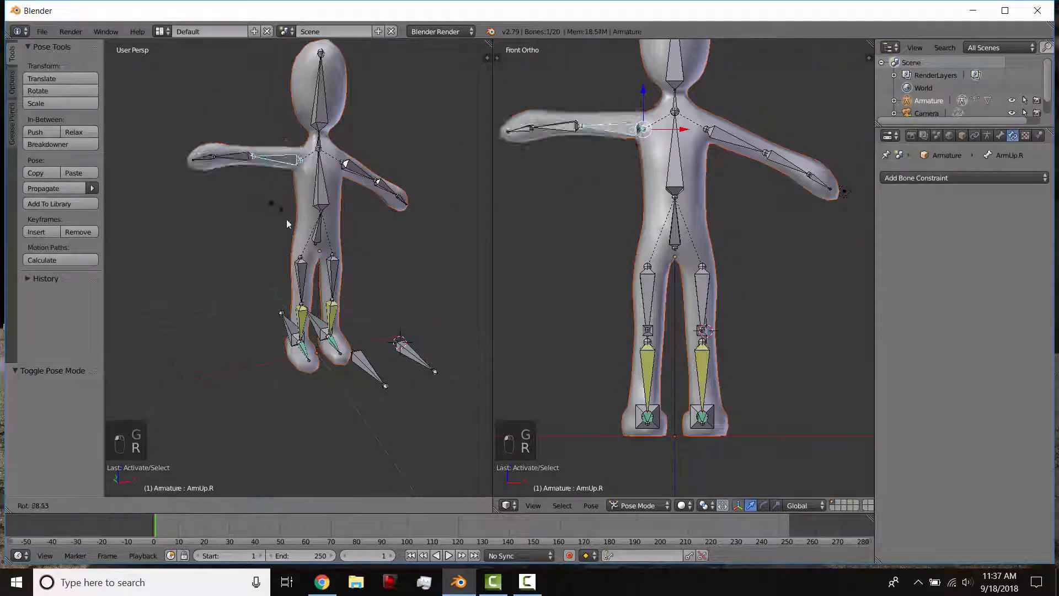
pyautogui.rightClick(287, 220)
pyautogui.rightClick(361, 172)
pyautogui.press('r')
pyautogui.rightClick(370, 136)
# Test the upper-body deformation by temporarily rotating the Head bone and the Chest bone about Z, cancelling both rotations.
pyautogui.rightClick(329, 104)
pyautogui.press('r')
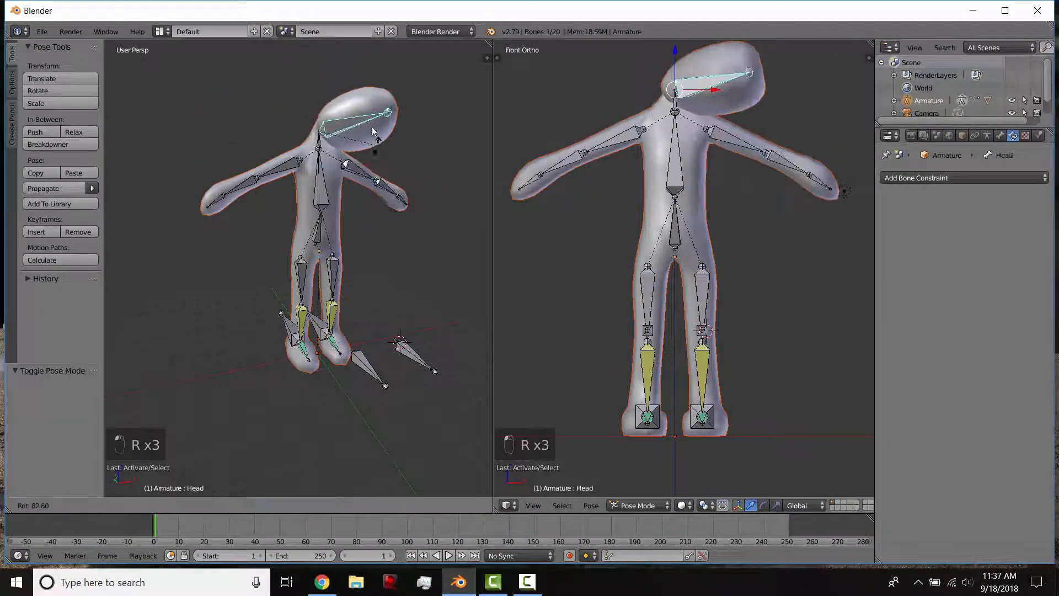
pyautogui.rightClick(372, 128)
pyautogui.rightClick(318, 177)
pyautogui.press('r')
pyautogui.press('z')
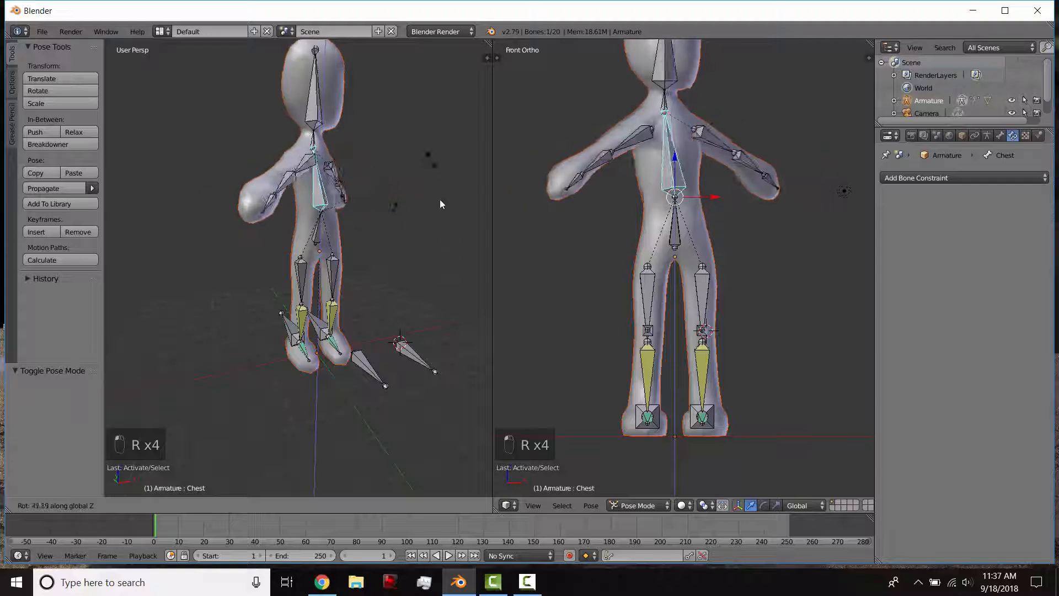
pyautogui.rightClick(413, 321)
# Switch the armature to Edit Mode and snap the 3D cursor to the scene centre.
pyautogui.moveTo(306, 289); pyautogui.dragTo(355, 358, button='middle')
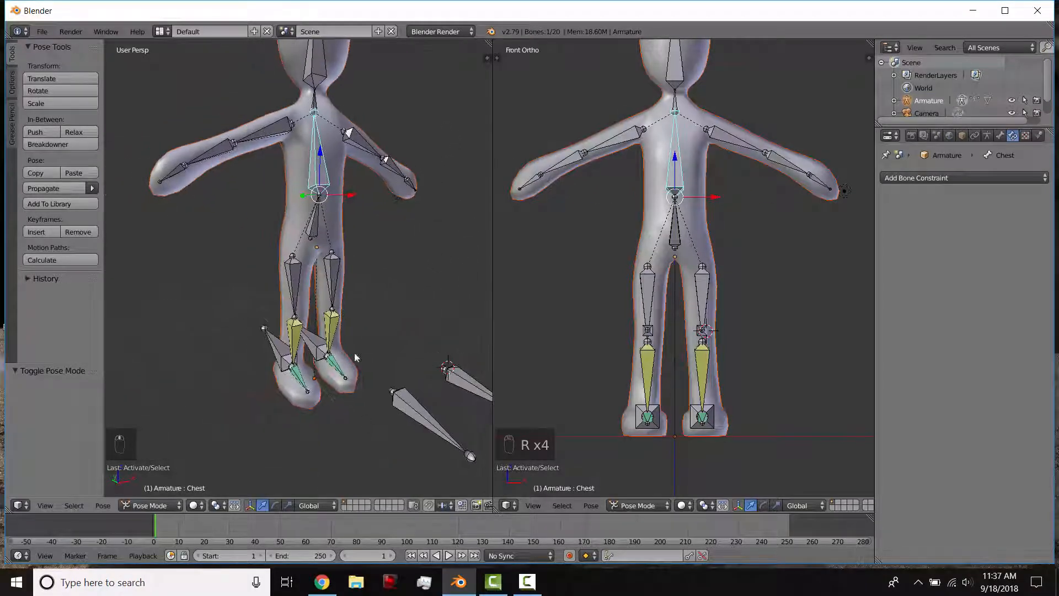
pyautogui.click(166, 505)
pyautogui.click(166, 476)
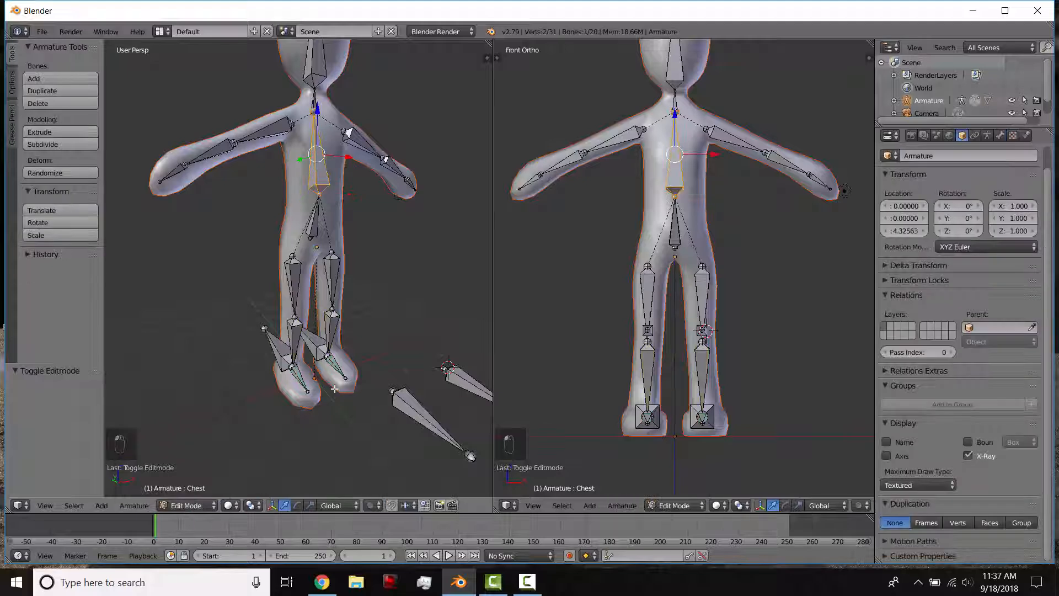
pyautogui.moveTo(276, 331); pyautogui.dragTo(336, 381, button='middle')
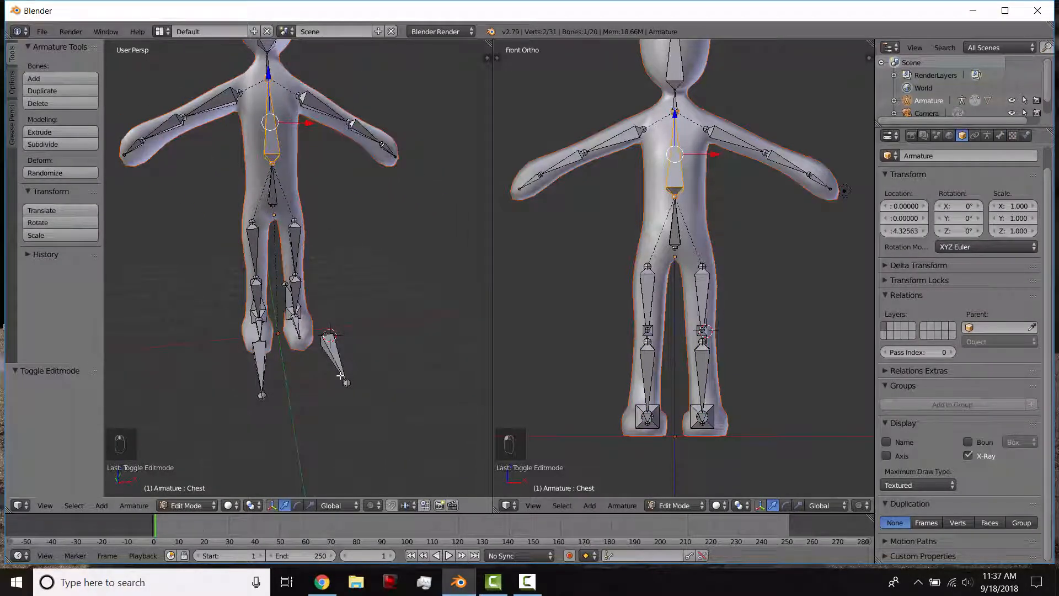
pyautogui.hotkey('shift', 's')
pyautogui.click(341, 374)
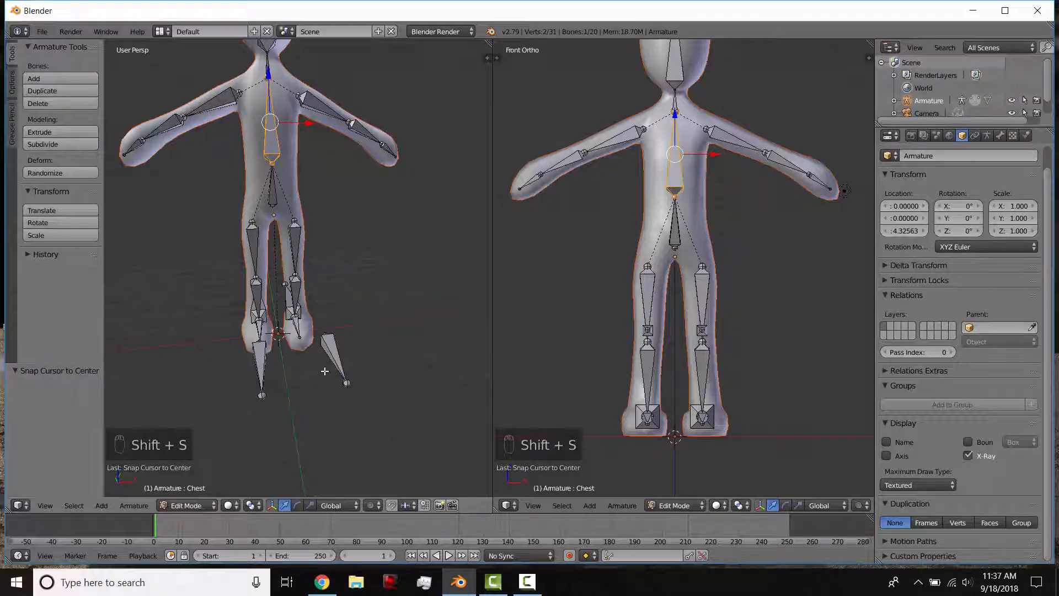
# Add a new bone to the armature at the 3D cursor, between the feet.
pyautogui.hotkey('shift', 'a')
pyautogui.moveTo(288, 309); pyautogui.dragTo(309, 295, button='middle')
pyautogui.press('KP_1')
pyautogui.scroll(3, 394, 380)
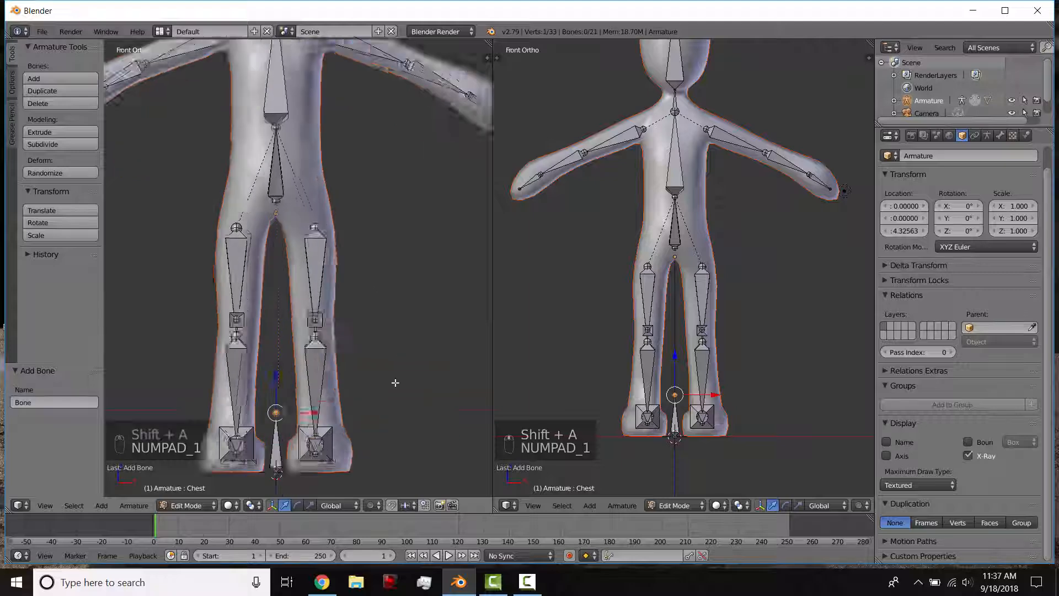
# In the right side view, rotate the new bone about -93° so it lies nearly flat, and move it to ground level beneath the feet.
pyautogui.keyDown('shift'); pyautogui.moveTo(382, 393); pyautogui.dragTo(383, 241, button='middle'); pyautogui.keyUp('shift')
pyautogui.press('KP_3')
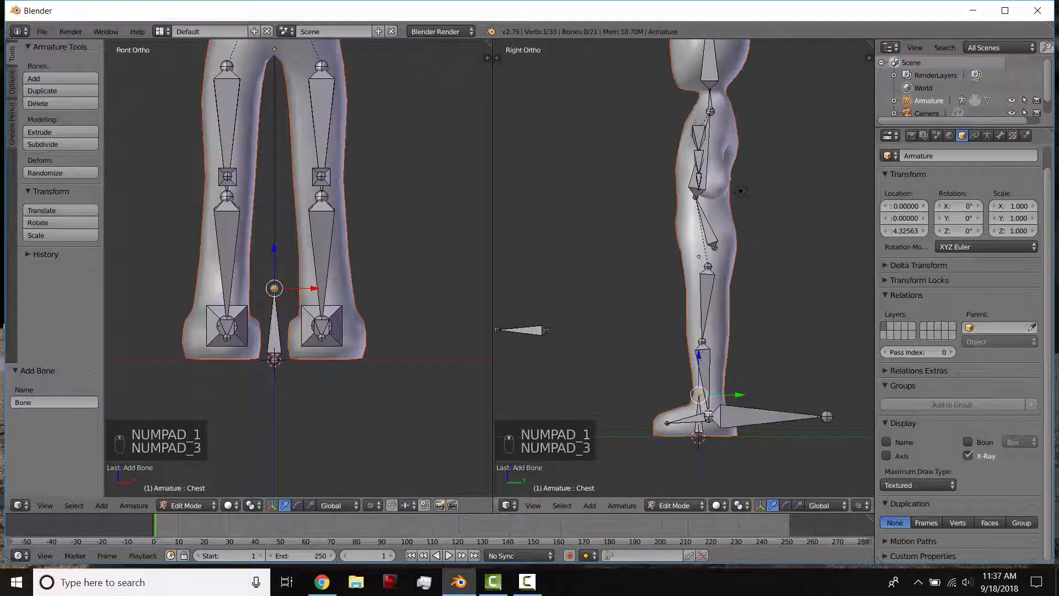
pyautogui.keyDown('shift'); pyautogui.moveTo(721, 463); pyautogui.dragTo(720, 343, button='middle'); pyautogui.keyUp('shift')
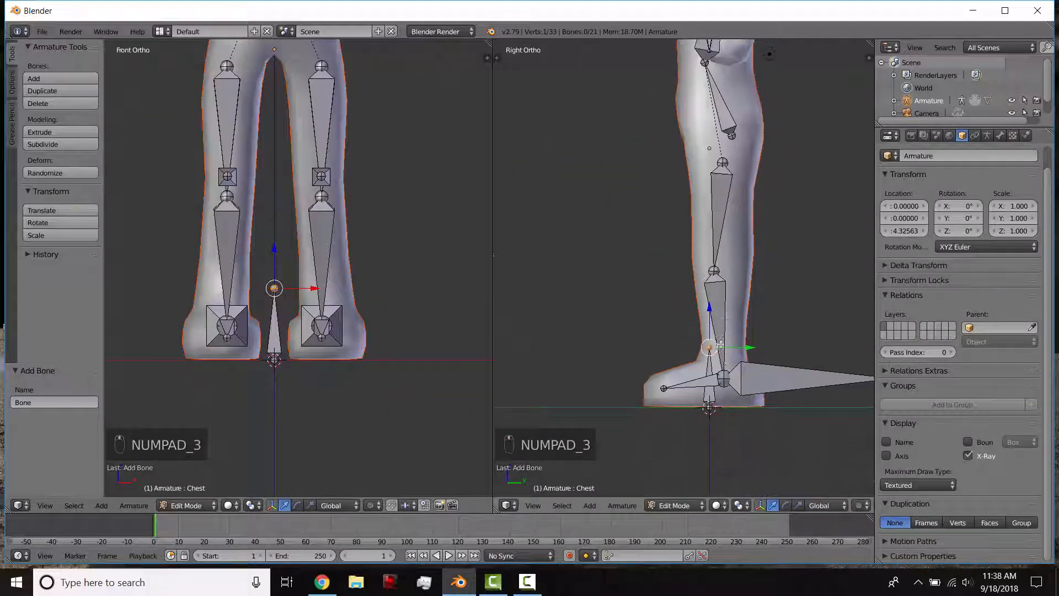
pyautogui.press('l')
pyautogui.press('r')
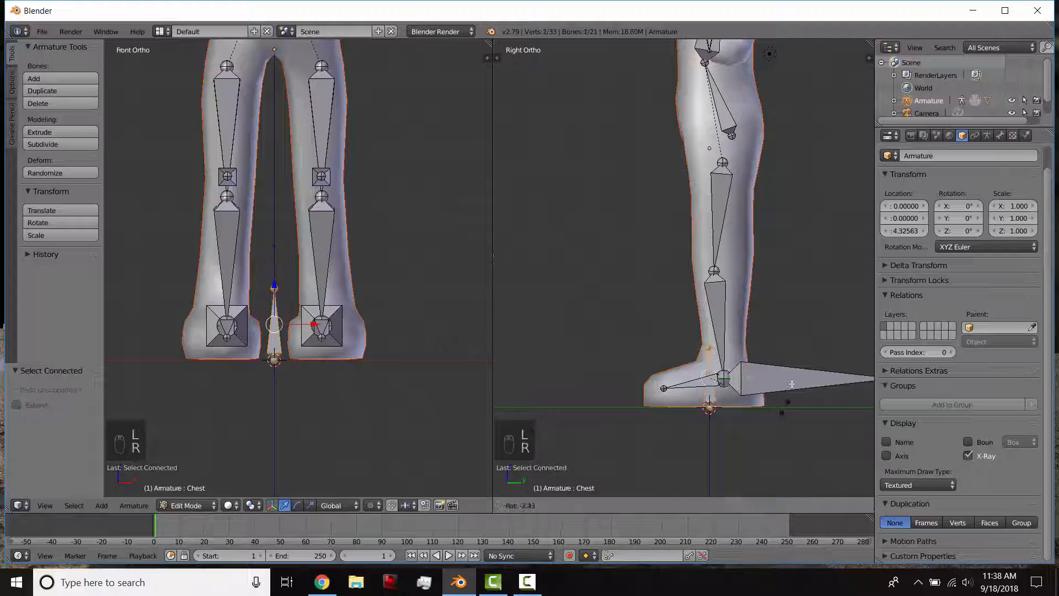
pyautogui.click(747, 293)
pyautogui.press('g')
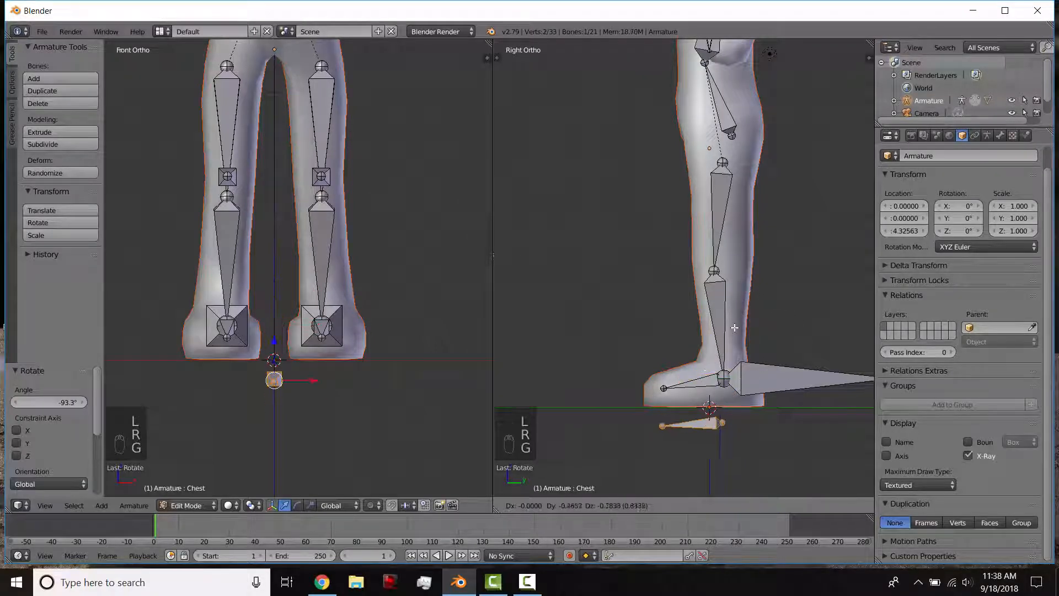
pyautogui.click(734, 319)
# Scale the bone at the feet up about 3.62 times and rotate it about 3.6° to level it with the ground.
pyautogui.press('s')
pyautogui.click(619, 393)
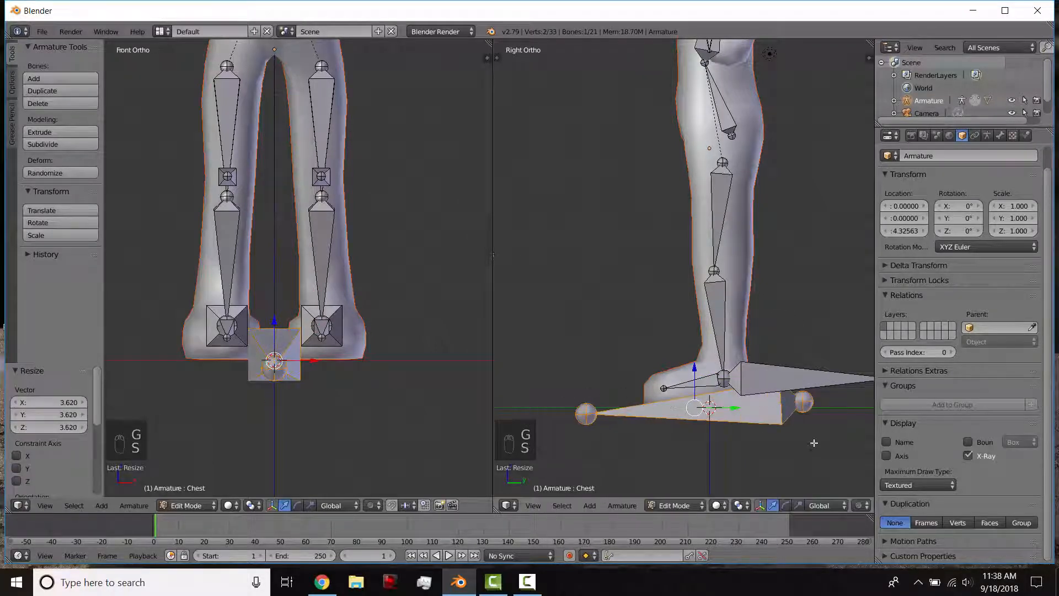
pyautogui.press('r')
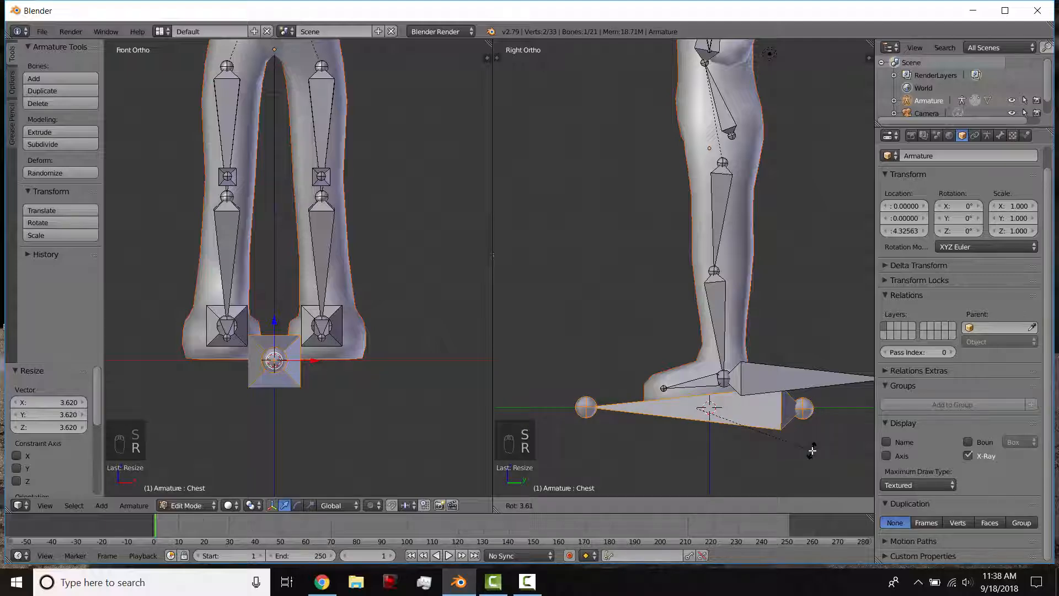
pyautogui.click(812, 451)
# Switch the armature to Pose Mode and test the Butt bone by temporarily moving it, cancelling the move.
pyautogui.moveTo(771, 441); pyautogui.dragTo(667, 245, button='middle')
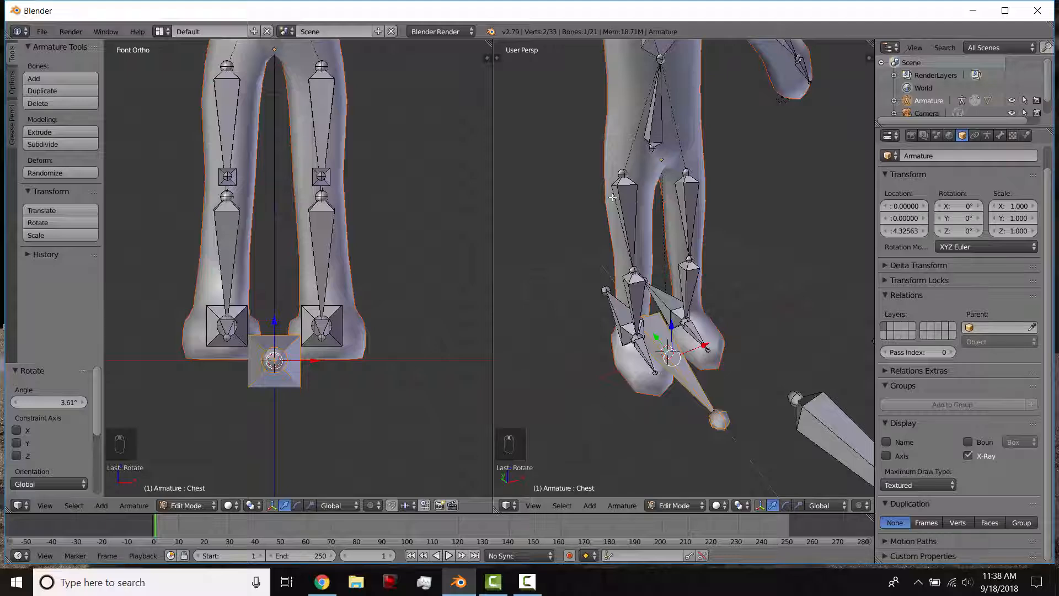
pyautogui.scroll(-3, 707, 288)
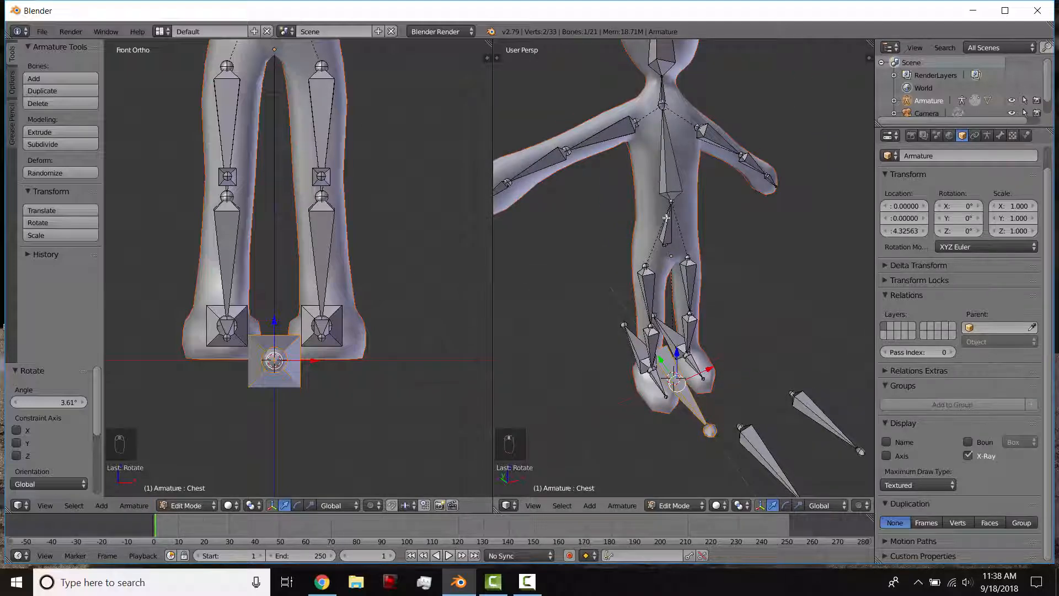
pyautogui.scroll(-1, 291, 162)
pyautogui.keyDown('shift'); pyautogui.moveTo(291, 164); pyautogui.dragTo(302, 261, button='middle'); pyautogui.keyUp('shift')
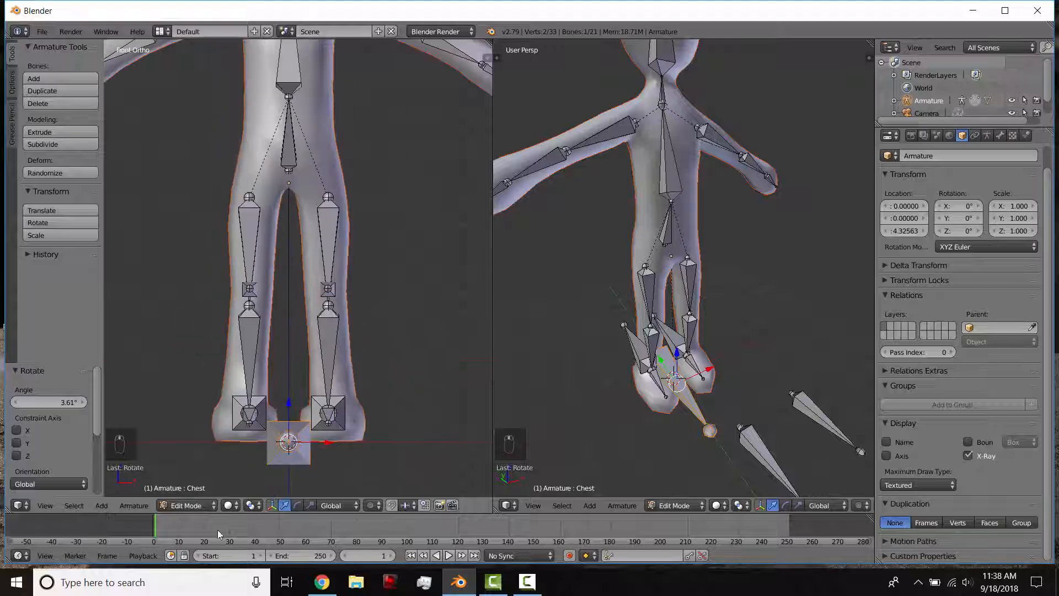
pyautogui.click(200, 504)
pyautogui.click(190, 456)
pyautogui.rightClick(290, 153)
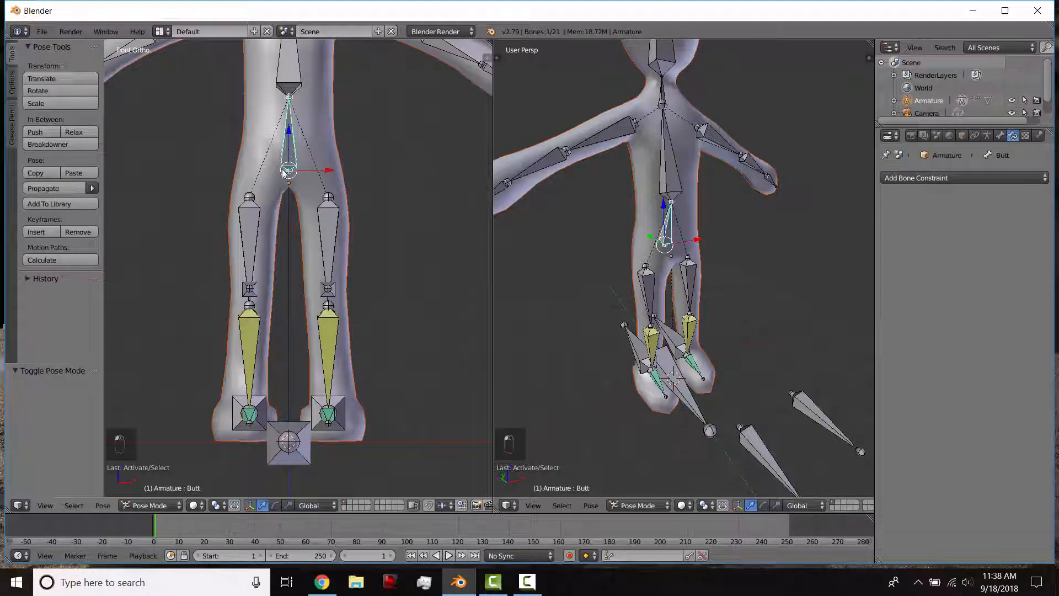
pyautogui.press('g')
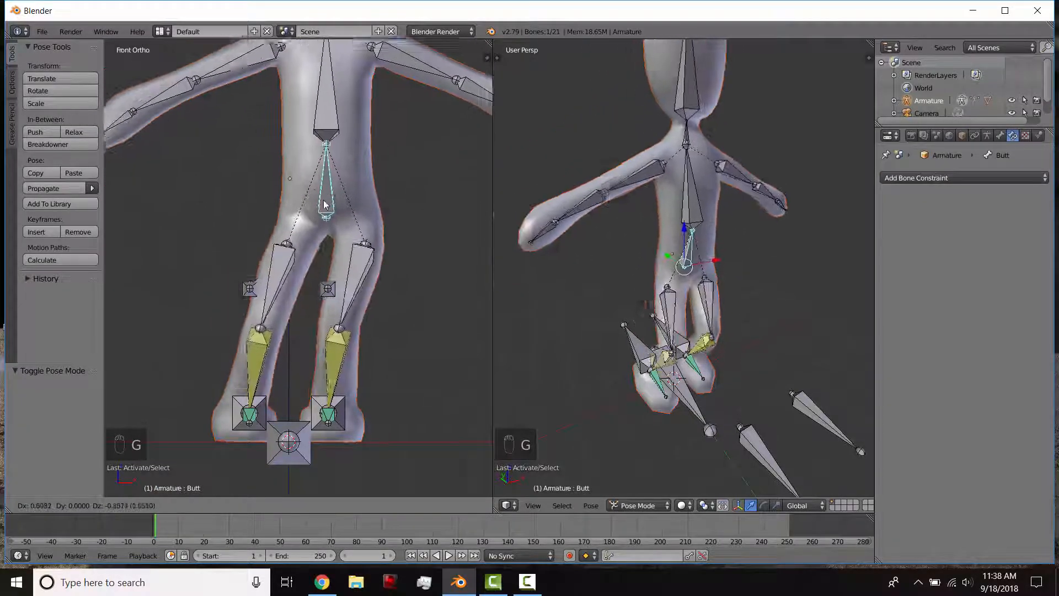
pyautogui.rightClick(324, 205)
# Check the two detached knee target bones in front of the legs, and temporarily move the Butt bone again, cancelling the move.
pyautogui.moveTo(323, 416); pyautogui.dragTo(371, 358, button='middle')
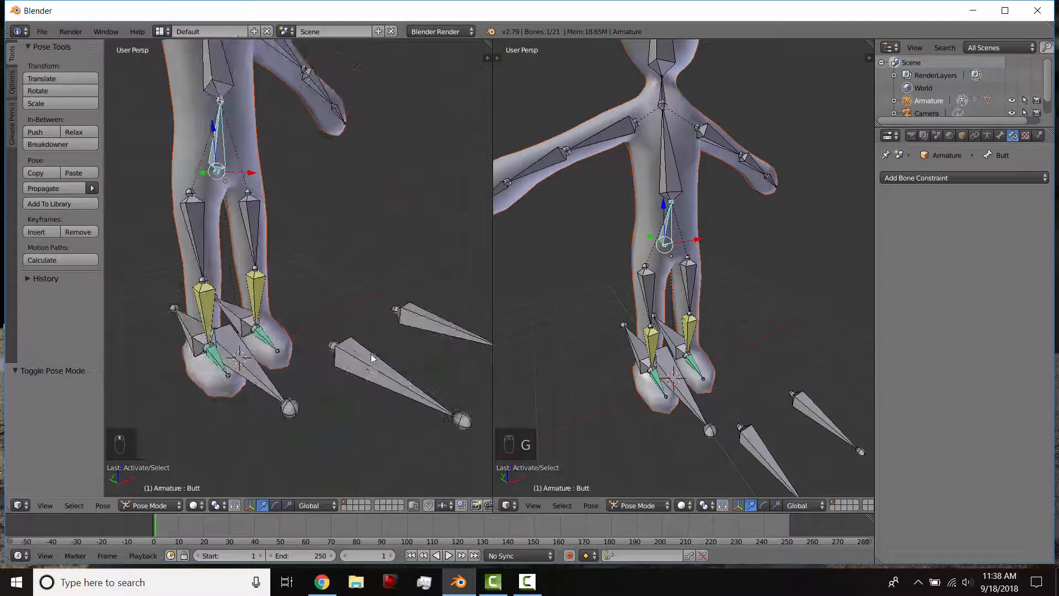
pyautogui.rightClick(371, 358)
pyautogui.rightClick(427, 319)
pyautogui.rightClick(216, 164)
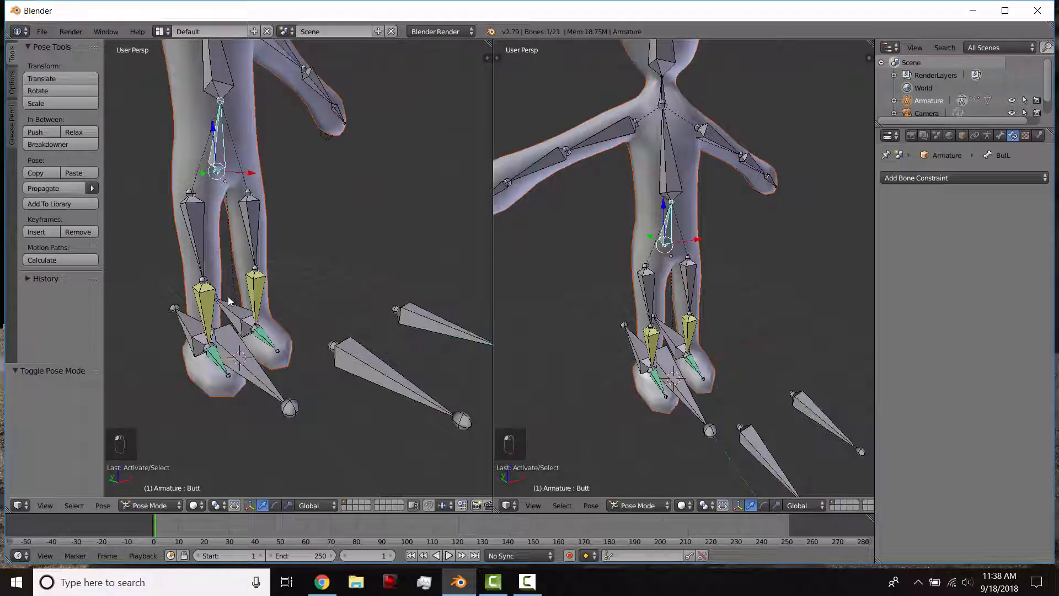
pyautogui.press('g')
pyautogui.rightClick(264, 240)
pyautogui.moveTo(336, 342); pyautogui.dragTo(256, 353, button='middle')
# Return the armature to Edit Mode and rename the large bone at the feet MasterControl.
pyautogui.click(168, 506)
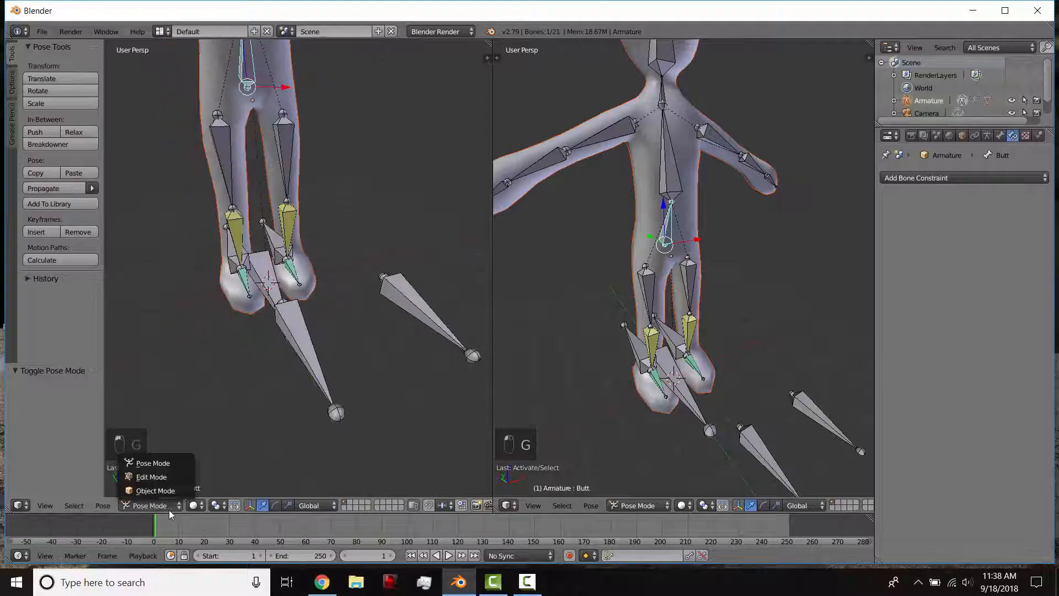
pyautogui.click(166, 476)
pyautogui.moveTo(260, 232); pyautogui.dragTo(308, 278, button='middle')
pyautogui.rightClick(299, 271)
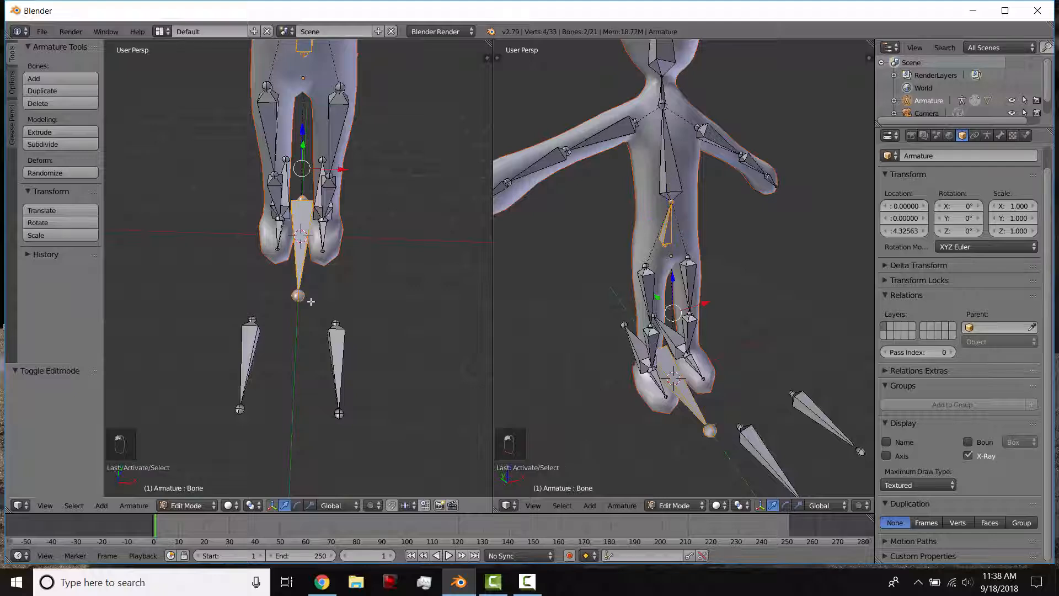
pyautogui.rightClick(290, 269)
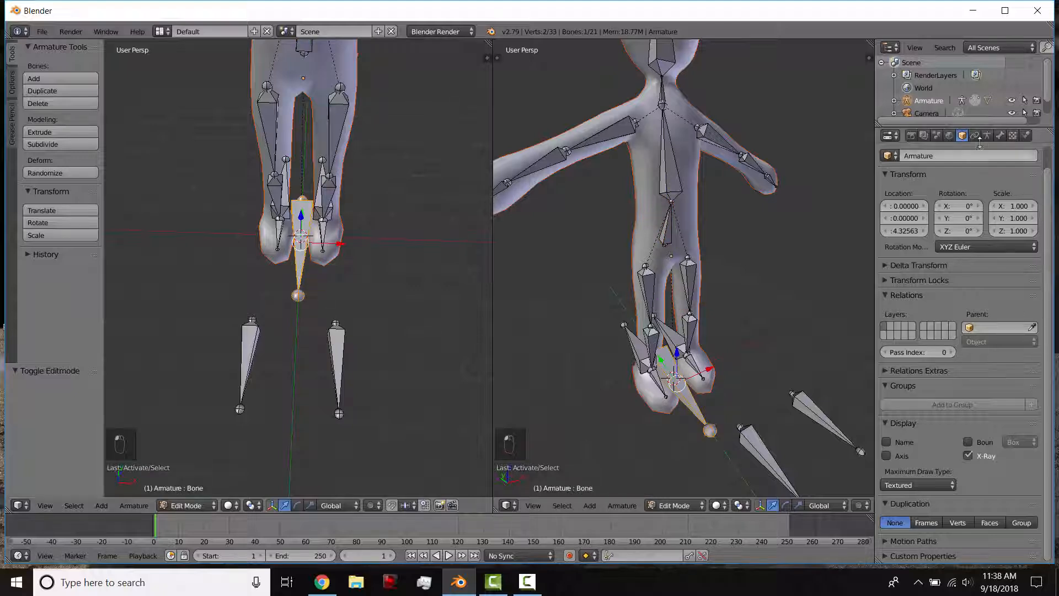
pyautogui.click(999, 135)
pyautogui.click(937, 177)
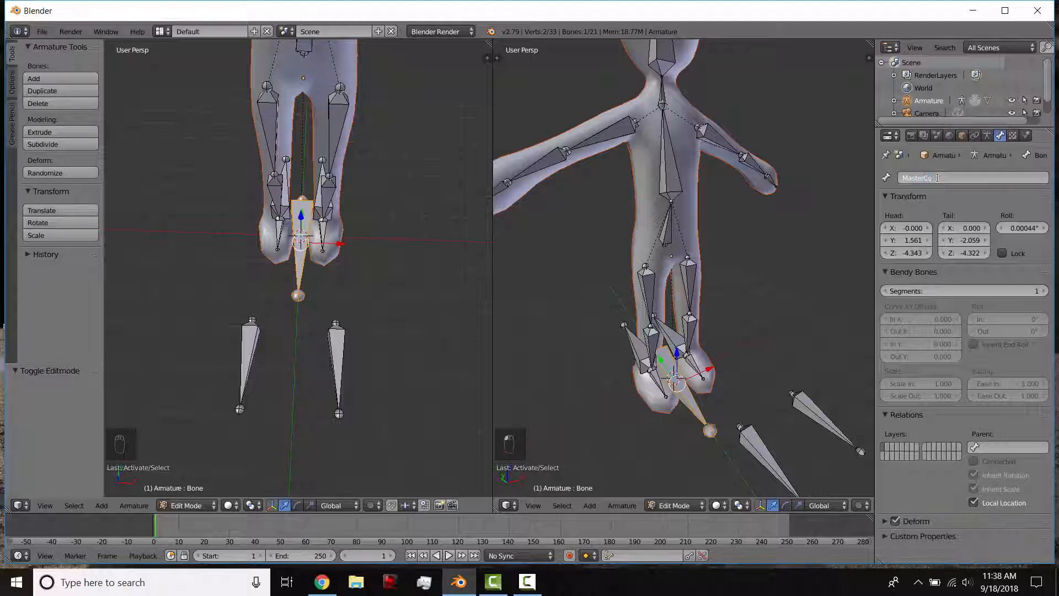
pyautogui.write('MasterControl')
pyautogui.press('Return')
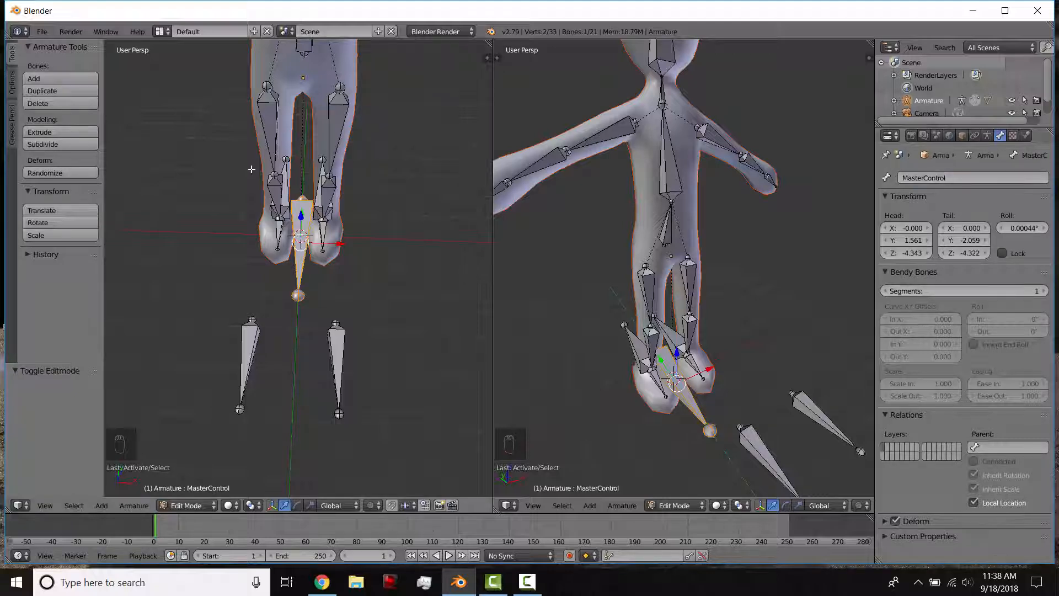
# Parent the Butt bone, both leg IK control bones and both knee target bones to the MasterControl bone with Keep Offset.
pyautogui.moveTo(298, 148); pyautogui.dragTo(301, 127, button='middle')
pyautogui.rightClick(298, 60)
pyautogui.moveTo(315, 240); pyautogui.dragTo(300, 121, button='middle')
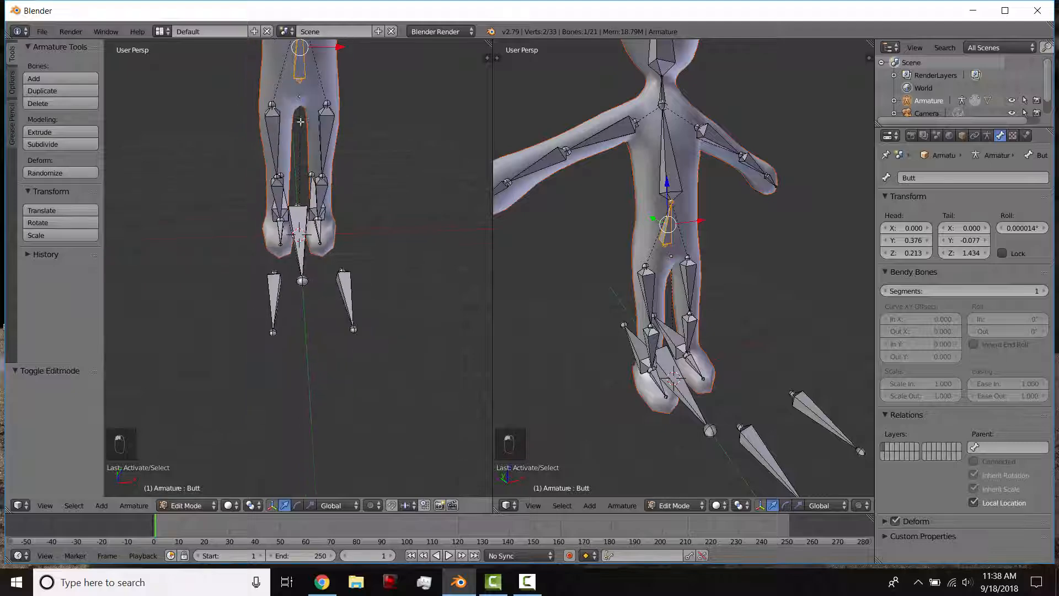
pyautogui.keyDown('shift'); pyautogui.rightClick(303, 264); pyautogui.keyUp('shift')
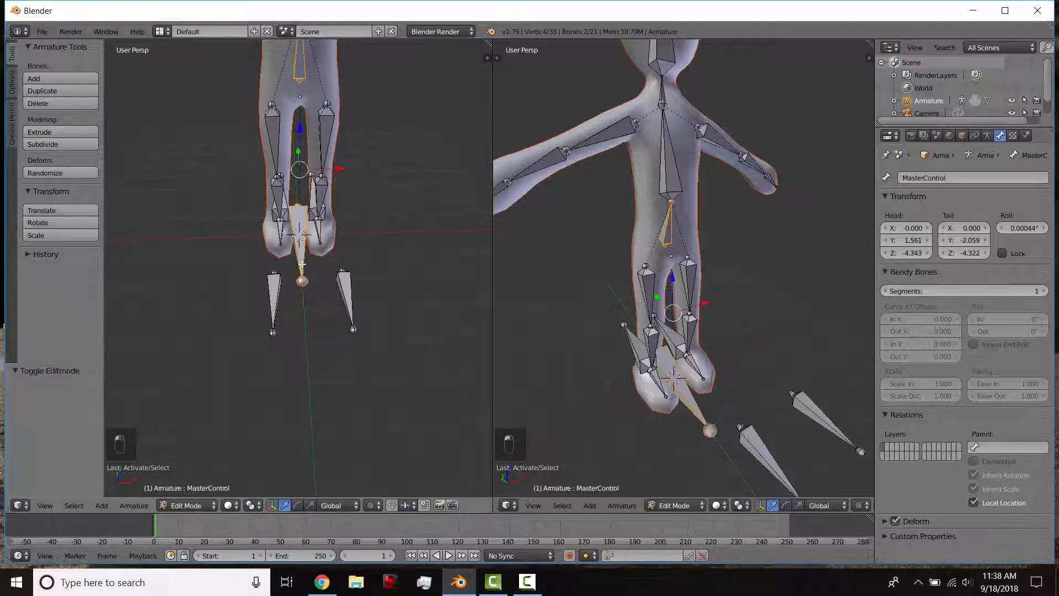
pyautogui.moveTo(302, 264); pyautogui.dragTo(298, 286, button='middle')
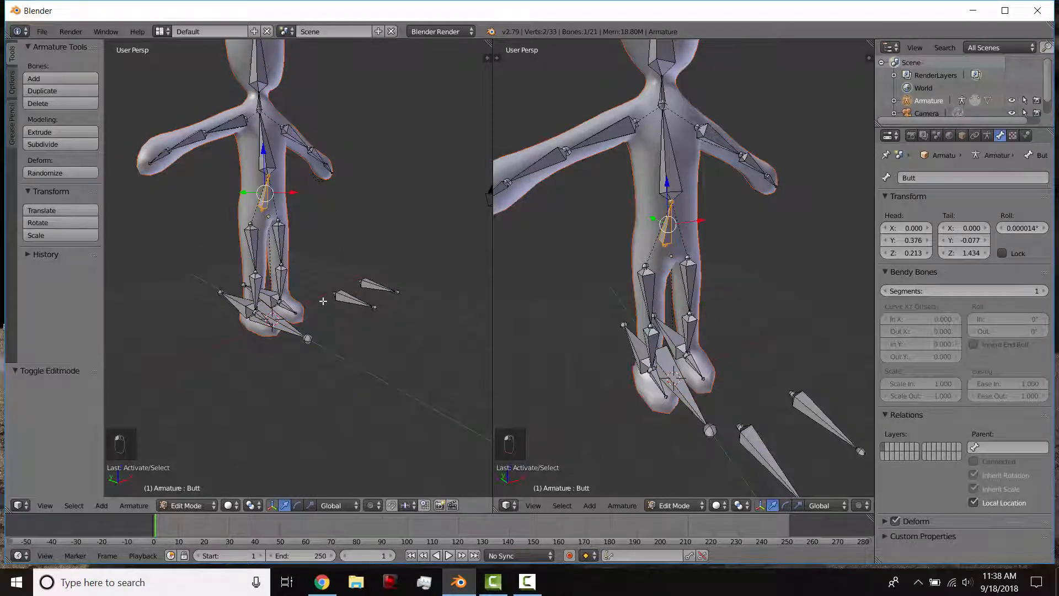
pyautogui.moveTo(322, 300); pyautogui.dragTo(358, 288, button='middle')
pyautogui.keyDown('shift'); pyautogui.rightClick(283, 279); pyautogui.keyUp('shift')
pyautogui.keyDown('shift'); pyautogui.rightClick(241, 264); pyautogui.keyUp('shift')
pyautogui.moveTo(469, 275); pyautogui.dragTo(373, 217, button='middle')
pyautogui.keyDown('shift'); pyautogui.rightClick(463, 286); pyautogui.keyUp('shift')
pyautogui.keyDown('shift'); pyautogui.rightClick(471, 264); pyautogui.keyUp('shift')
pyautogui.keyDown('shift'); pyautogui.rightClick(355, 273); pyautogui.keyUp('shift')
pyautogui.hotkey('ctrl', 'p')
pyautogui.click(339, 285)
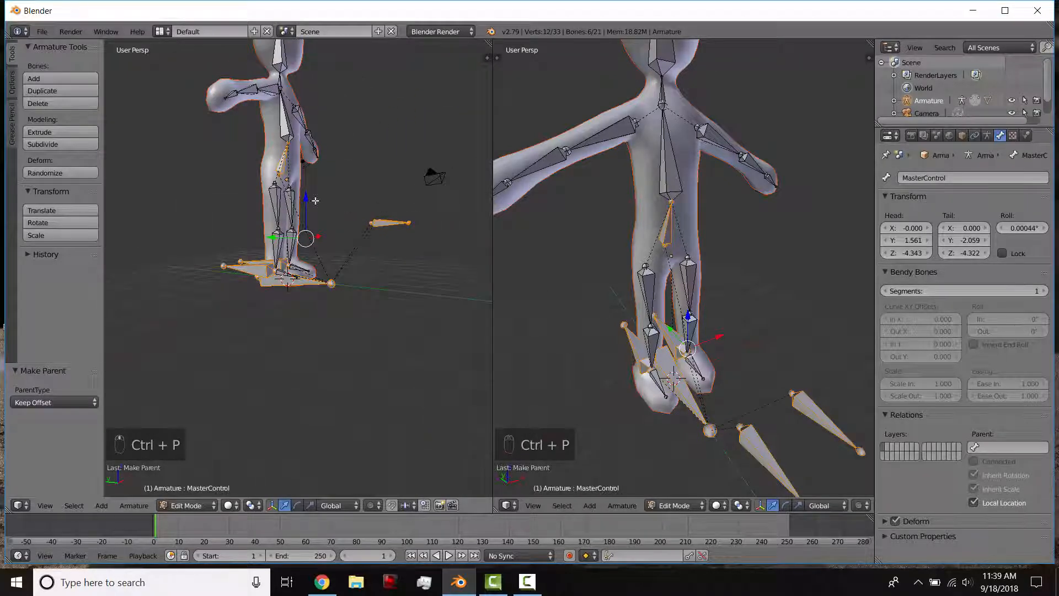
# Switch the armature to Pose Mode and test the Butt bone's new parenting with a temporary move, cancelling it.
pyautogui.click(185, 505)
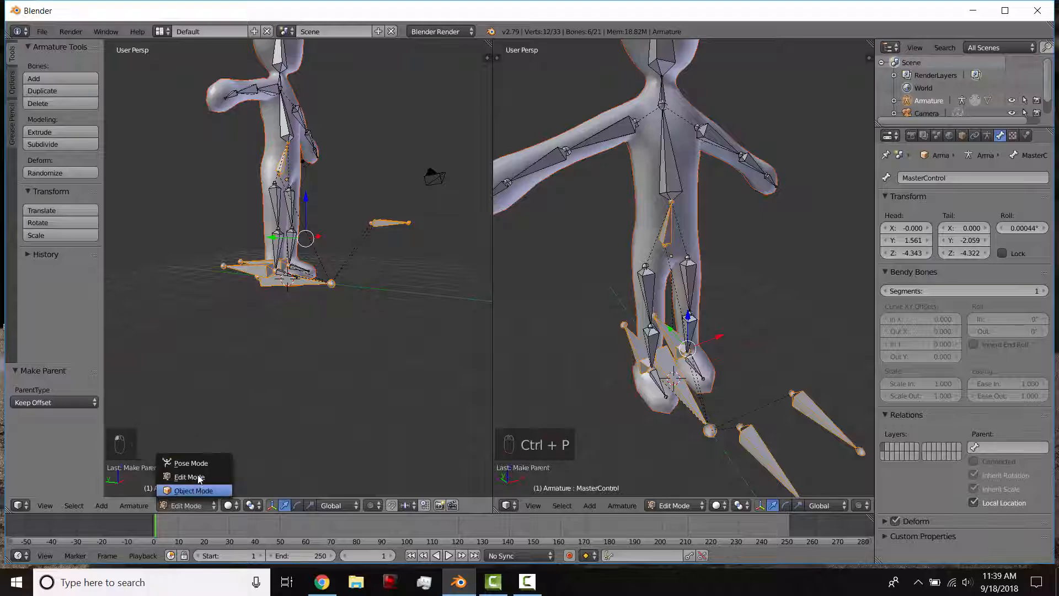
pyautogui.click(182, 461)
pyautogui.rightClick(301, 160)
pyautogui.press('g')
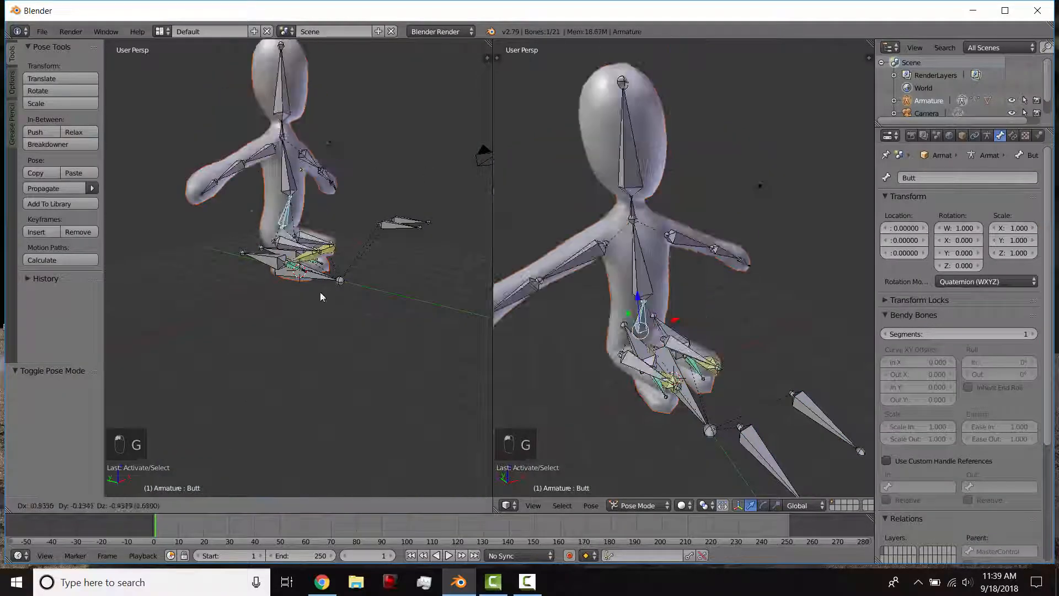
pyautogui.rightClick(346, 217)
# Test the rig by temporarily rotating the LegLow.R.001 control bone and moving the MasterControl bone, cancelling both transforms.
pyautogui.rightClick(250, 259)
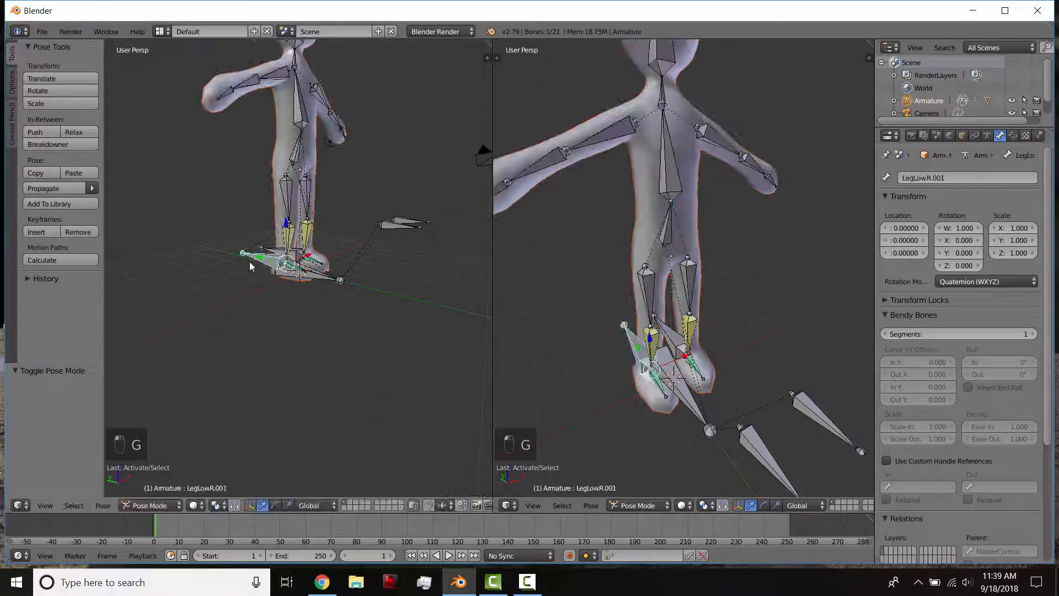
pyautogui.press('r')
pyautogui.rightClick(282, 227)
pyautogui.rightClick(338, 282)
pyautogui.moveTo(337, 287); pyautogui.dragTo(323, 315, button='middle')
pyautogui.press('g')
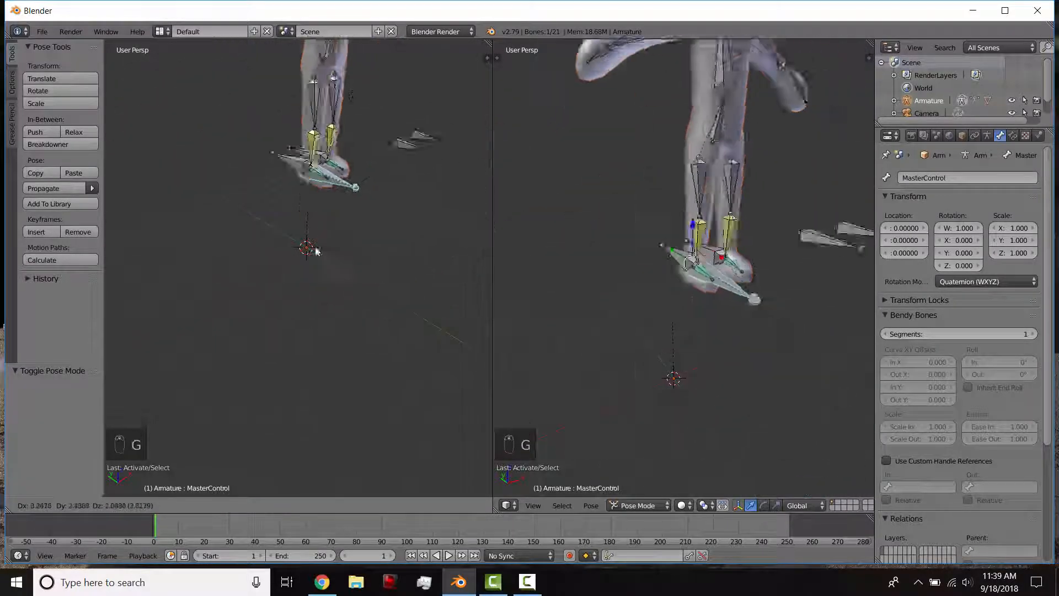
pyautogui.rightClick(383, 299)
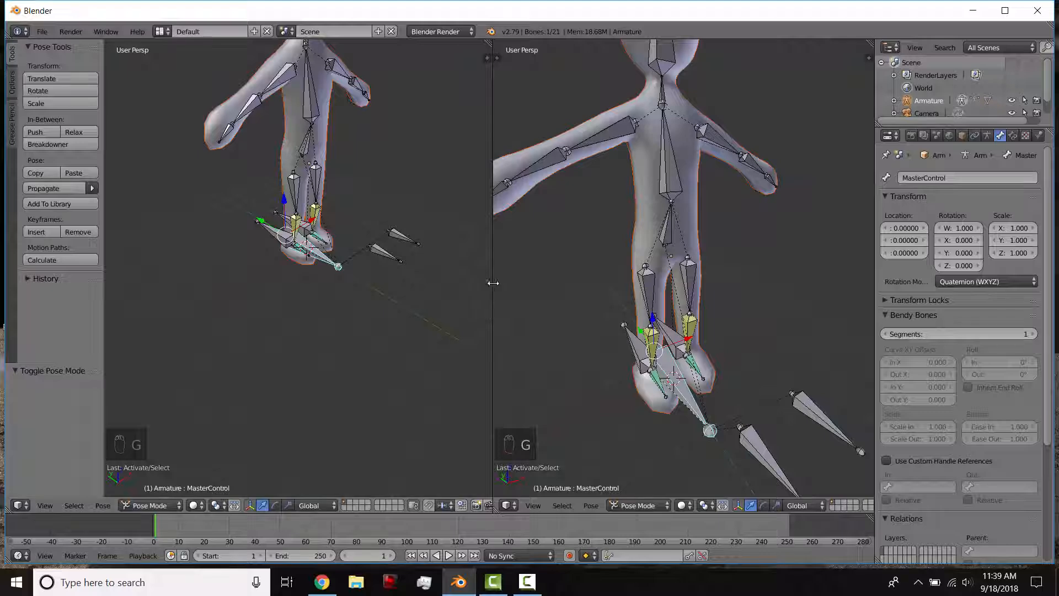
# Join the two 3D views into a single large viewport, keeping the one zoomed in on the feet.
pyautogui.moveTo(489, 283); pyautogui.dragTo(591, 289)
pyautogui.scroll(4, 448, 236)
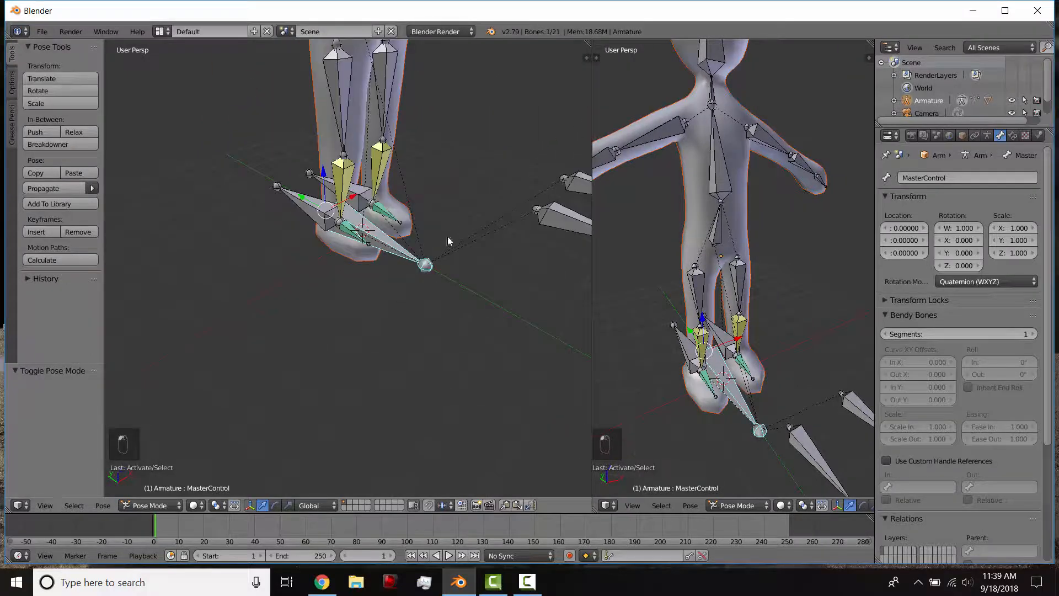
pyautogui.rightClick(592, 295)
pyautogui.click(590, 309)
pyautogui.click(625, 310)
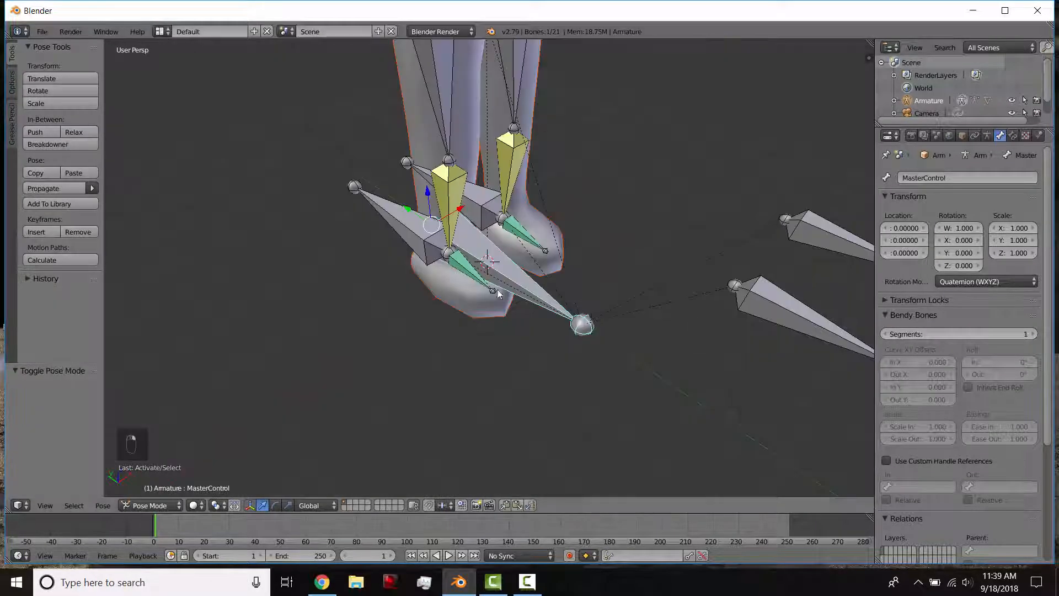
# Turn off Relationship Lines in the 3D view's display settings.
pyautogui.scroll(-6, 498, 294)
pyautogui.press('n')
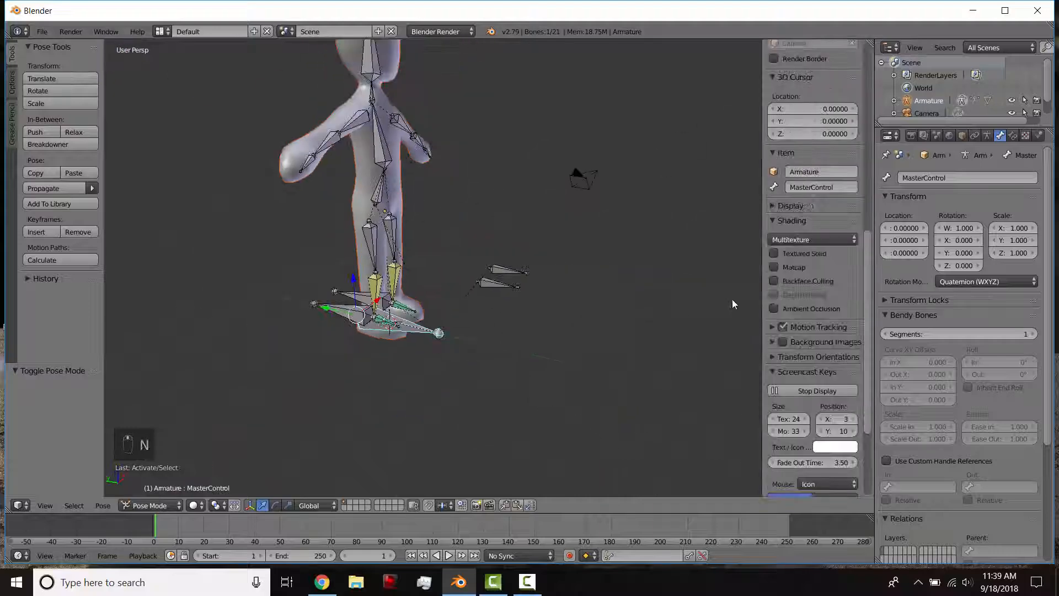
pyautogui.click(774, 205)
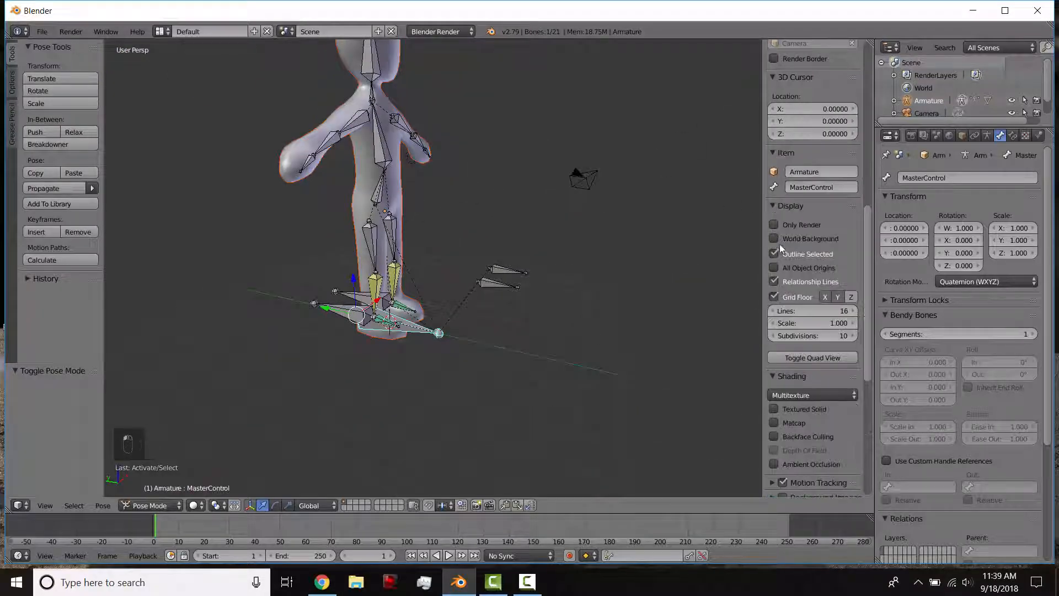
pyautogui.click(775, 281)
# Select the LegUp.R, LegUp.L, Foot.L and Foot.R bones and move them to the second bone layer.
pyautogui.scroll(2, 541, 313)
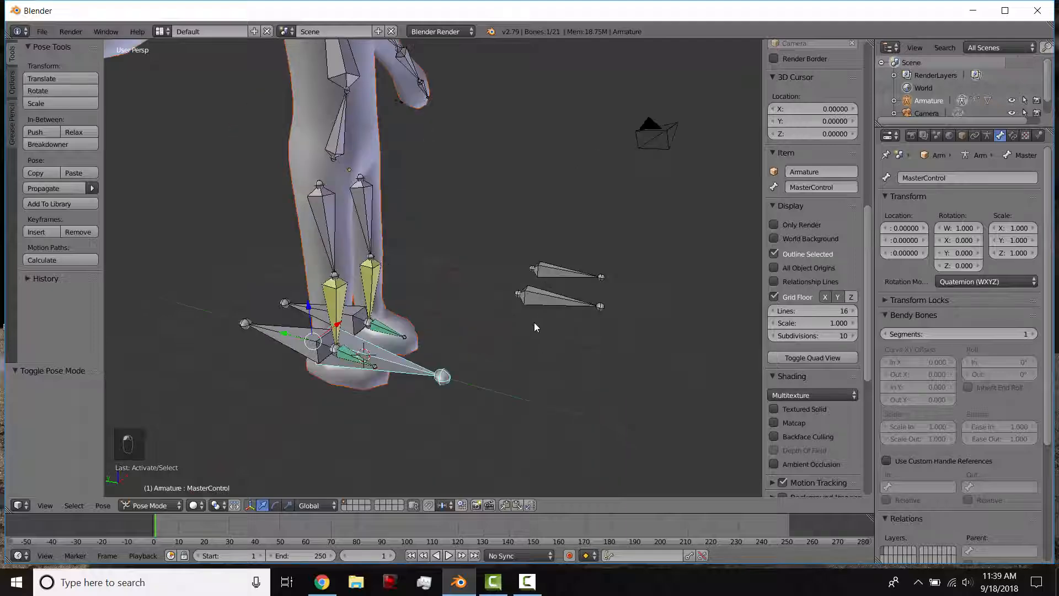
pyautogui.moveTo(549, 314); pyautogui.dragTo(508, 296, button='middle')
pyautogui.scroll(-2, 472, 309)
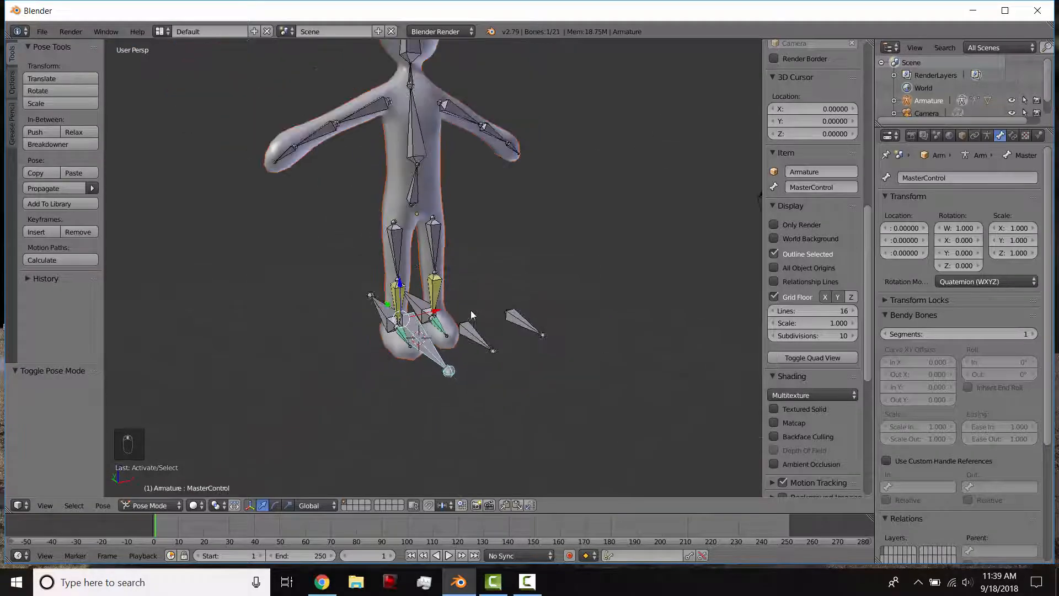
pyautogui.rightClick(395, 251)
pyautogui.moveTo(431, 247)
pyautogui.mouseDown(button='middle')
pyautogui.moveTo(452, 236)
pyautogui.moveTo(441, 261)
pyautogui.mouseUp(button='middle')
pyautogui.scroll(1, 441, 259)
pyautogui.keyDown('shift'); pyautogui.rightClick(416, 235); pyautogui.keyUp('shift')
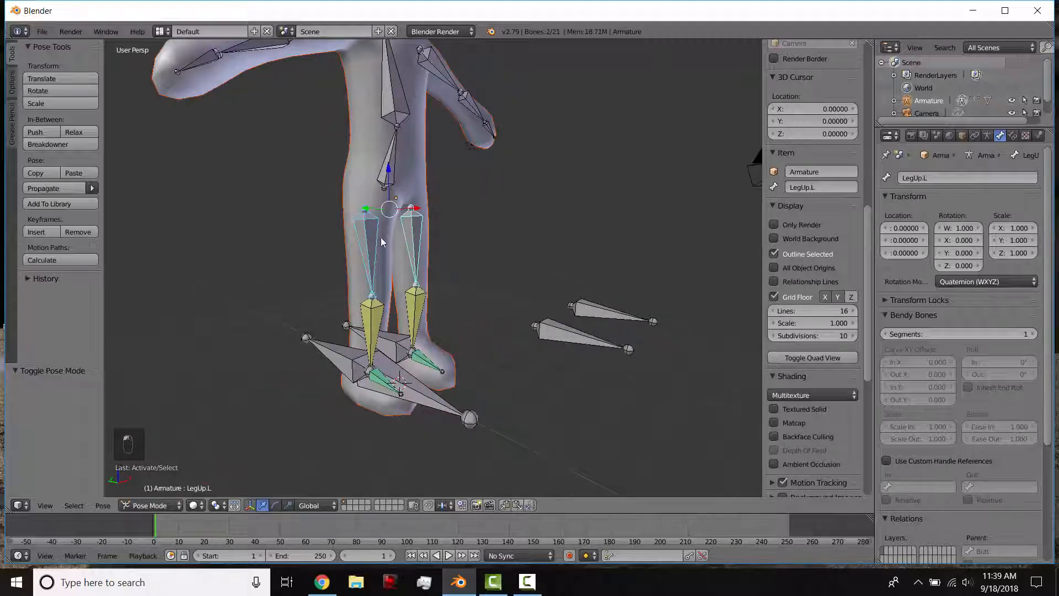
pyautogui.moveTo(389, 307); pyautogui.dragTo(383, 386, button='middle')
pyautogui.keyDown('shift'); pyautogui.rightClick(450, 312); pyautogui.keyUp('shift')
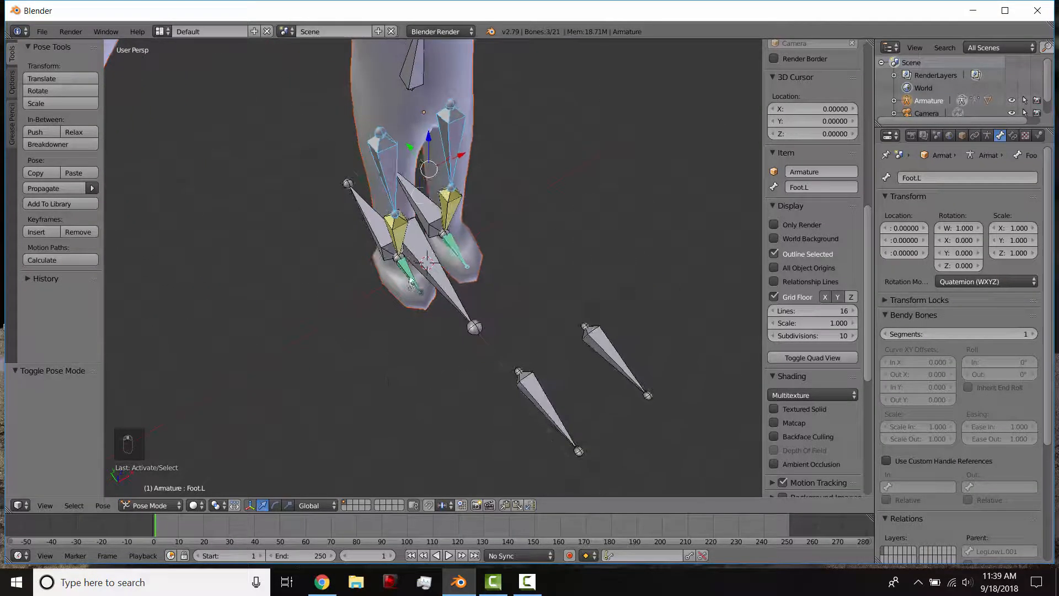
pyautogui.keyDown('shift'); pyautogui.rightClick(412, 282); pyautogui.keyUp('shift')
pyautogui.scroll(-3, 422, 234)
pyautogui.keyDown('shift'); pyautogui.moveTo(423, 229); pyautogui.dragTo(414, 258, button='middle'); pyautogui.keyUp('shift')
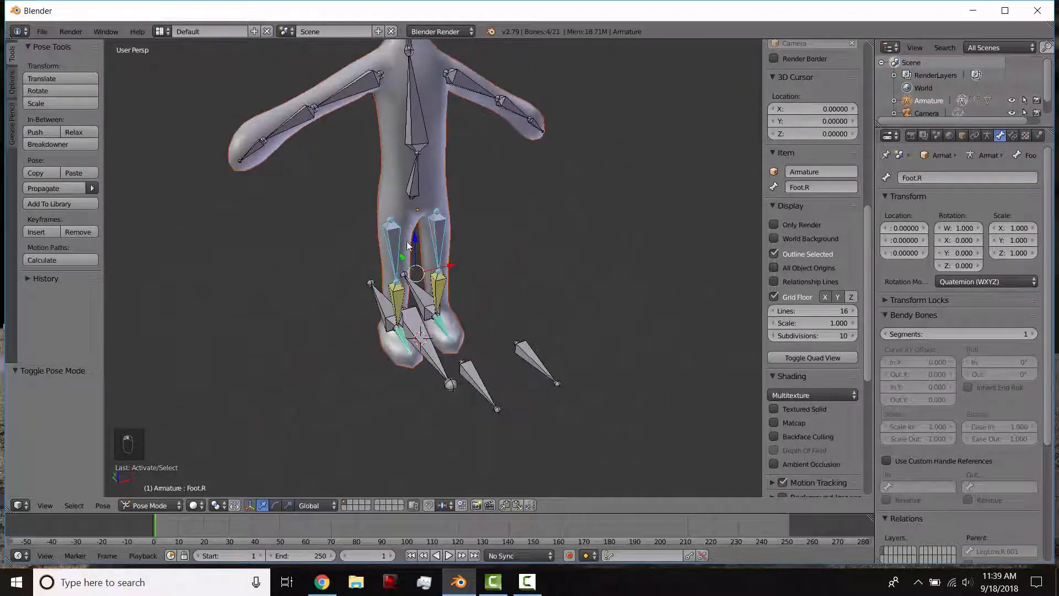
pyautogui.keyDown('shift'); pyautogui.moveTo(422, 207); pyautogui.dragTo(423, 320, button='middle'); pyautogui.keyUp('shift')
pyautogui.moveTo(419, 282); pyautogui.dragTo(416, 215, button='middle')
pyautogui.scroll(-4, 423, 267)
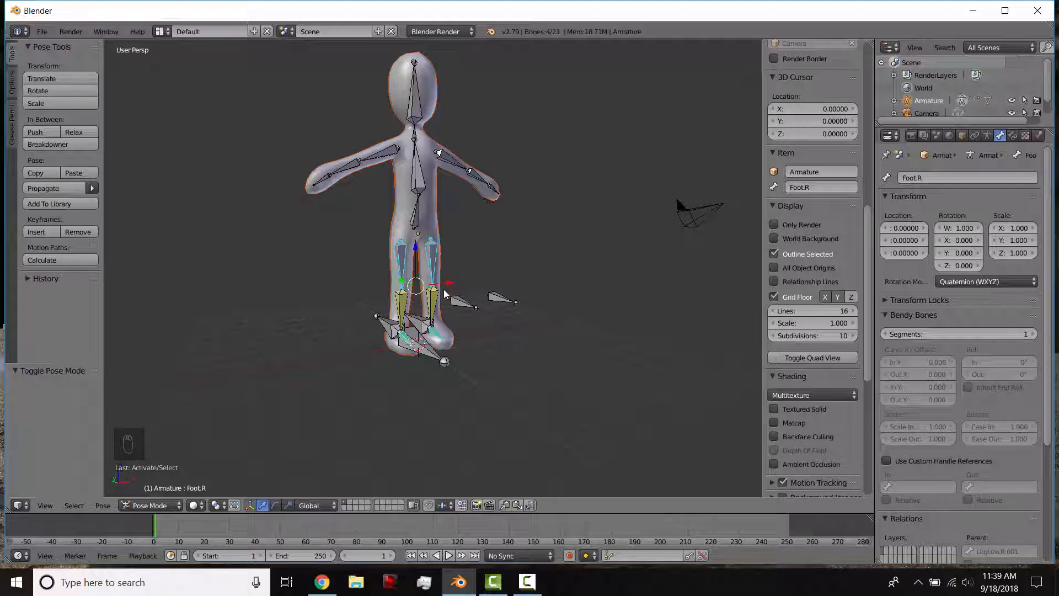
pyautogui.press('m')
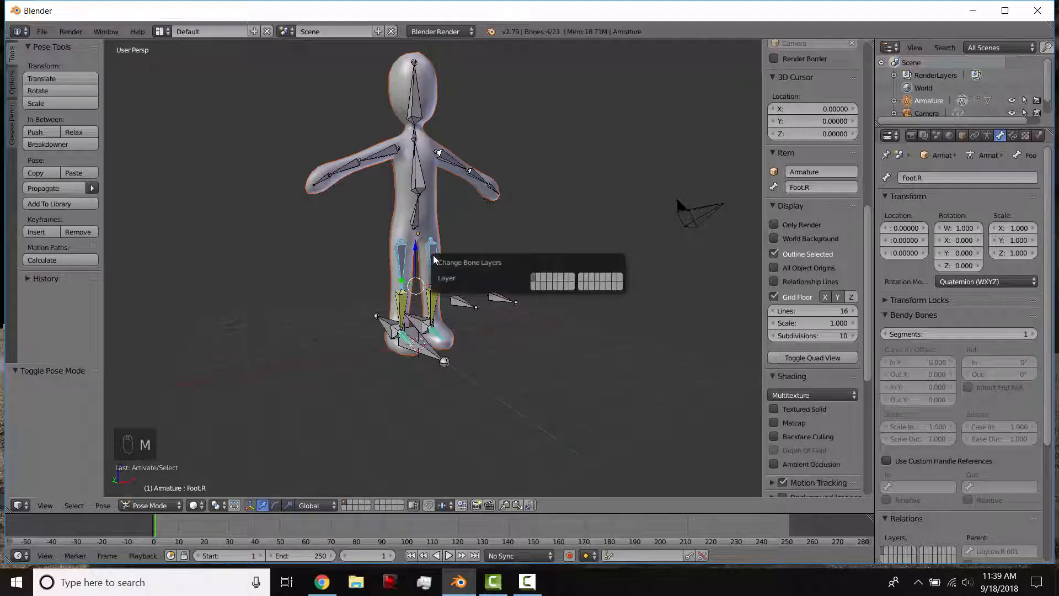
pyautogui.click(540, 282)
# Select both yellow lower-leg IK bones, LegLow.R and LegLow.L, and move them to the second bone layer.
pyautogui.scroll(-5, 810, 248)
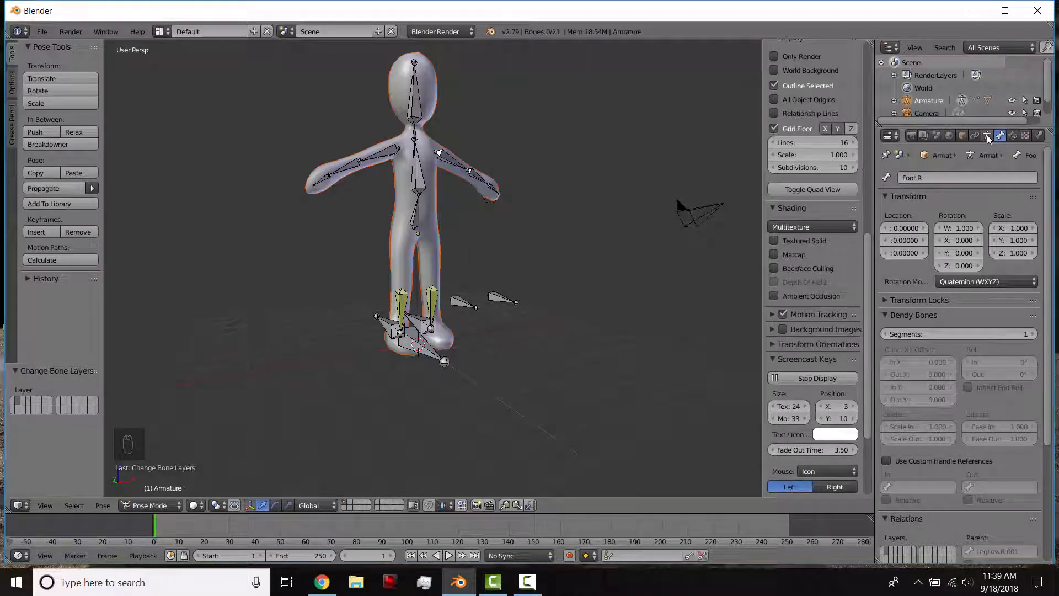
pyautogui.scroll(2, 436, 317)
pyautogui.moveTo(419, 331); pyautogui.dragTo(482, 278, button='middle')
pyautogui.rightClick(482, 278)
pyautogui.keyDown('shift'); pyautogui.rightClick(516, 274); pyautogui.keyUp('shift')
pyautogui.press('m')
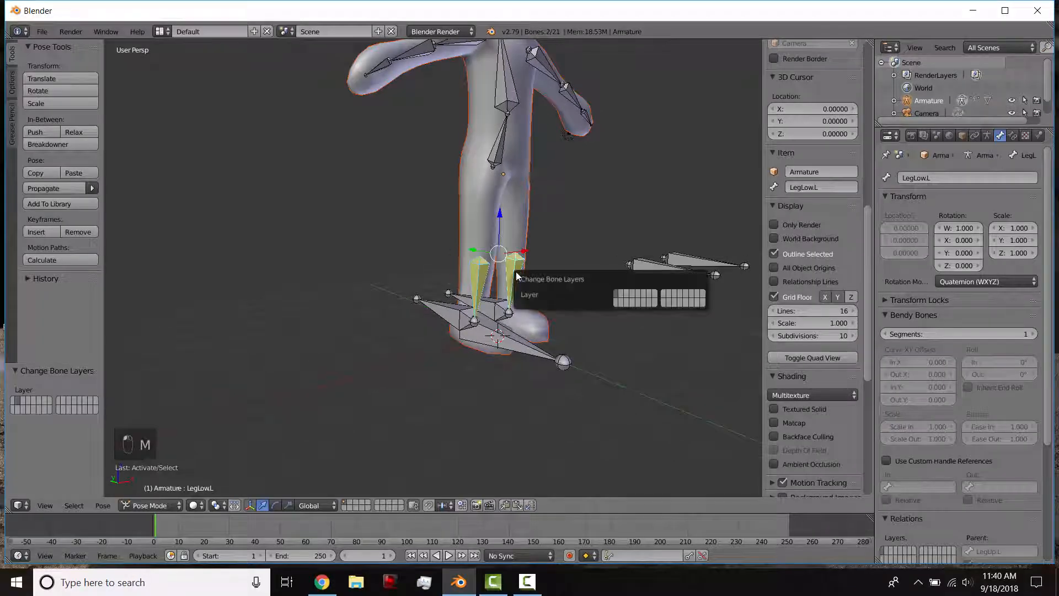
pyautogui.click(623, 291)
# Display only the armature's second bone layer to check the hidden leg bones, and switch back to the first layer.
pyautogui.click(987, 135)
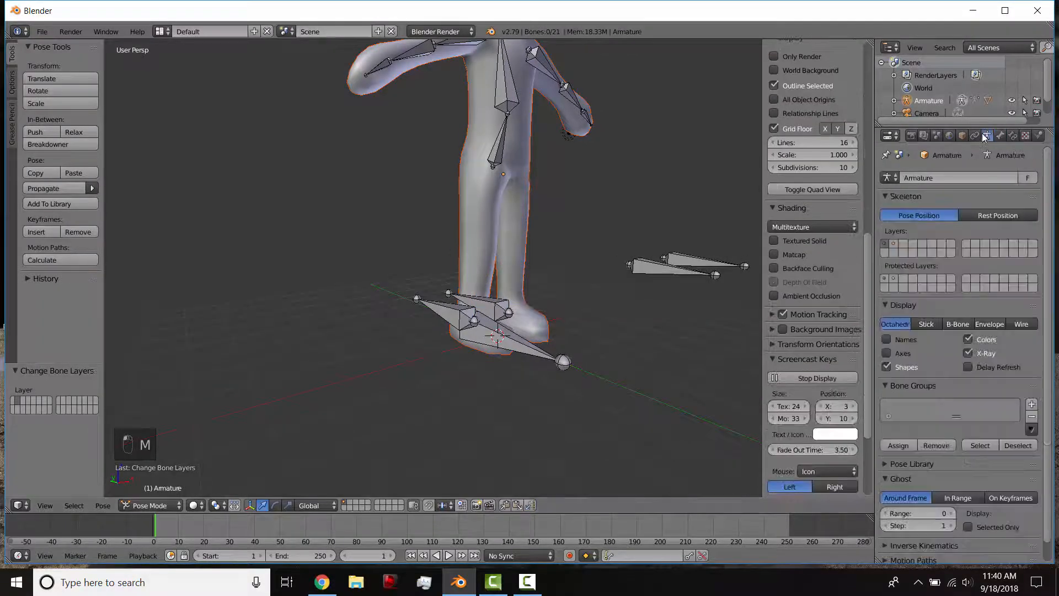
pyautogui.click(890, 246)
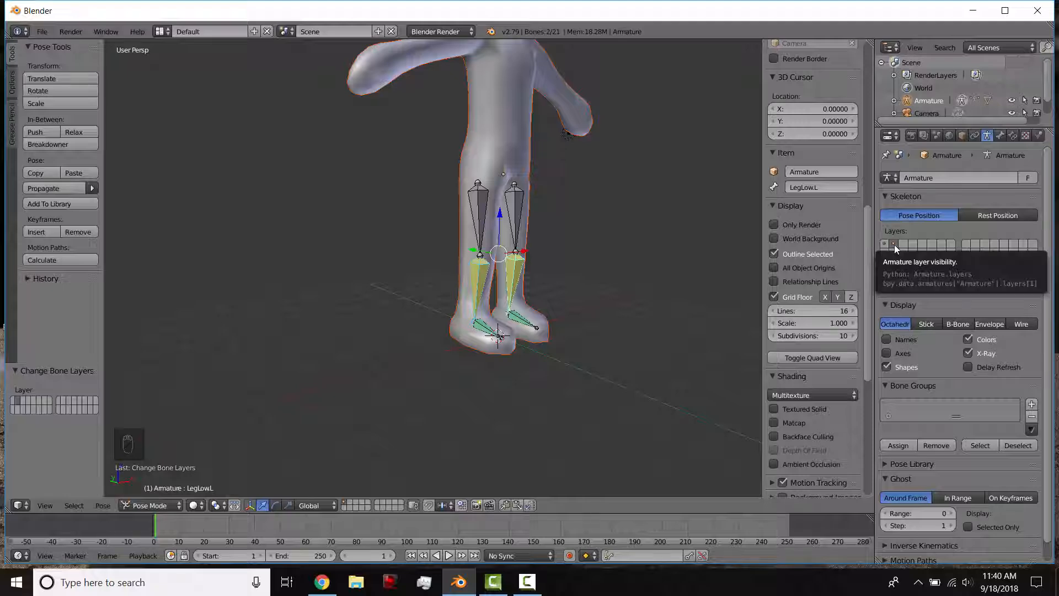
pyautogui.click(886, 244)
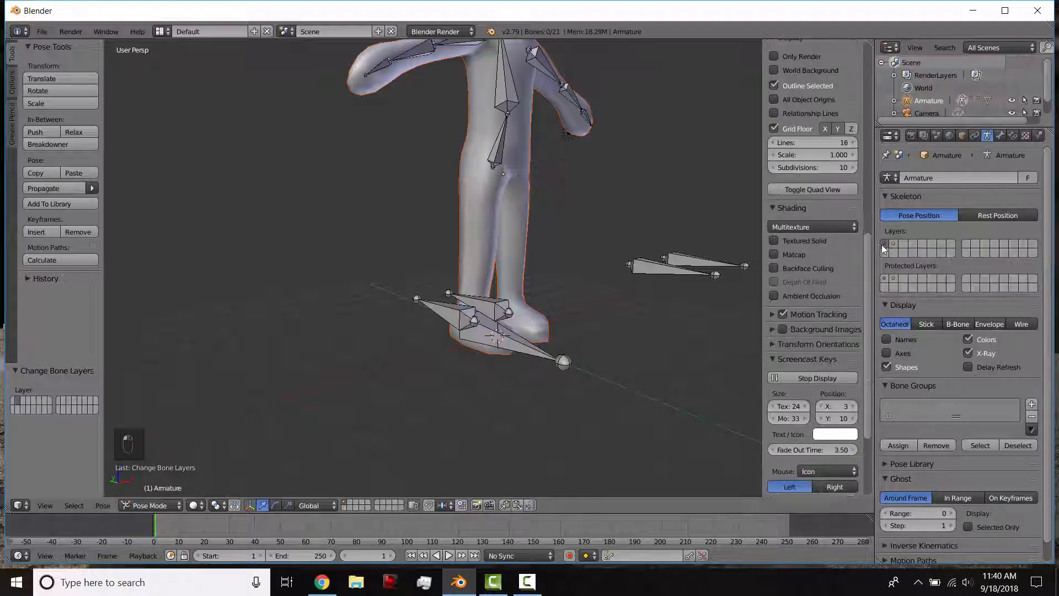
# Test the Butt bone with temporary moves while the leg bones are hidden, cancelling the transforms.
pyautogui.moveTo(682, 258); pyautogui.dragTo(490, 190, button='middle')
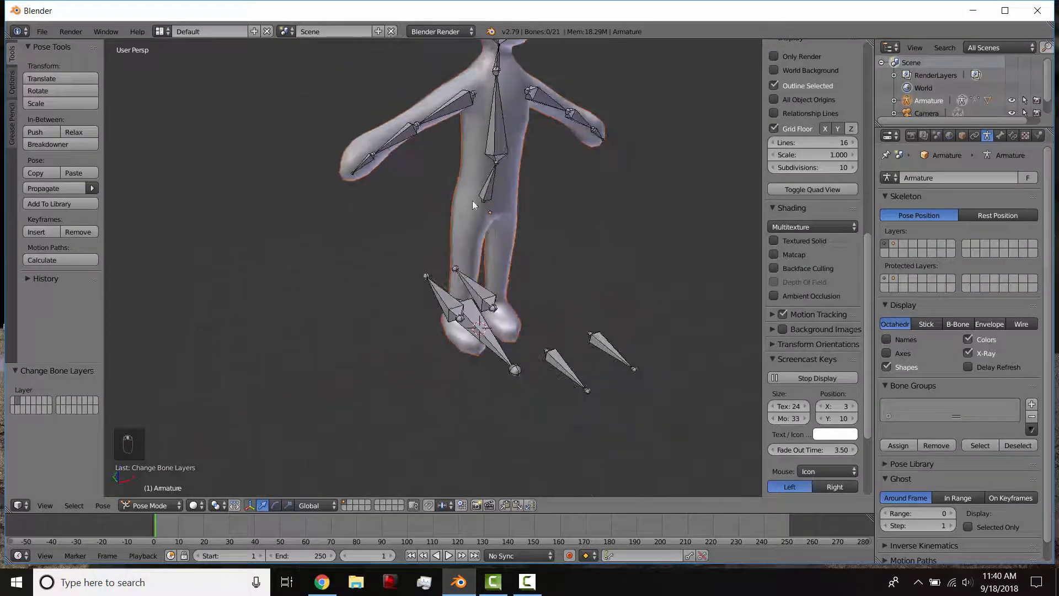
pyautogui.rightClick(489, 187)
pyautogui.press('g')
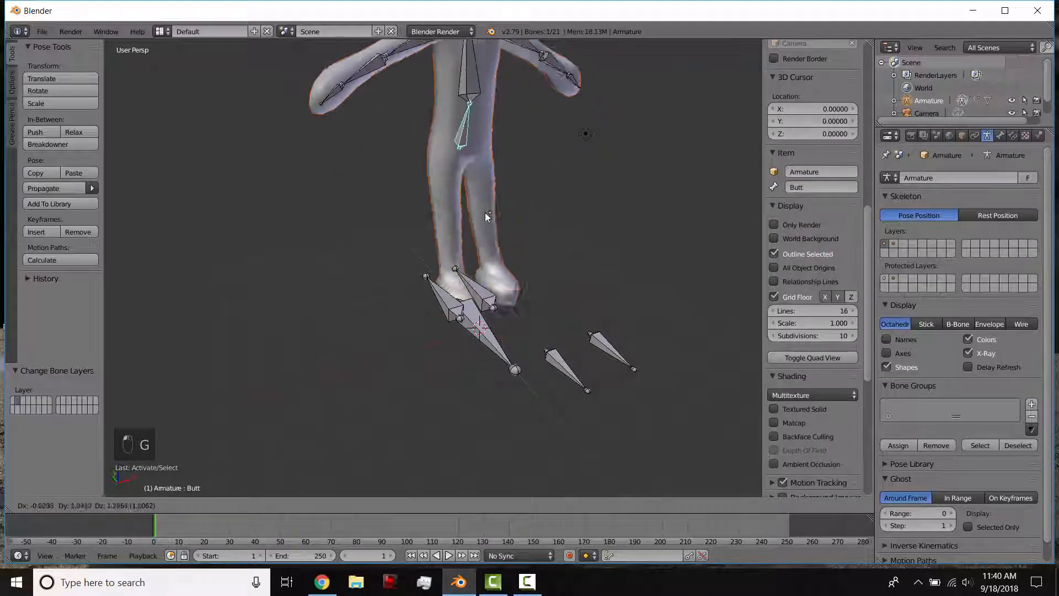
pyautogui.press('g')
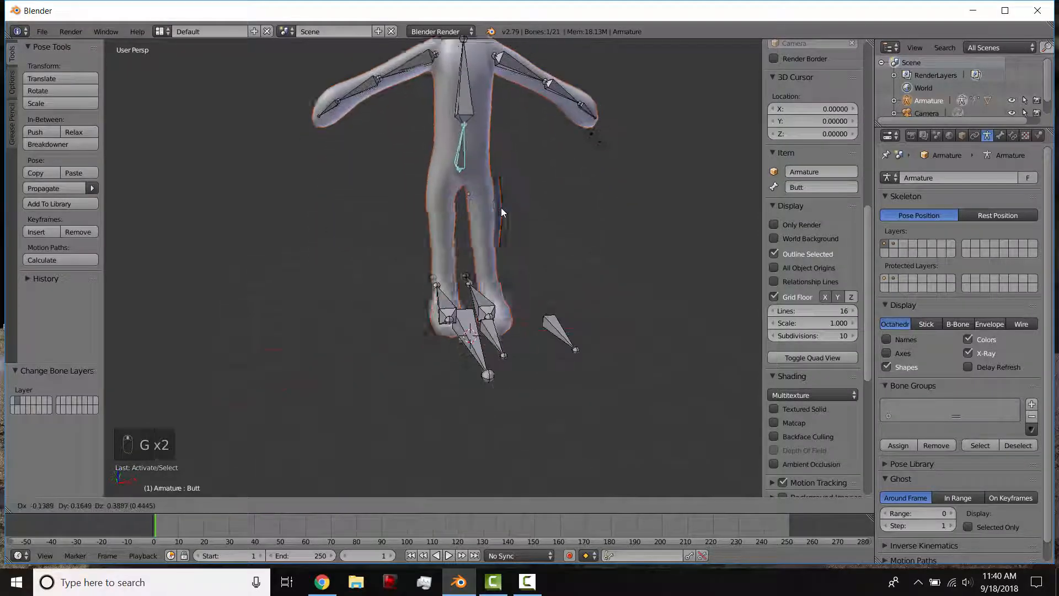
pyautogui.rightClick(501, 215)
# Test the LegLow.R.001 and LegLow.L.001 foot controls by temporarily moving each one, cancelling both moves.
pyautogui.moveTo(416, 344); pyautogui.dragTo(503, 337, button='middle')
pyautogui.rightClick(433, 300)
pyautogui.press('g')
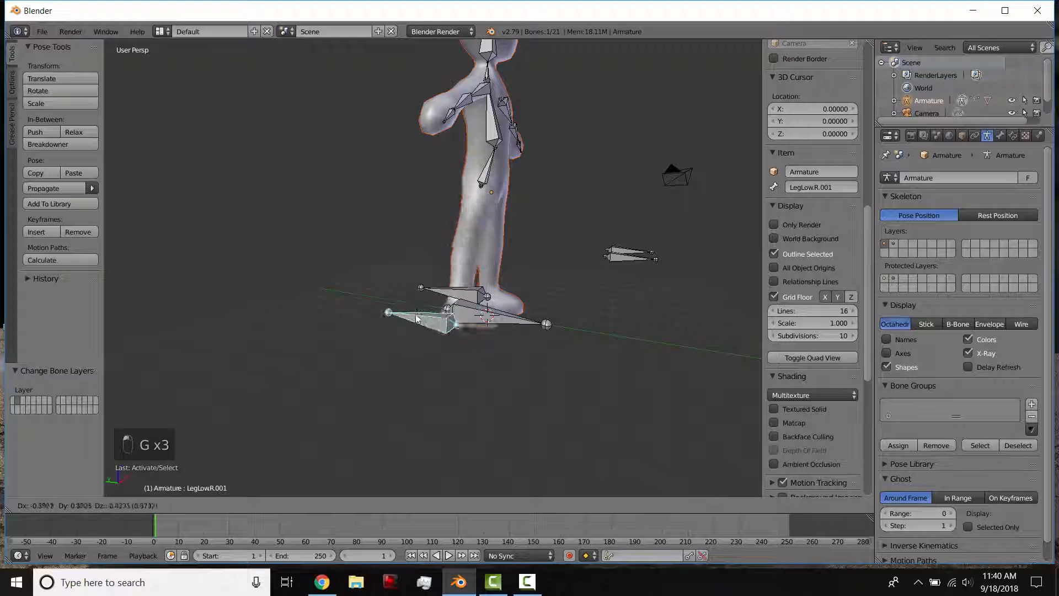
pyautogui.rightClick(440, 283)
pyautogui.moveTo(435, 253); pyautogui.dragTo(429, 283, button='middle')
pyautogui.rightClick(441, 273)
pyautogui.press('g')
pyautogui.rightClick(453, 226)
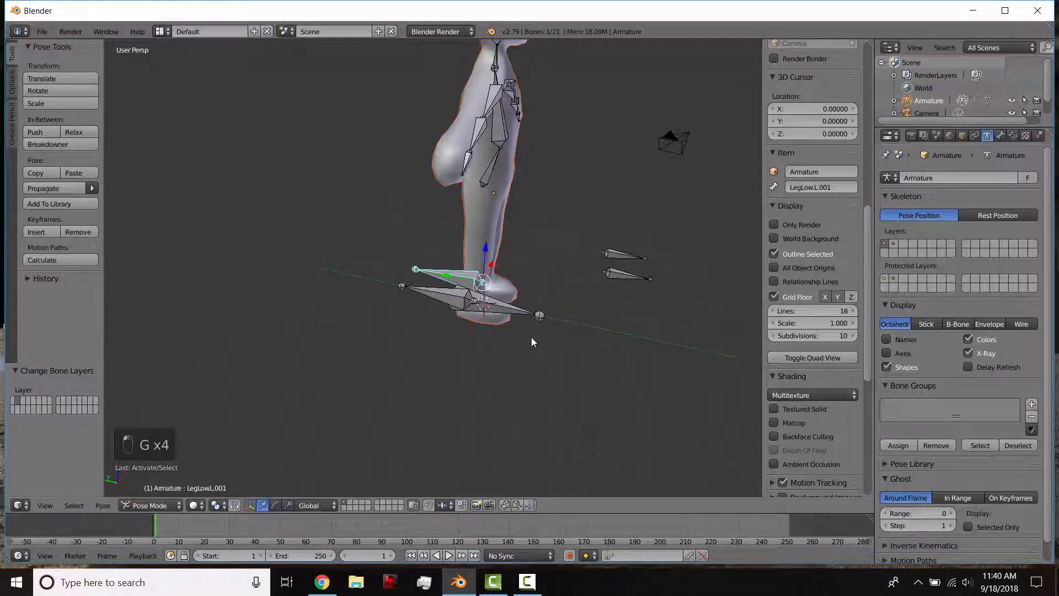
# Select the knee and foot control bones one at a time to review the controls on the first layer.
pyautogui.moveTo(573, 380); pyautogui.dragTo(543, 357, button='middle')
pyautogui.rightClick(547, 343)
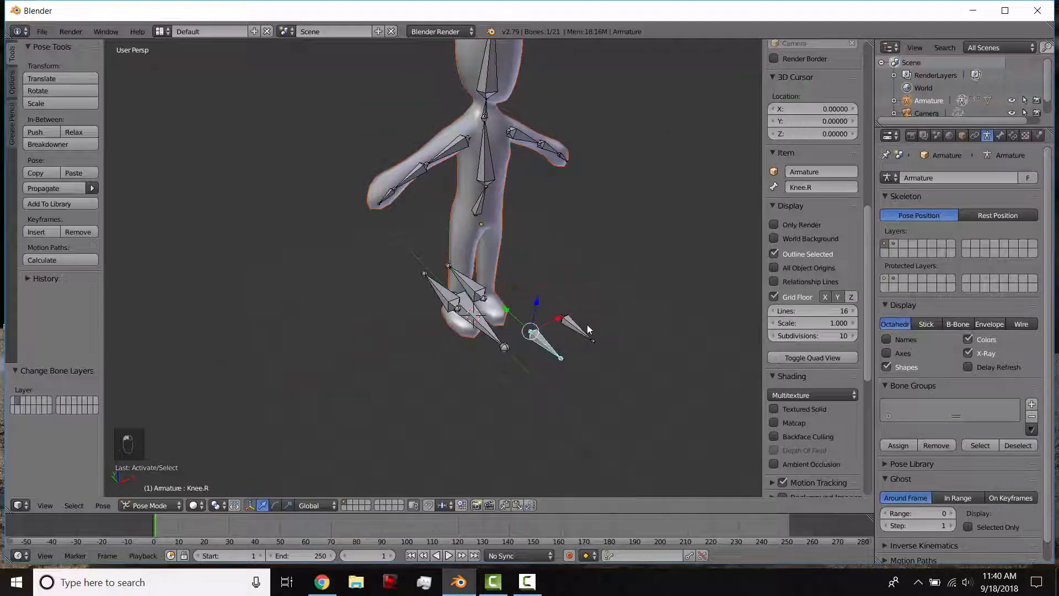
pyautogui.rightClick(574, 328)
pyautogui.moveTo(449, 302)
pyautogui.mouseDown(button='middle')
pyautogui.moveTo(473, 289)
pyautogui.moveTo(459, 294)
pyautogui.mouseUp(button='middle')
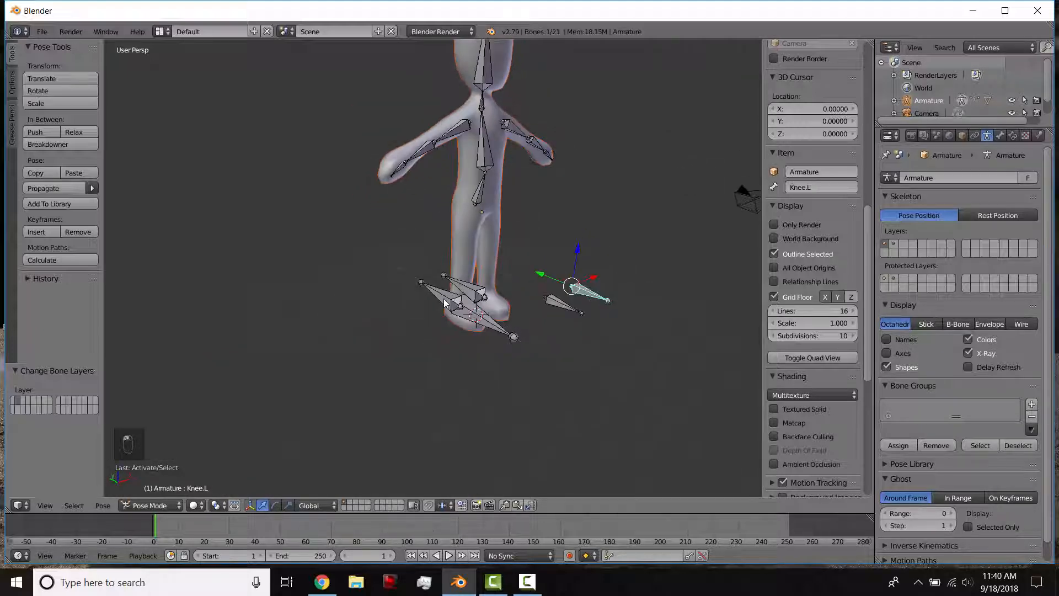
pyautogui.rightClick(444, 295)
pyautogui.rightClick(486, 291)
pyautogui.moveTo(571, 309); pyautogui.dragTo(531, 342, button='middle')
pyautogui.rightClick(564, 311)
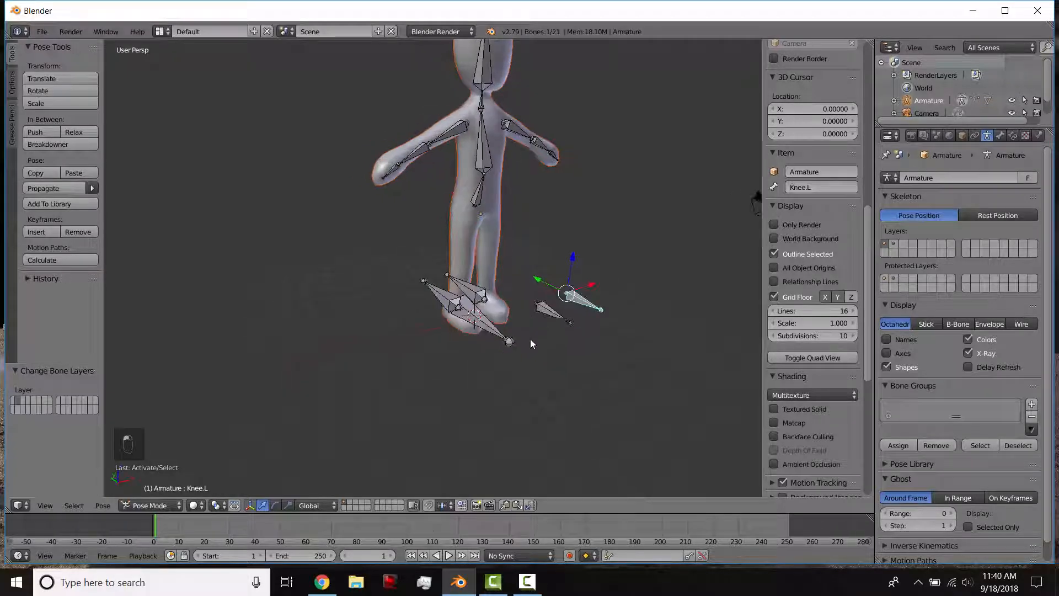